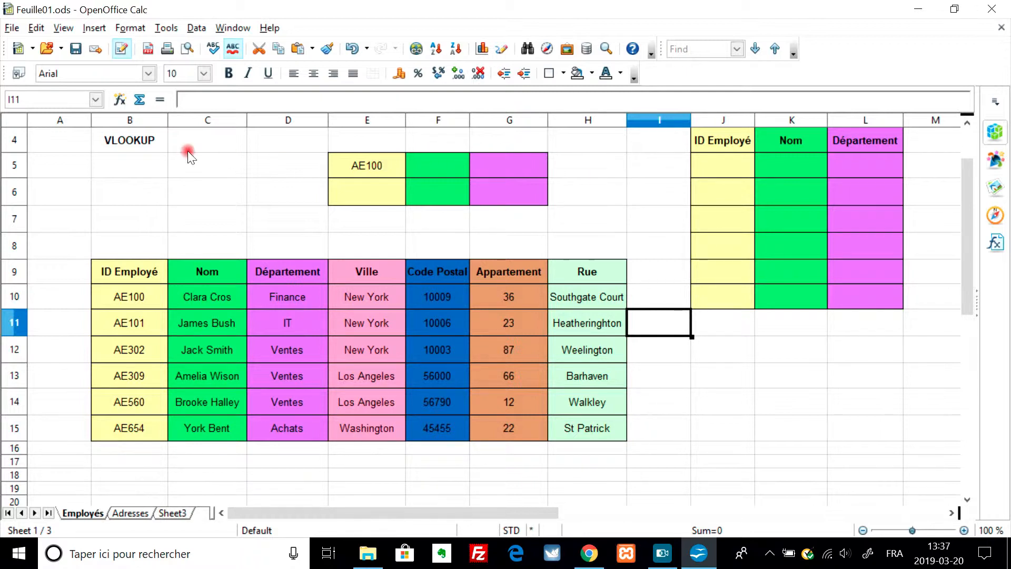
{"action": "left_click", "coordinate": [138, 141]}
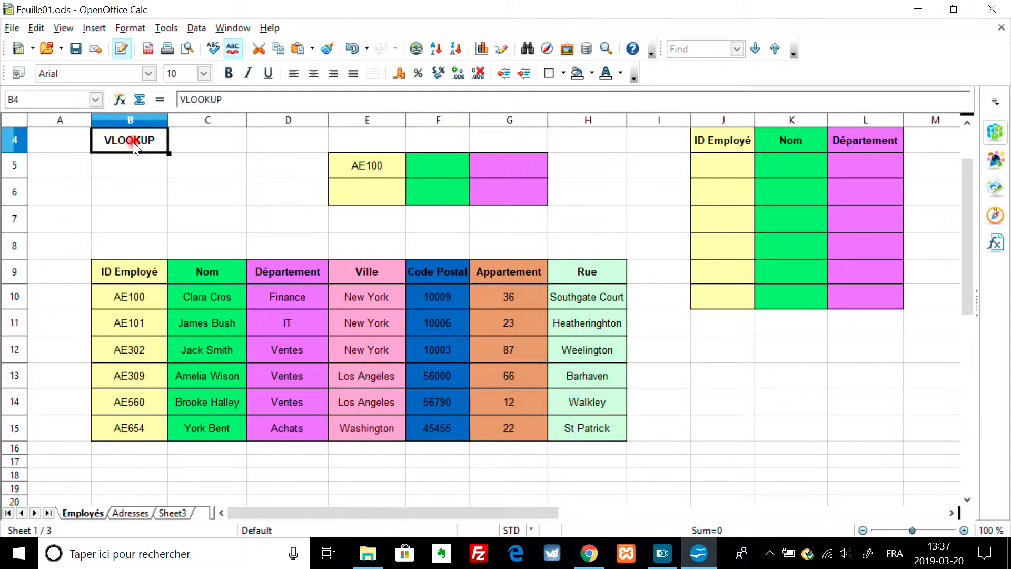
{"action": "left_click", "coordinate": [276, 193]}
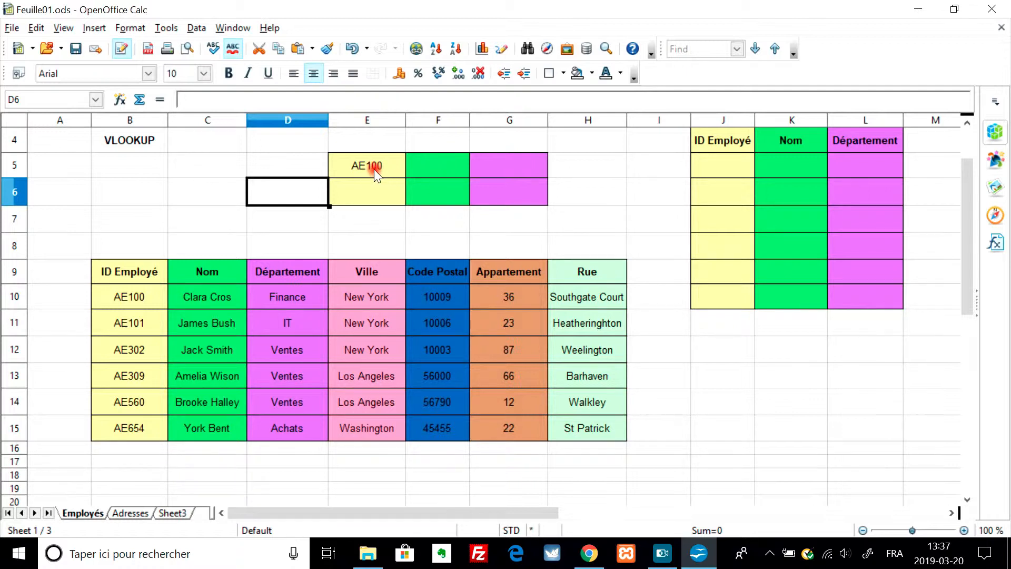
Start a VLOOKUP formula in cell F5 with cell E5 as the search criterion.
{"action": "left_click", "coordinate": [435, 166]}
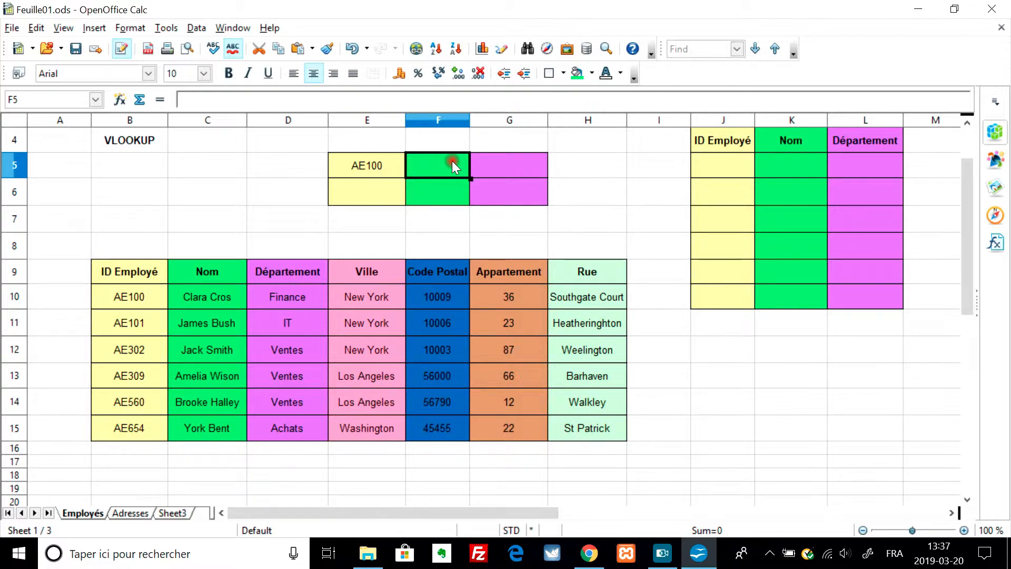
{"action": "type", "text": "="}
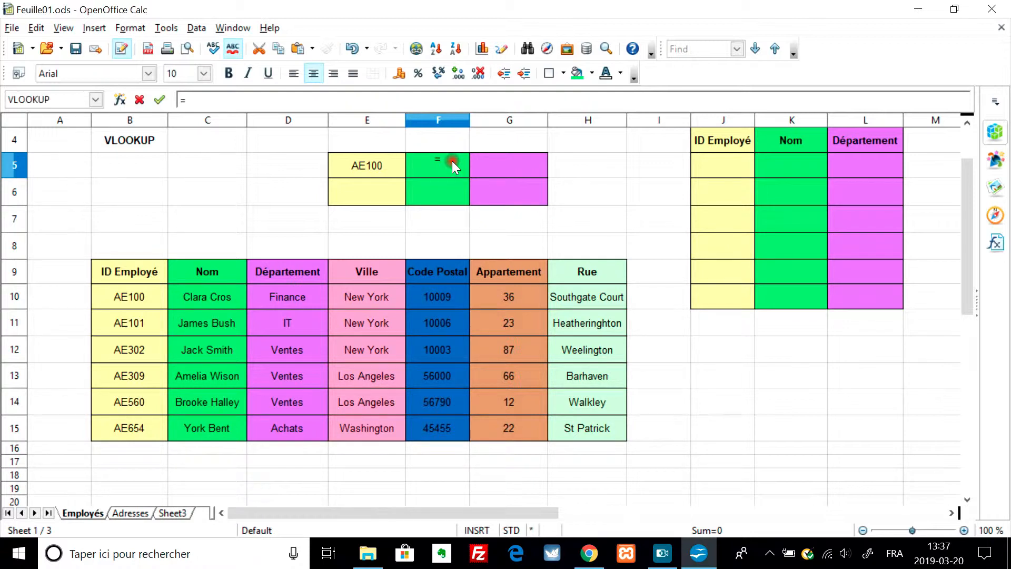
{"action": "type", "text": "vloo"}
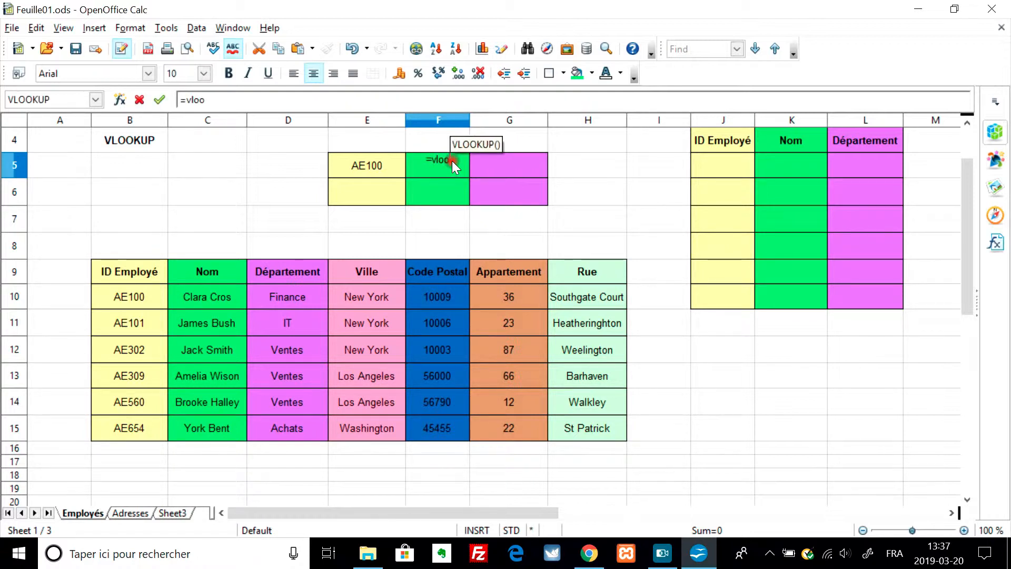
{"action": "key", "text": "Return"}
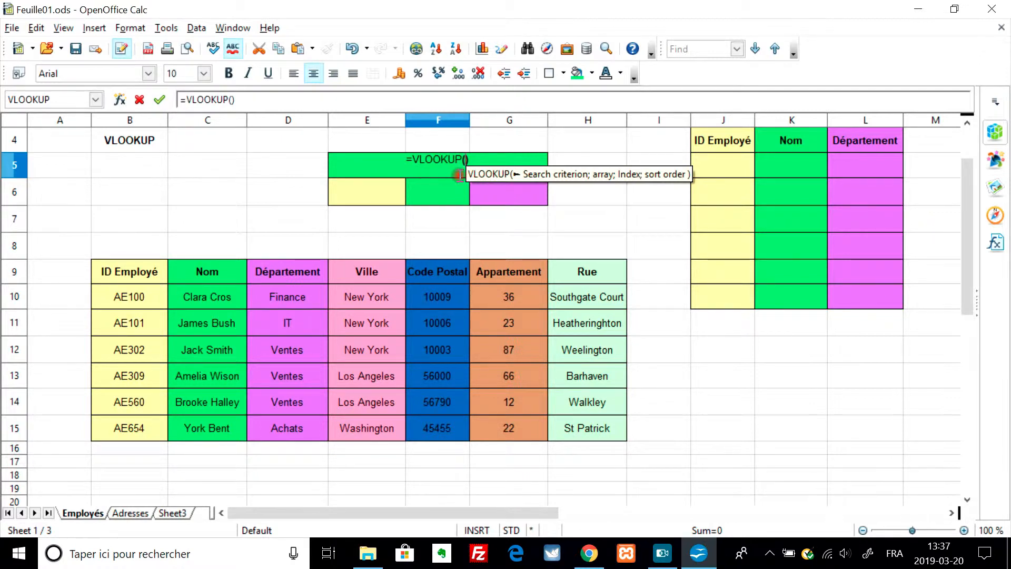
{"action": "left_click", "coordinate": [362, 165]}
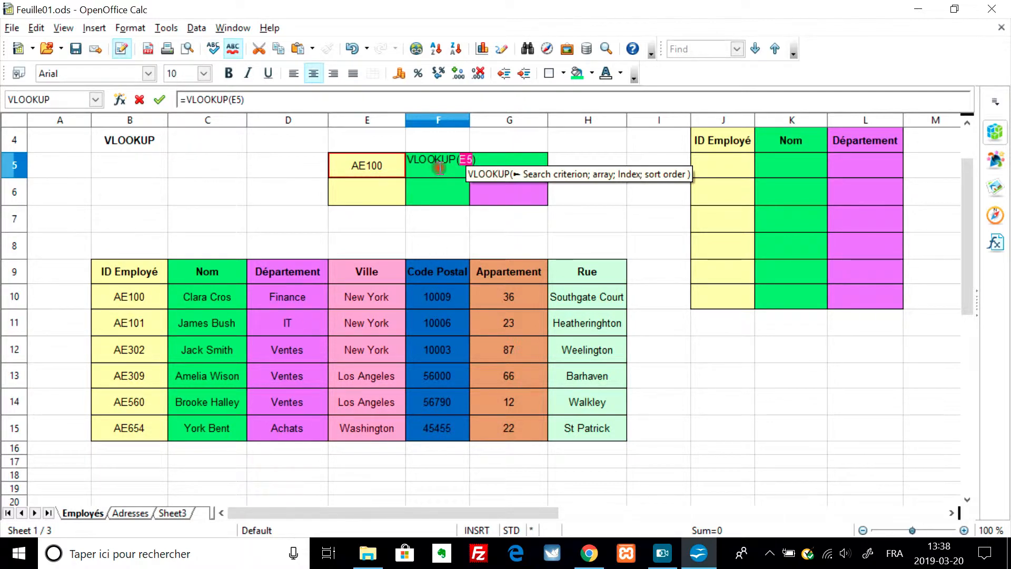
{"action": "type", "text": ";"}
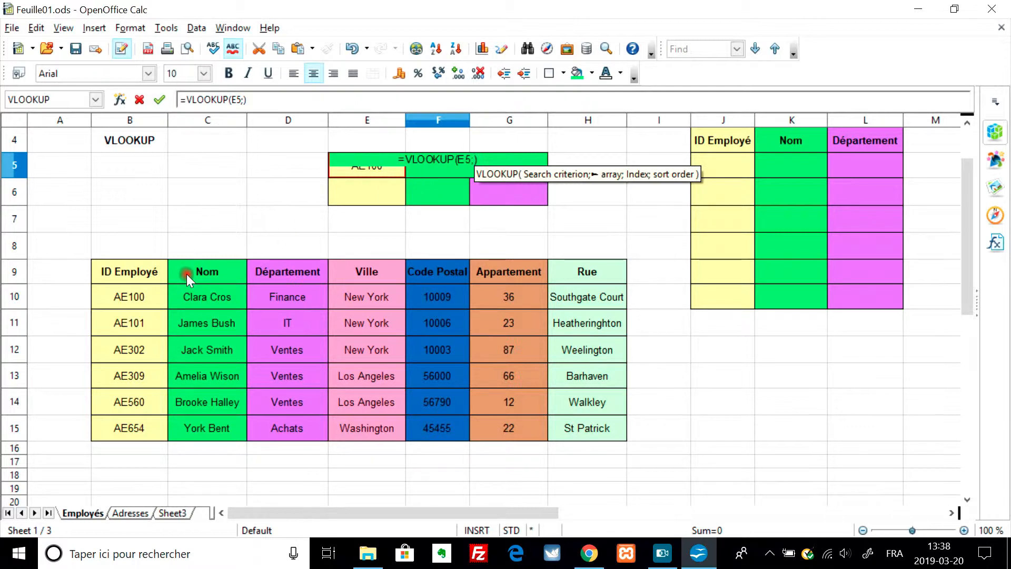
Complete the F5 formula as =VLOOKUP(E5;B10:H15;2), using the employee table as the array and column 2 as the index.
{"action": "left_click", "coordinate": [133, 298]}
{"action": "key", "text": "shift+Right"}
{"action": "key", "text": "shift+Right"}
{"action": "key", "text": "shift+Right"}
{"action": "key", "text": "shift+Right"}
{"action": "key", "text": "shift+Right"}
{"action": "key", "text": "shift+Right"}
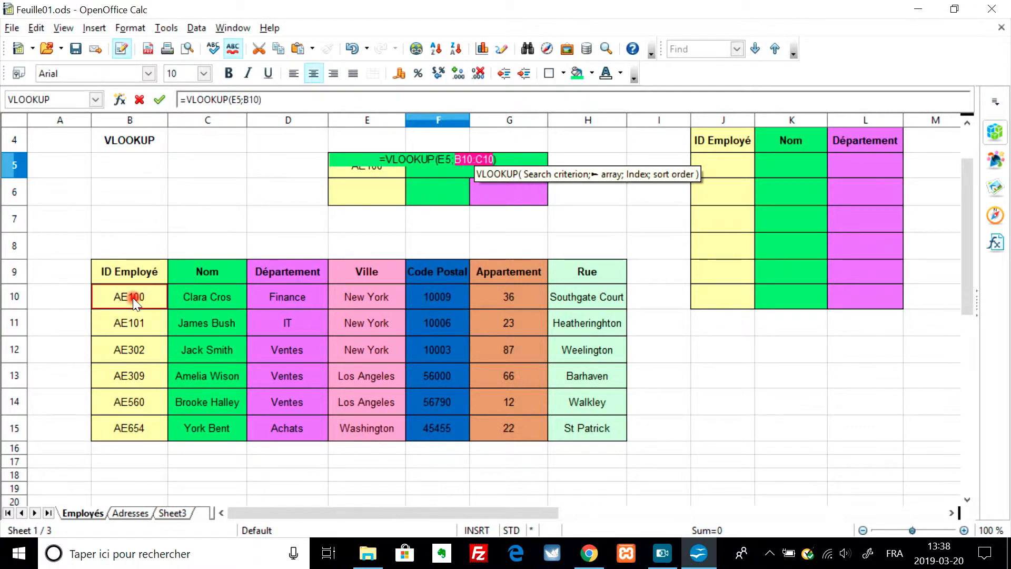
{"action": "key", "text": "shift+Down"}
{"action": "key", "text": "shift+Down"}
{"action": "key", "text": "shift+Down"}
{"action": "key", "text": "shift+Down"}
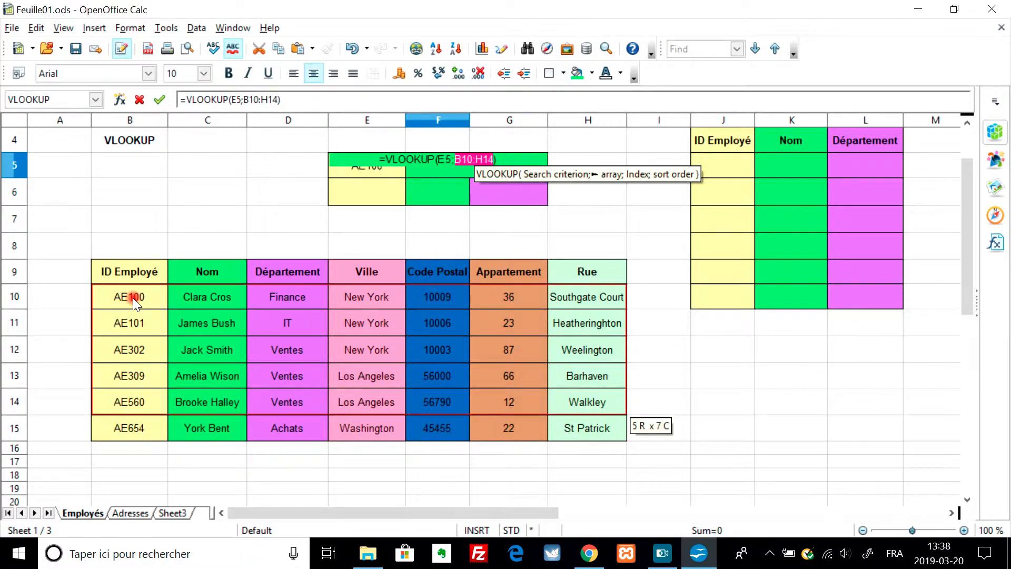
{"action": "key", "text": "shift+Down"}
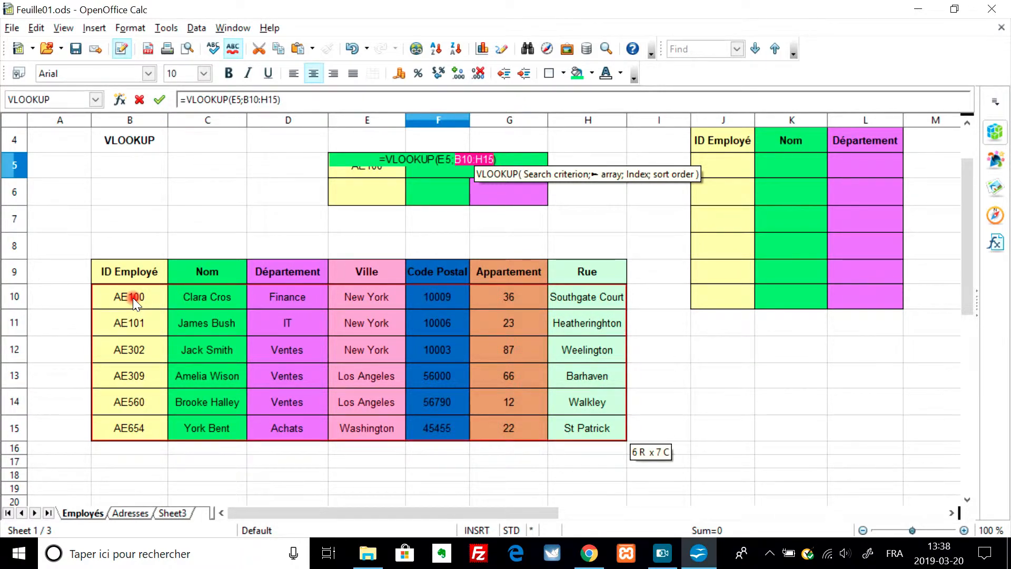
{"action": "type", "text": ";"}
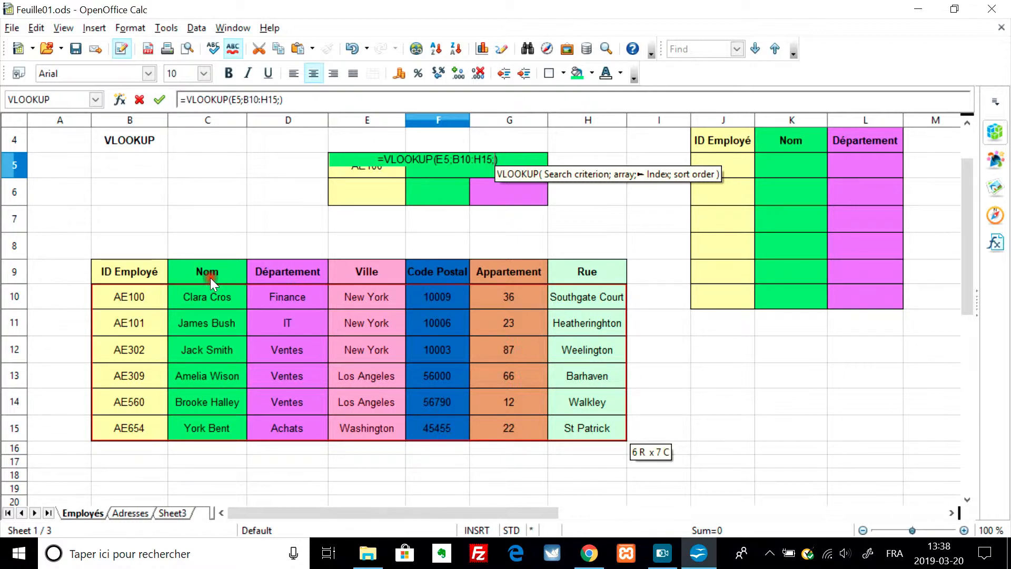
{"action": "type", "text": "2"}
{"action": "key", "text": "Return"}
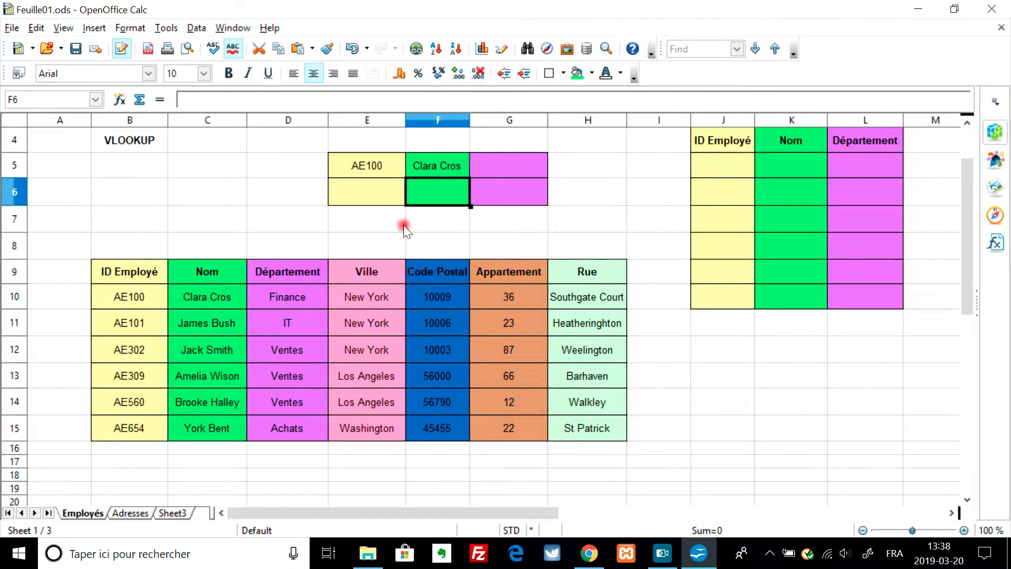
{"action": "left_click", "coordinate": [435, 166]}
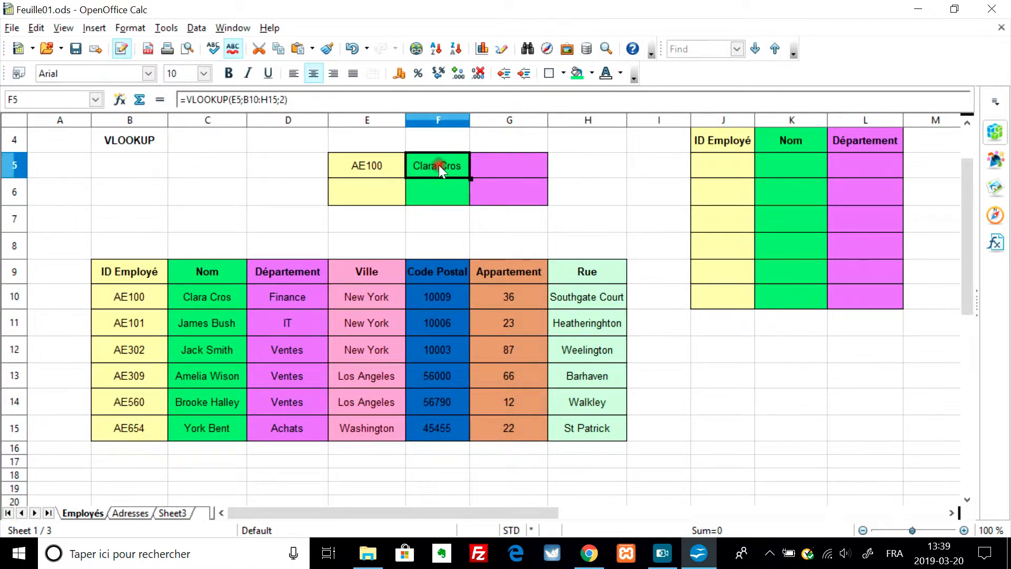
Start a VLOOKUP formula in cell G5 with cell E5 as the search criterion.
{"action": "left_click", "coordinate": [507, 163]}
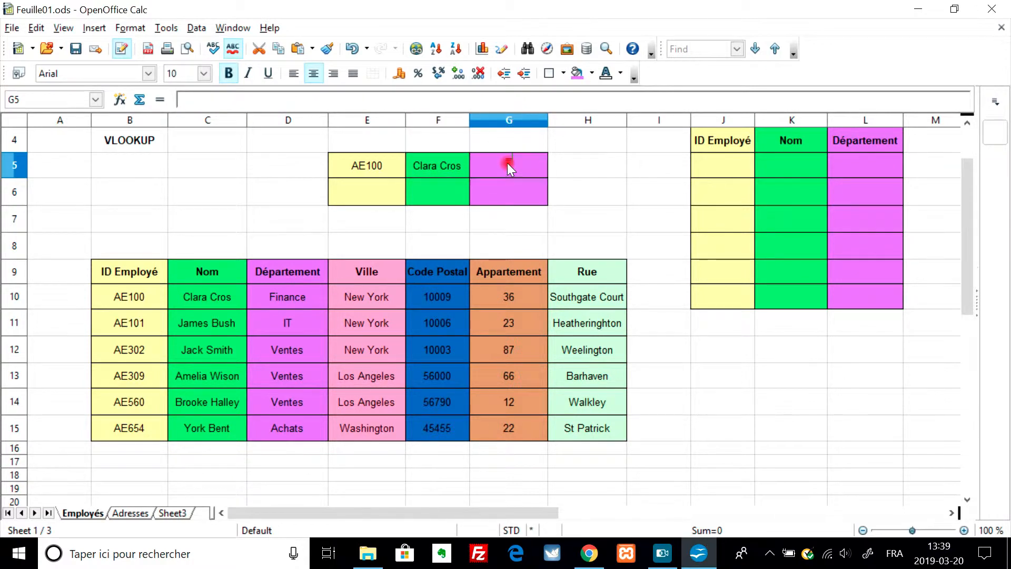
{"action": "type", "text": "=v"}
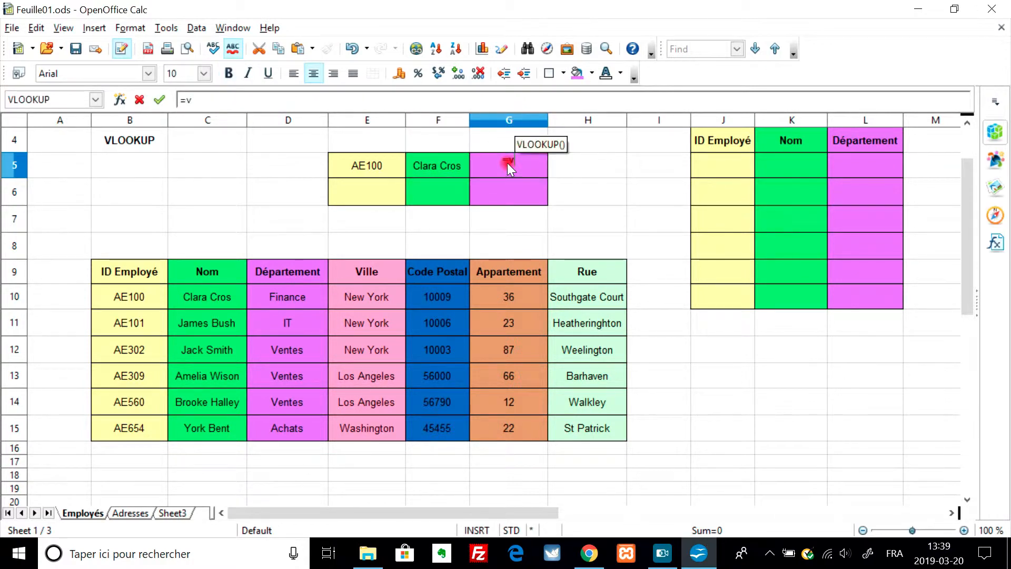
{"action": "key", "text": "Return"}
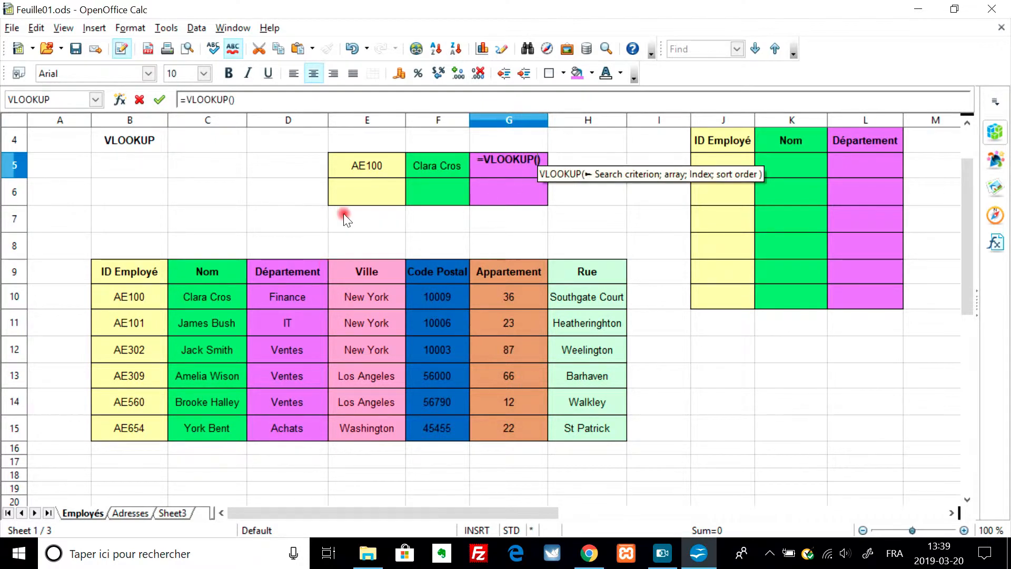
{"action": "left_click", "coordinate": [362, 160]}
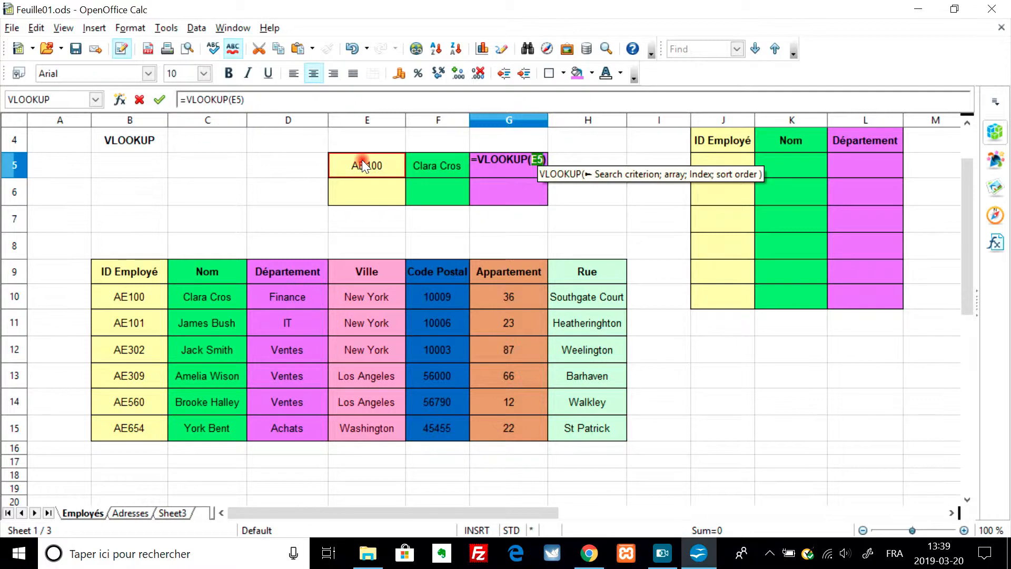
{"action": "type", "text": ";"}
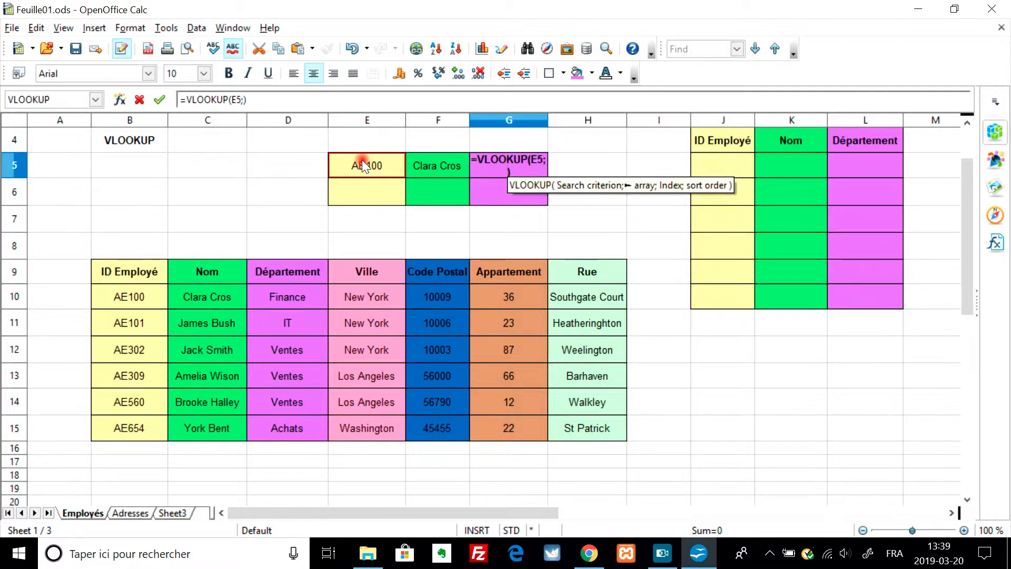
Complete the G5 formula as =VLOOKUP(E5;B10:H15;3) to return the Département column.
{"action": "left_click", "coordinate": [143, 298]}
{"action": "key", "text": "shift+Down"}
{"action": "key", "text": "shift+Right"}
{"action": "key", "text": "shift+Right"}
{"action": "key", "text": "shift+Right"}
{"action": "key", "text": "shift+Right"}
{"action": "key", "text": "shift+Right"}
{"action": "key", "text": "shift+Right"}
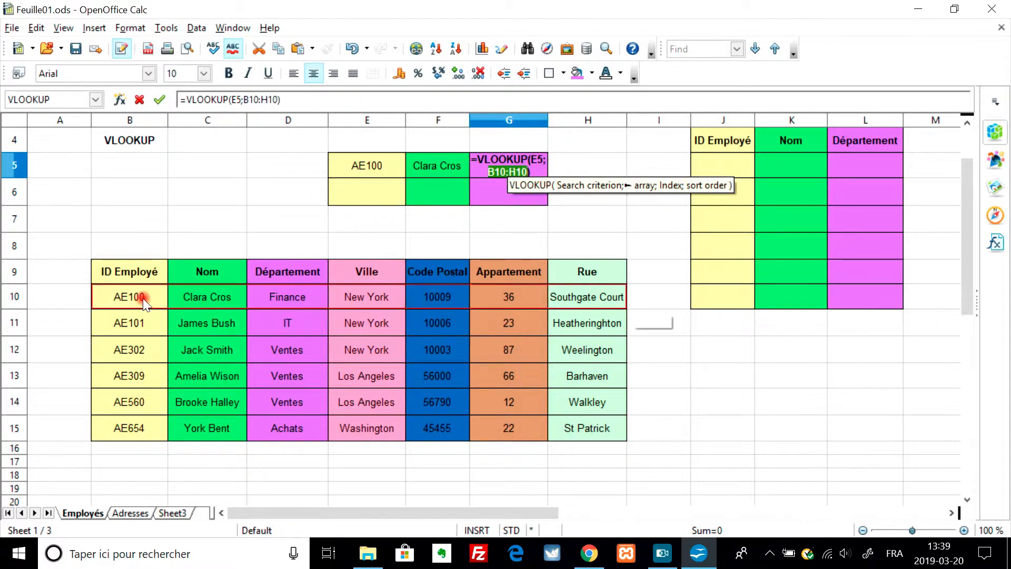
{"action": "key", "text": "shift+Down"}
{"action": "key", "text": "shift+Down"}
{"action": "key", "text": "shift+Down"}
{"action": "key", "text": "shift+Down"}
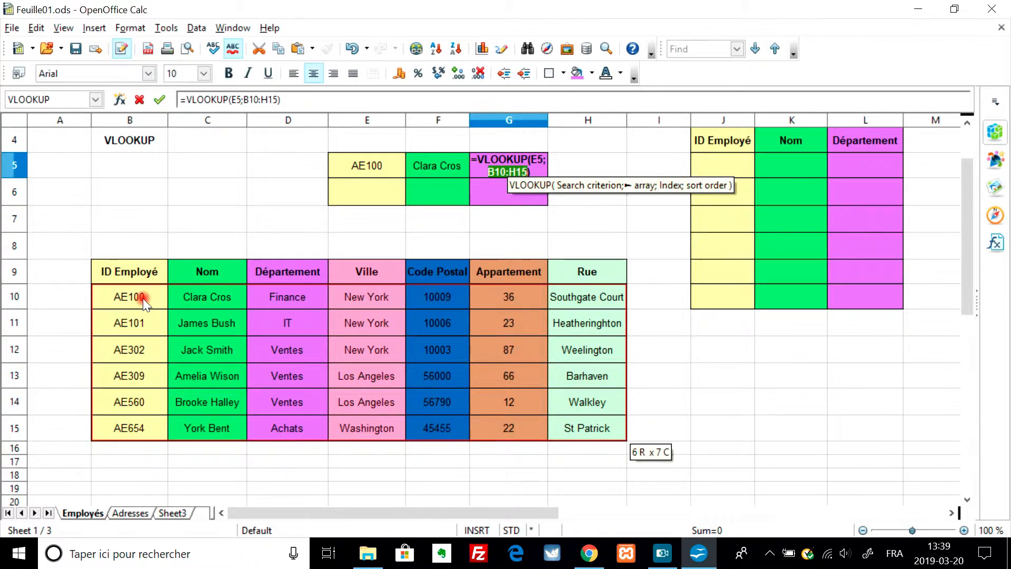
{"action": "type", "text": ";"}
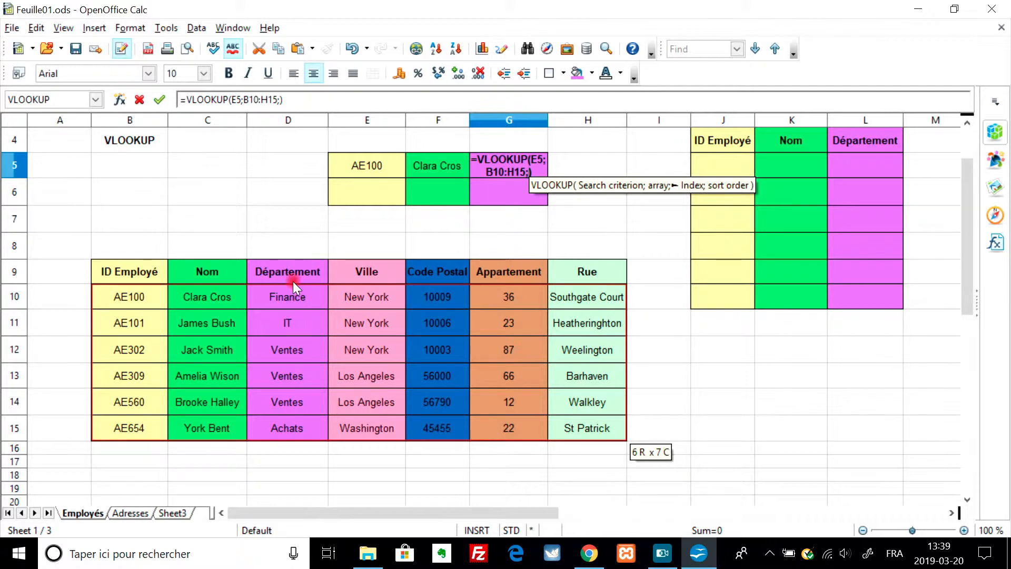
{"action": "type", "text": "3"}
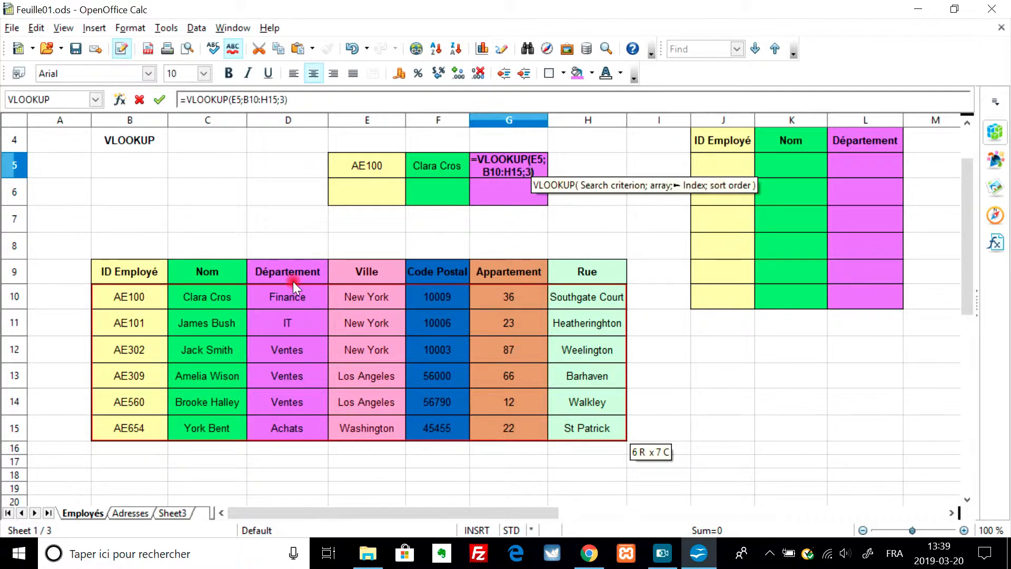
{"action": "key", "text": "Return"}
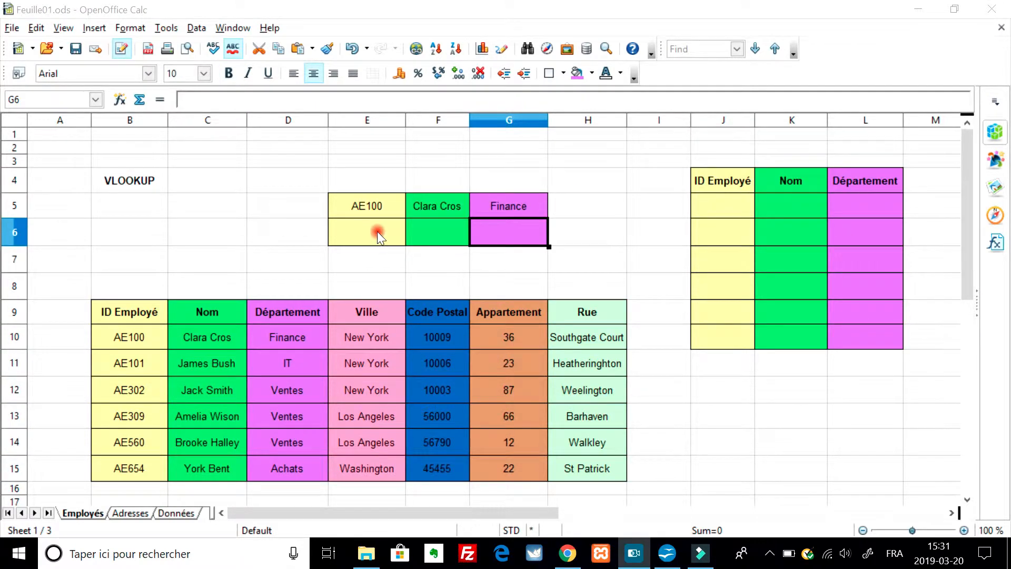
Copy the first employee's ID, name and department from B10:D10 into cells E6, F6 and G6 as plain entries.
{"action": "left_click", "coordinate": [353, 232]}
{"action": "double_click", "coordinate": [354, 231]}
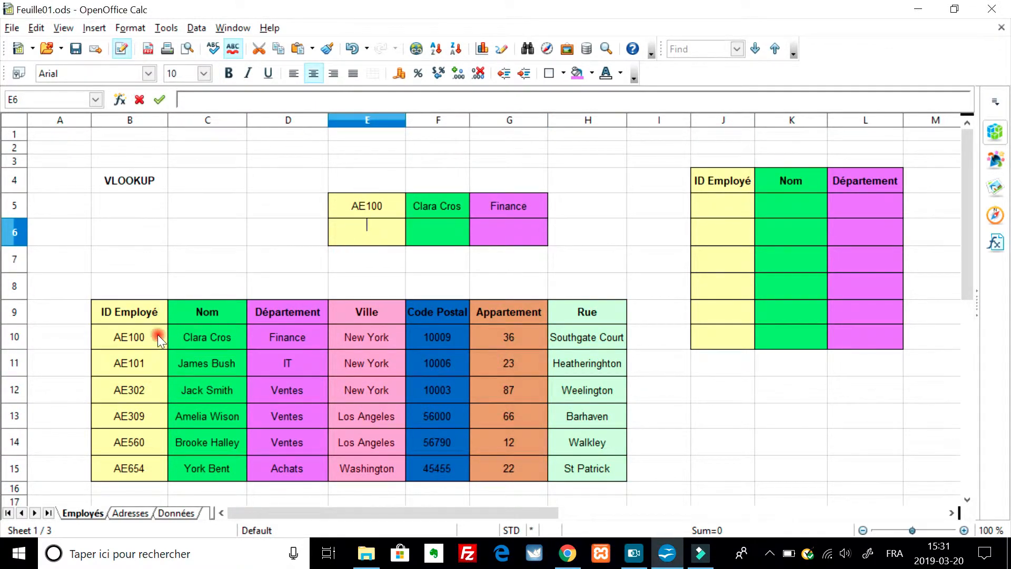
{"action": "double_click", "coordinate": [137, 339]}
{"action": "key", "text": "Escape"}
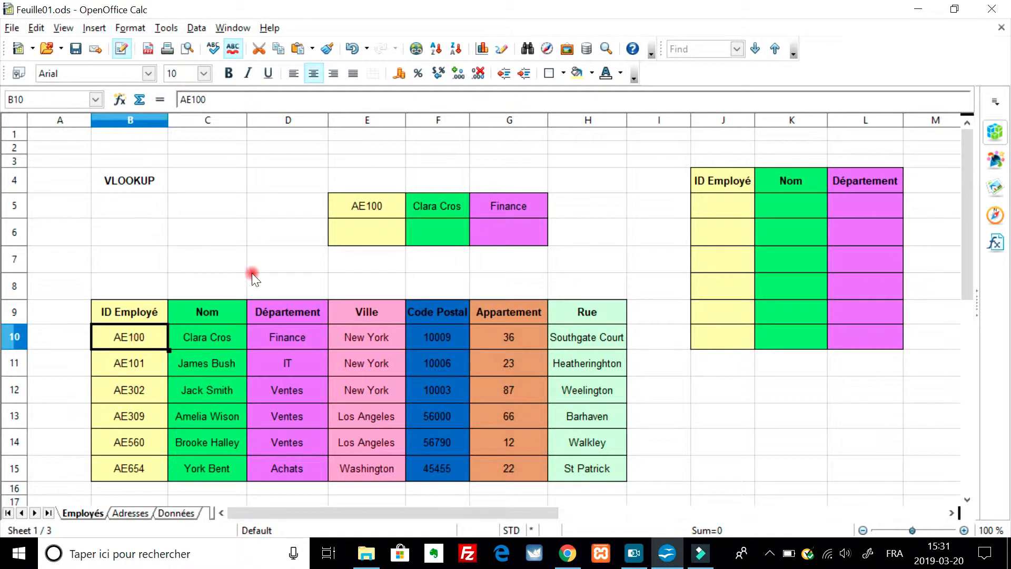
{"action": "left_click", "coordinate": [360, 227]}
{"action": "type", "text": "AE100"}
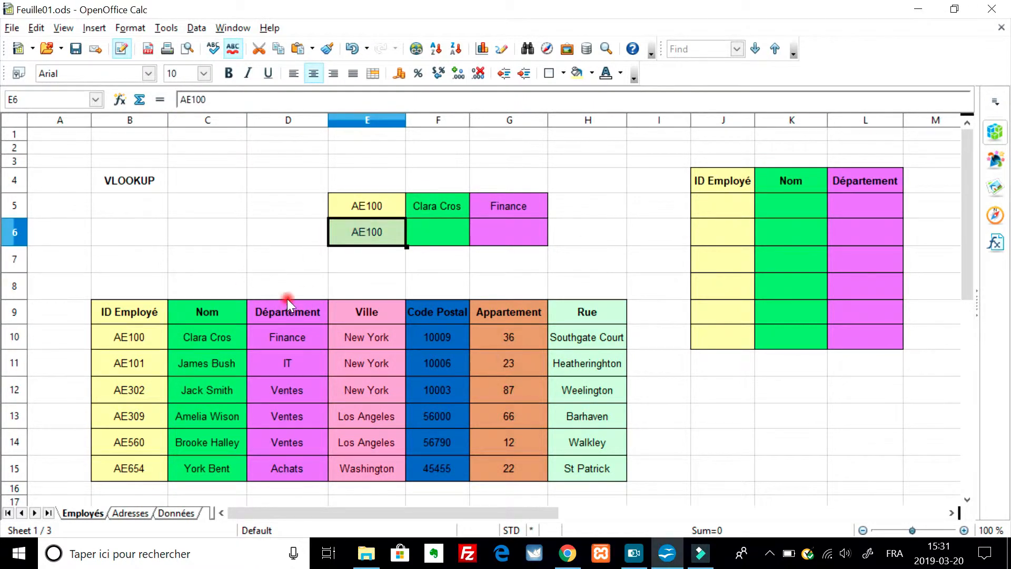
{"action": "left_click", "coordinate": [210, 338]}
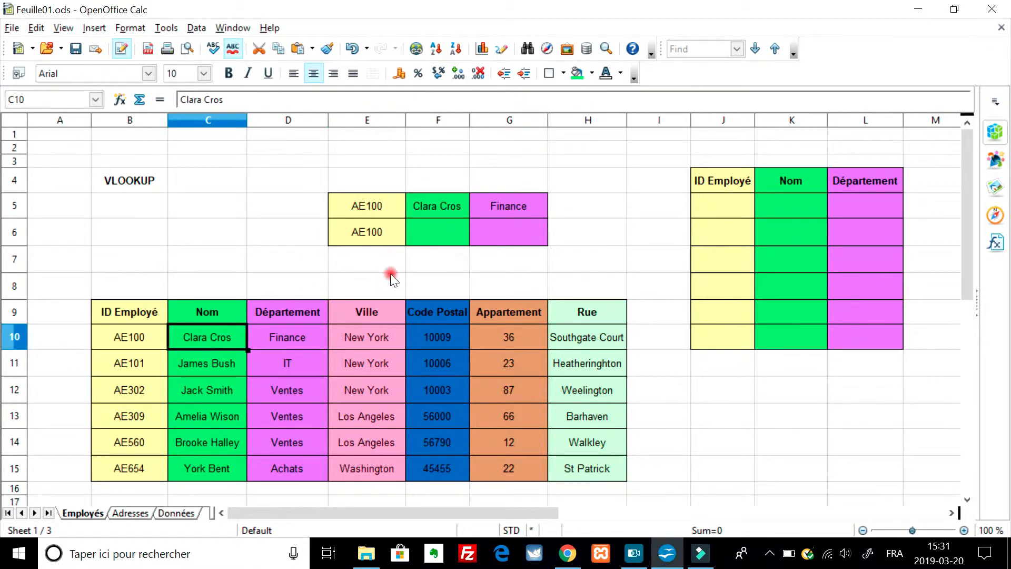
{"action": "left_click", "coordinate": [445, 232]}
{"action": "type", "text": "Clara Cros"}
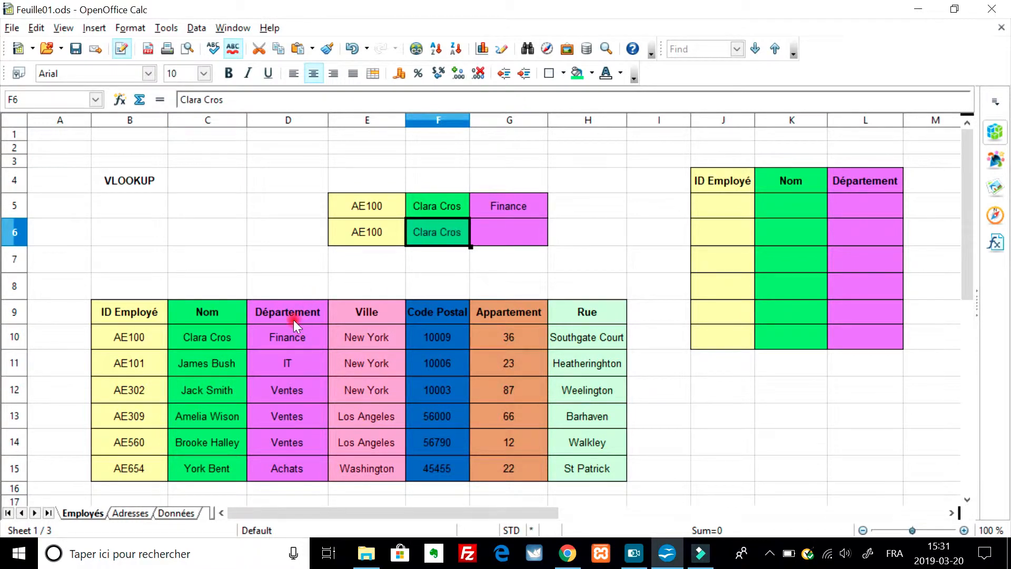
{"action": "left_click", "coordinate": [286, 329]}
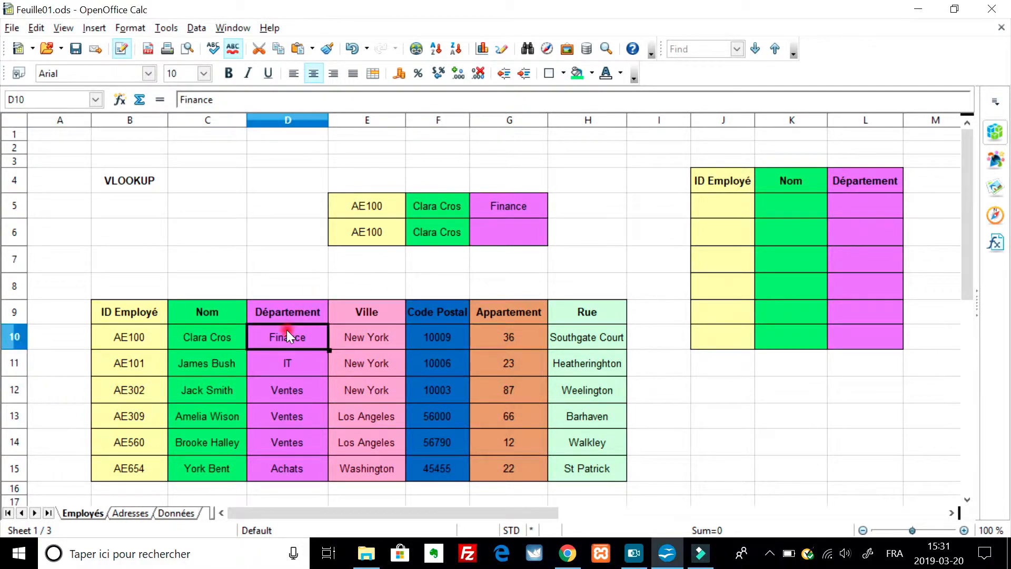
{"action": "left_click", "coordinate": [511, 232]}
{"action": "type", "text": "Finance"}
{"action": "left_click", "coordinate": [607, 254]}
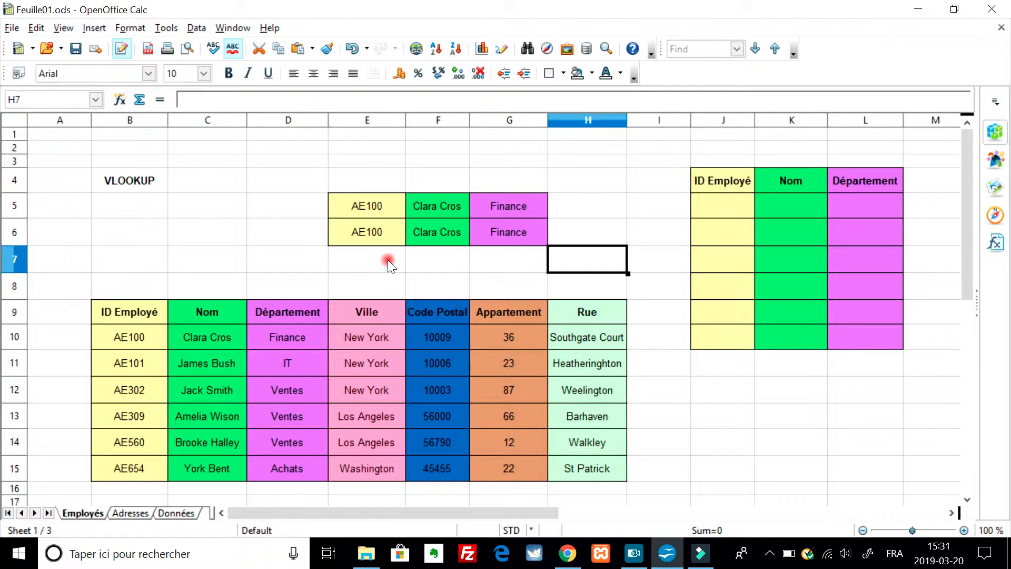
Replace the employee ID in cell E6 with the ID shown in B15, written in capitals.
{"action": "left_click", "coordinate": [381, 232]}
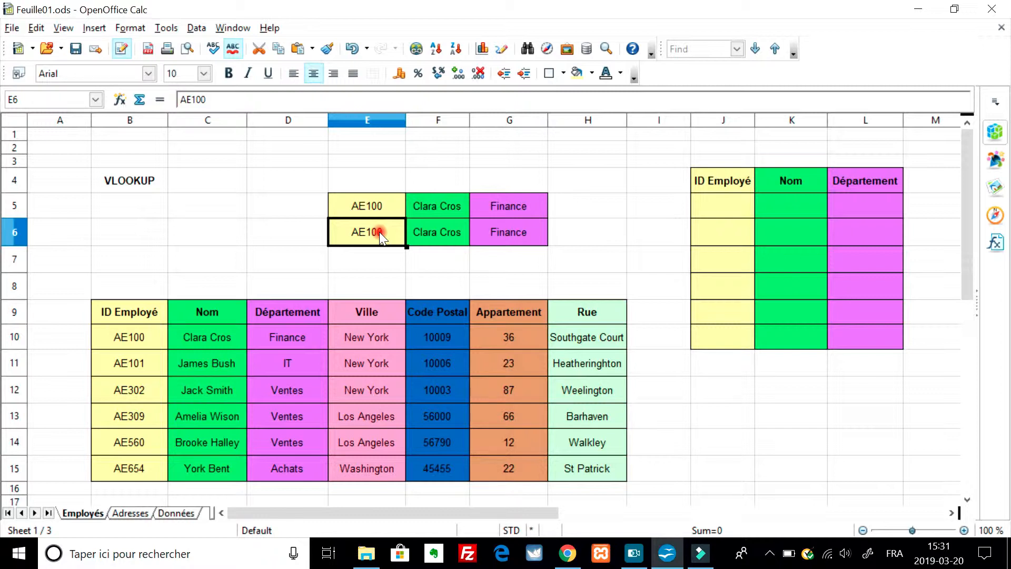
{"action": "type", "text": "ae"}
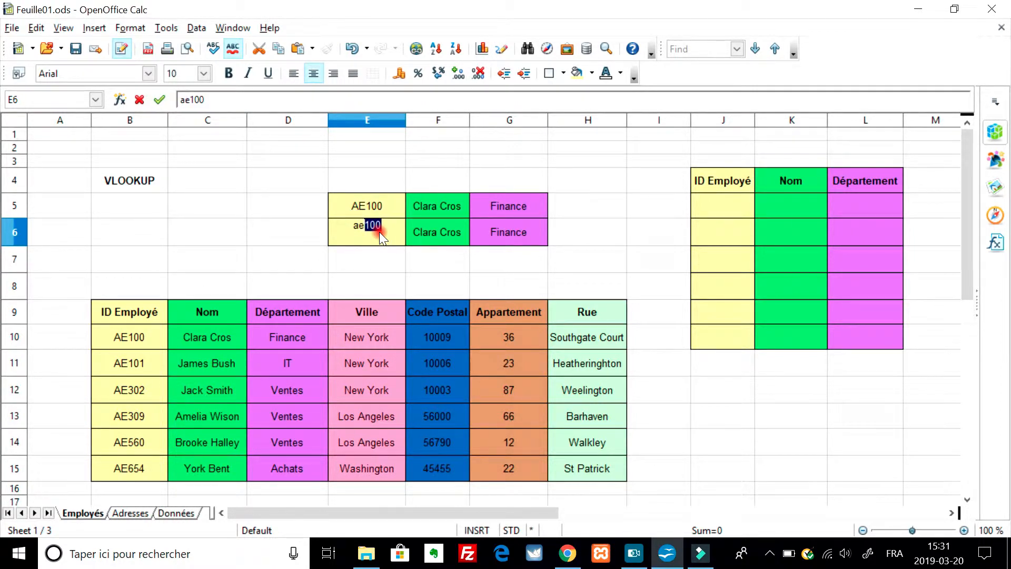
{"action": "type", "text": "654"}
{"action": "key", "text": "BackSpace"}
{"action": "key", "text": "BackSpace"}
{"action": "key", "text": "BackSpace"}
{"action": "key", "text": "BackSpace"}
{"action": "key", "text": "BackSpace"}
{"action": "key", "text": "Caps_Lock"}
{"action": "type", "text": "AE654"}
{"action": "key", "text": "Return"}
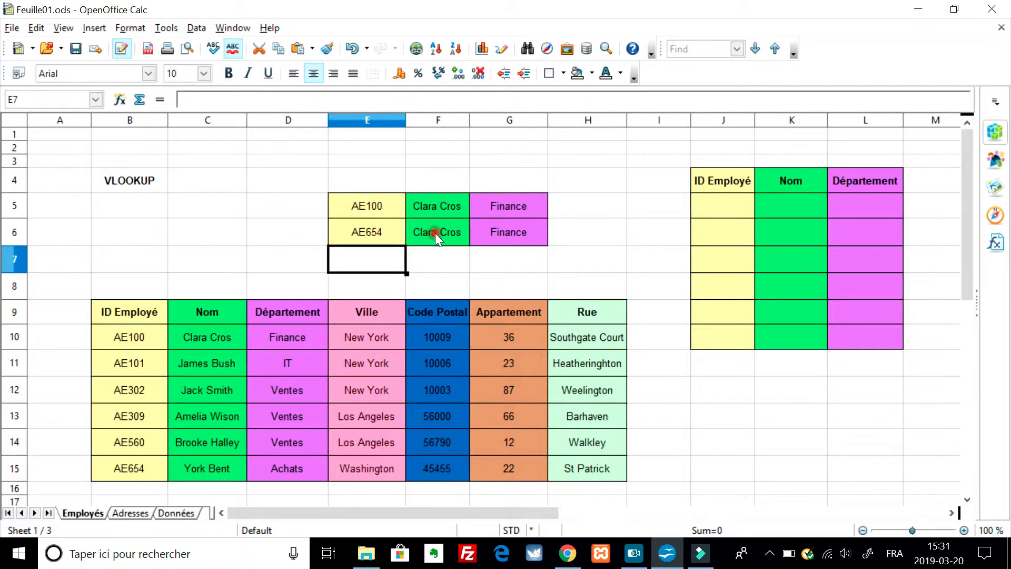
{"action": "left_click", "coordinate": [435, 233]}
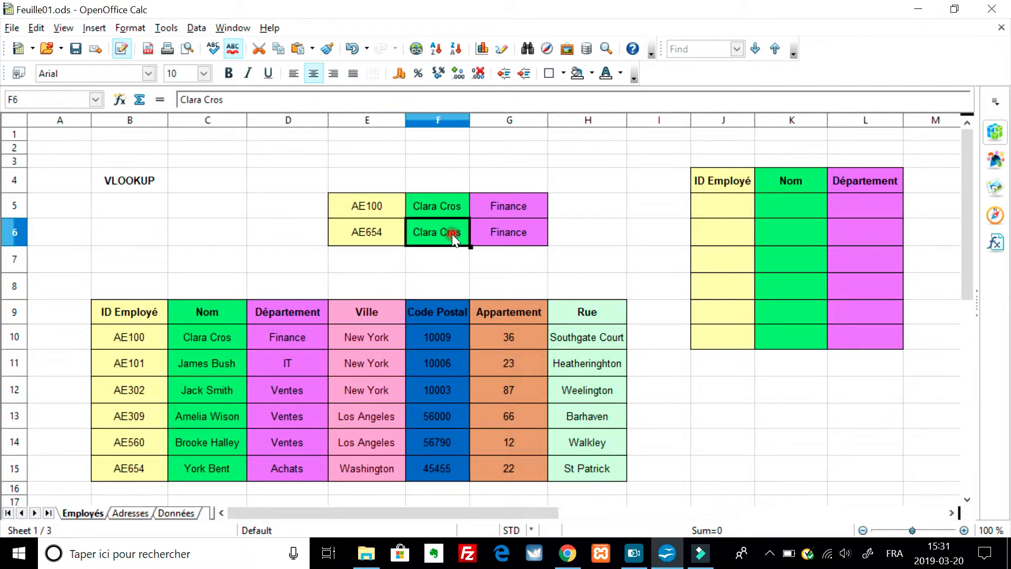
Replace the employee ID in cell E5 with the ID shown in B15, written in capitals.
{"action": "left_click", "coordinate": [381, 238]}
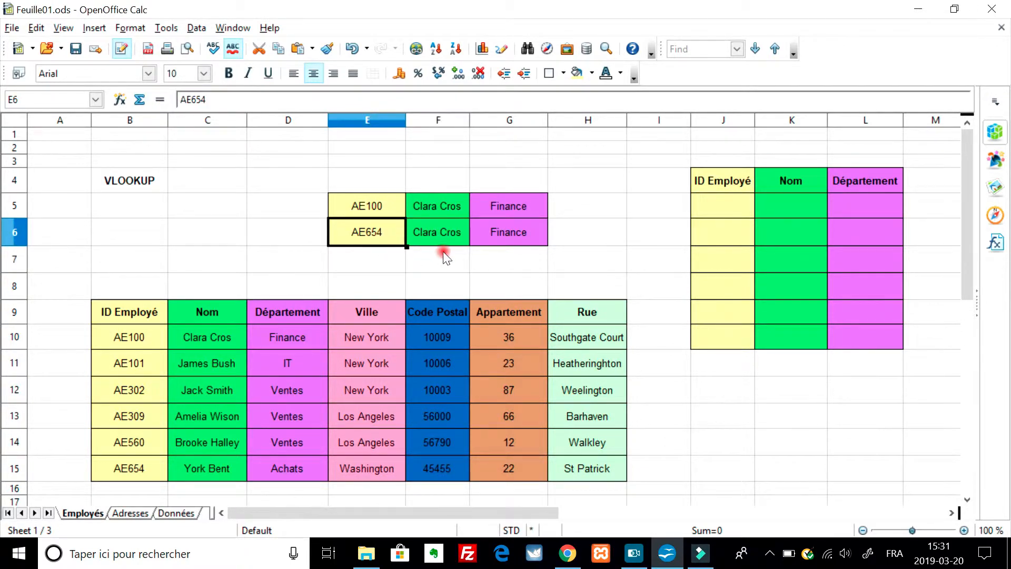
{"action": "left_click", "coordinate": [374, 203]}
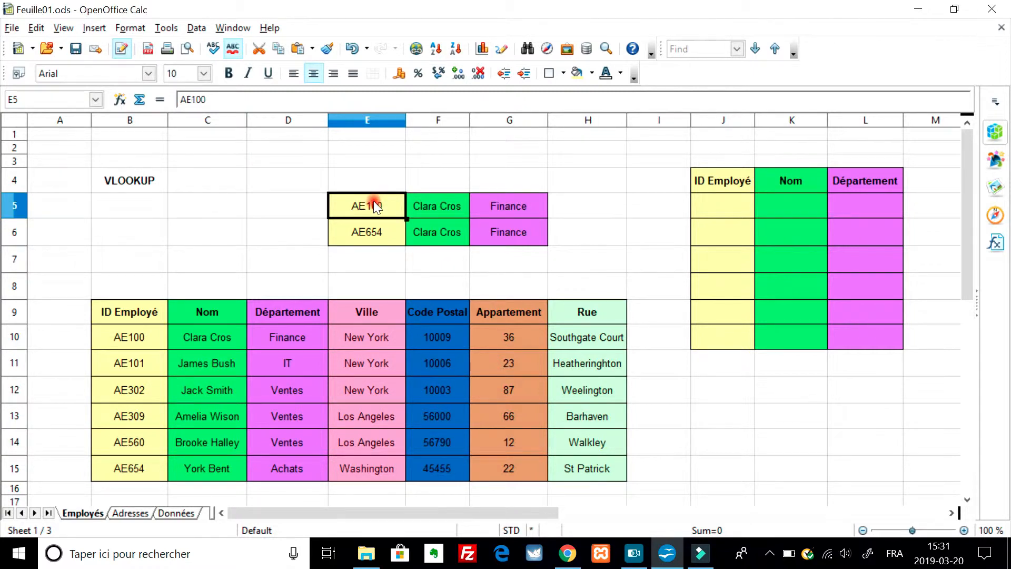
{"action": "type", "text": "AE654"}
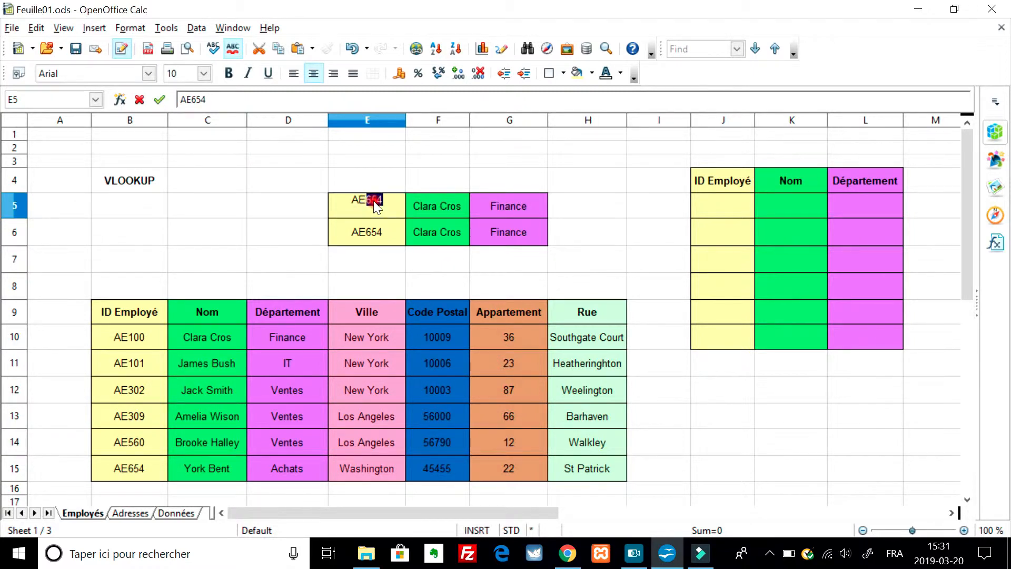
{"action": "key", "text": "Return"}
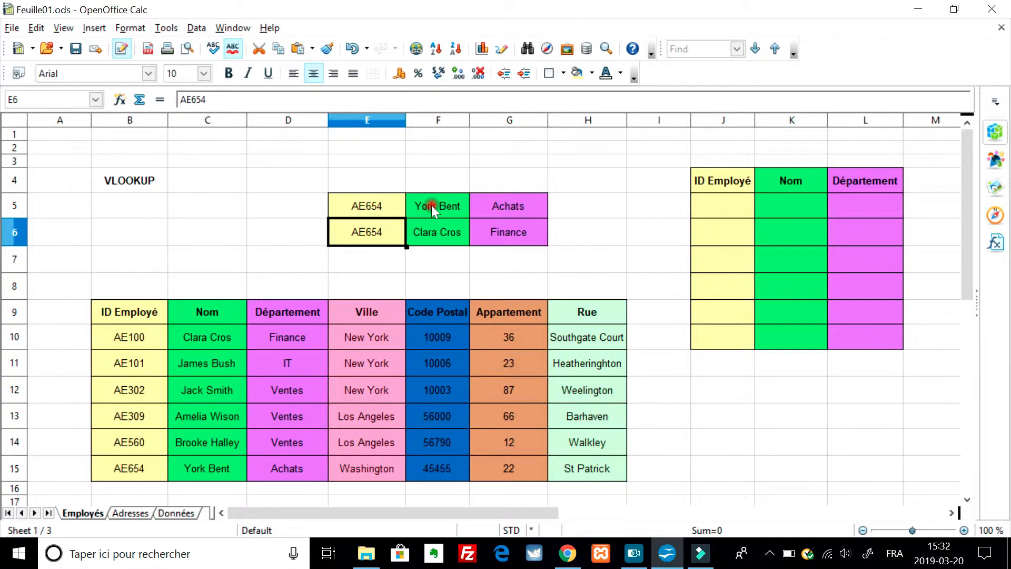
Compare the employee ID in E5 with the IDs in B15 and B10, and examine the lookup formula in F5.
{"action": "left_click", "coordinate": [369, 210]}
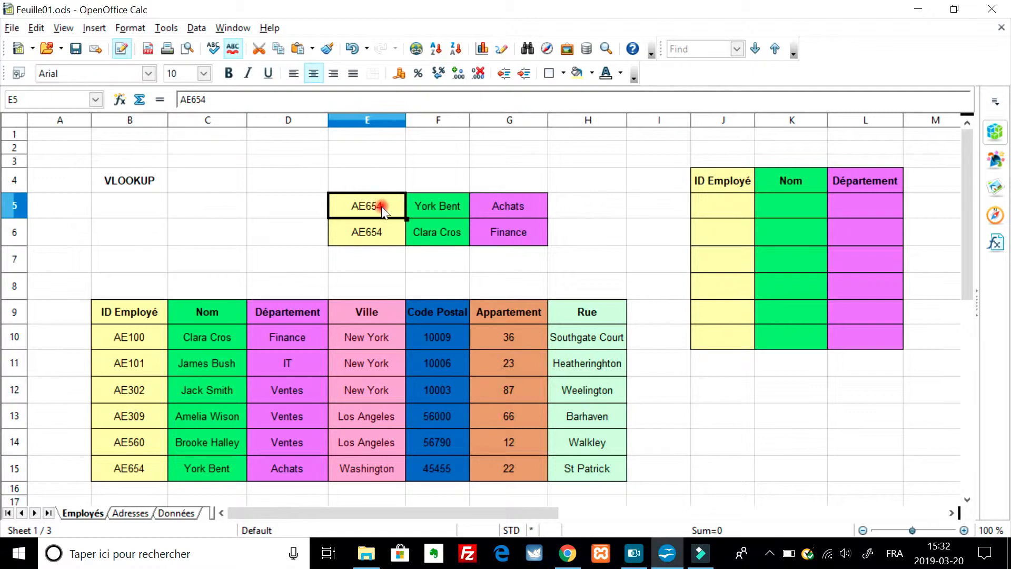
{"action": "left_click", "coordinate": [146, 457]}
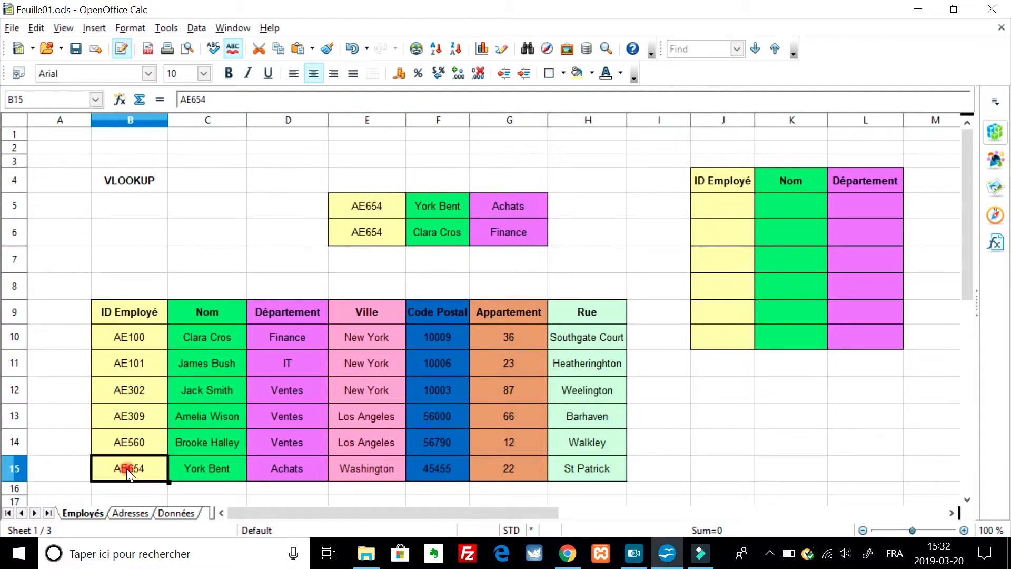
{"action": "left_click", "coordinate": [140, 330]}
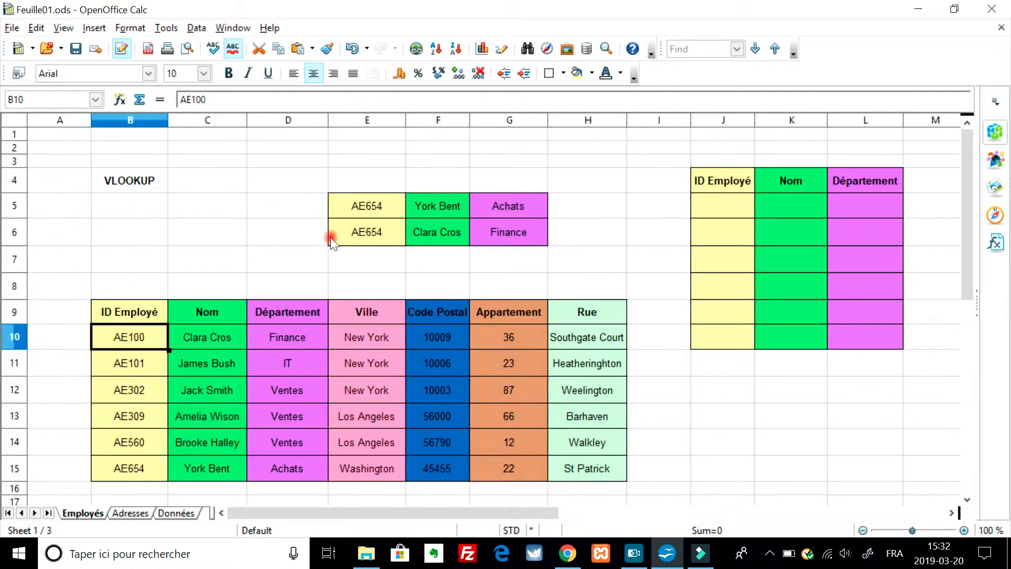
{"action": "left_click", "coordinate": [441, 206]}
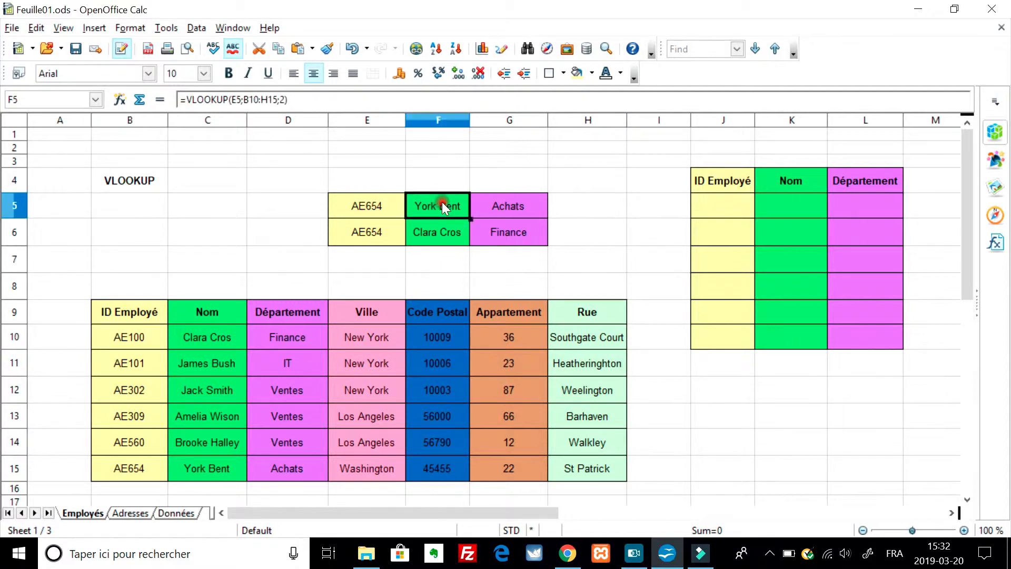
{"action": "left_click", "coordinate": [374, 207]}
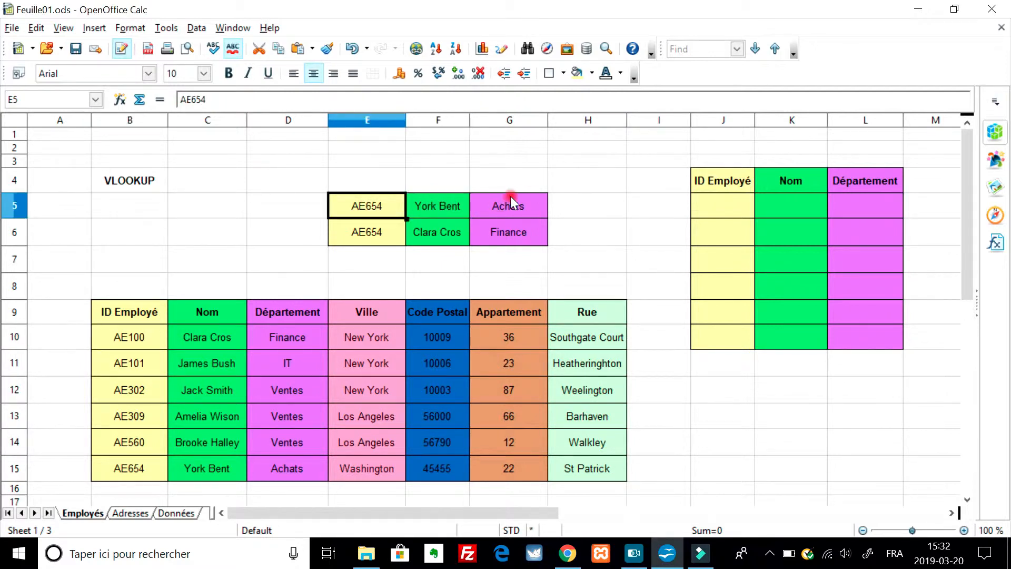
{"action": "left_click", "coordinate": [362, 245]}
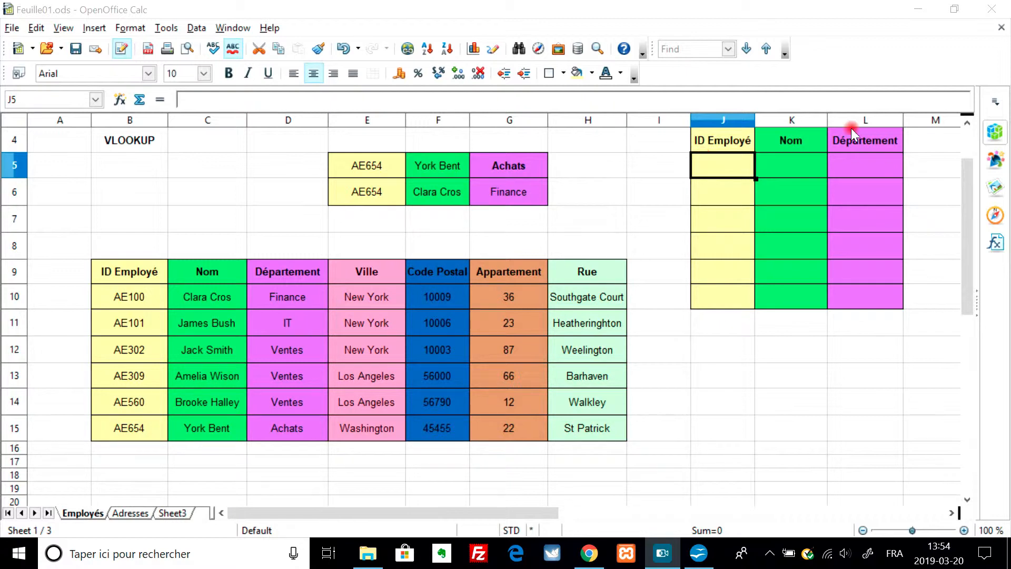
Copy all employee IDs from B10:B15 into J5:J10 of the empty ID Employé column.
{"action": "left_click", "coordinate": [967, 122]}
{"action": "left_click", "coordinate": [967, 122]}
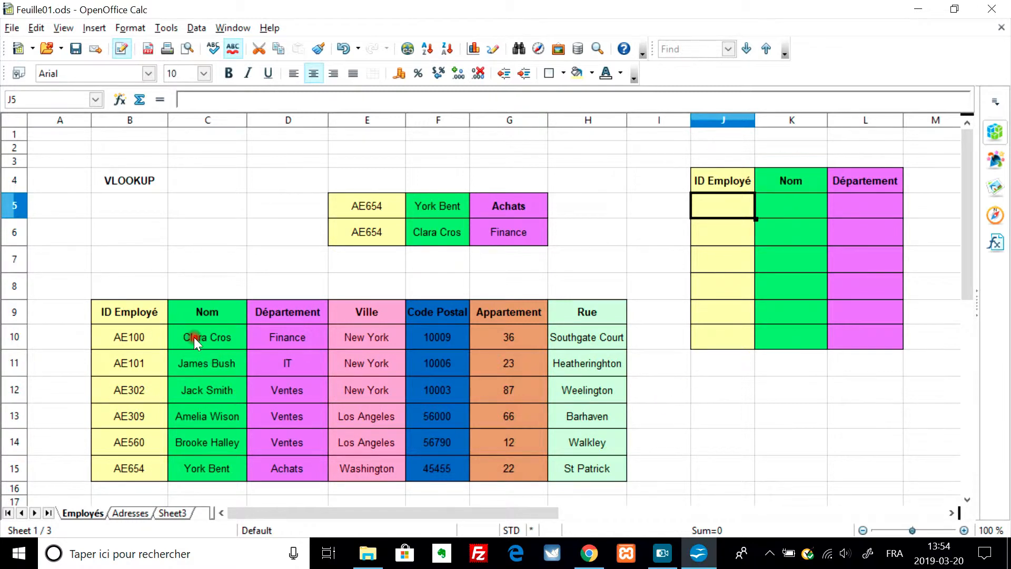
{"action": "left_click", "coordinate": [156, 311]}
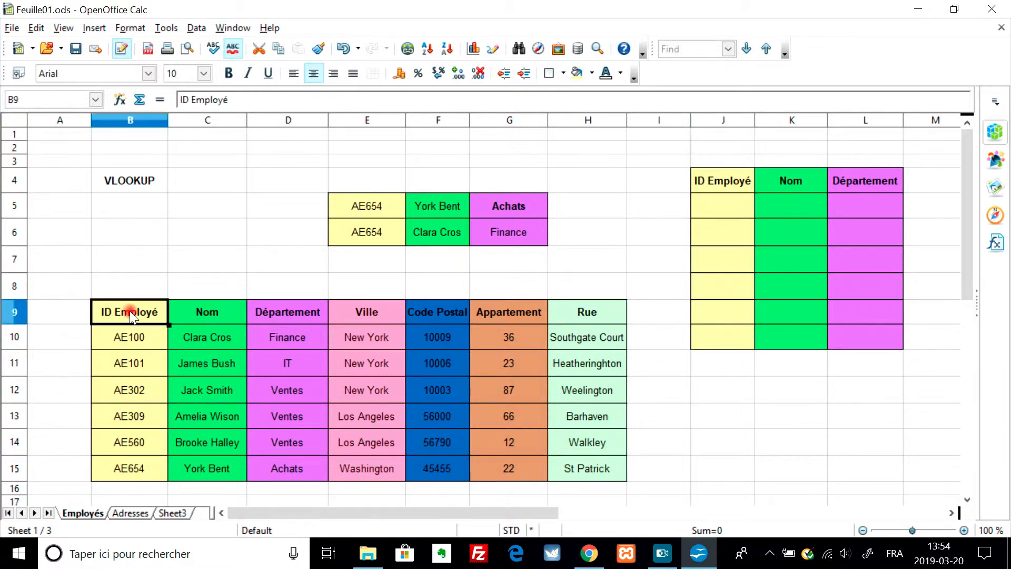
{"action": "left_click", "coordinate": [712, 215]}
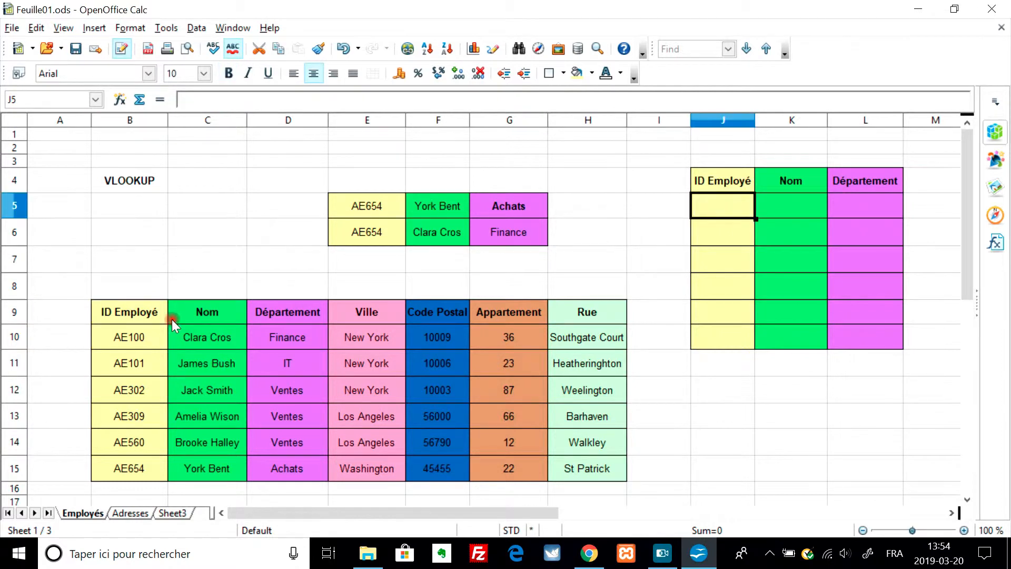
{"action": "left_click", "coordinate": [126, 333]}
{"action": "key", "text": "shift+Down"}
{"action": "key", "text": "shift+Down"}
{"action": "key", "text": "shift+Down"}
{"action": "key", "text": "shift+Down"}
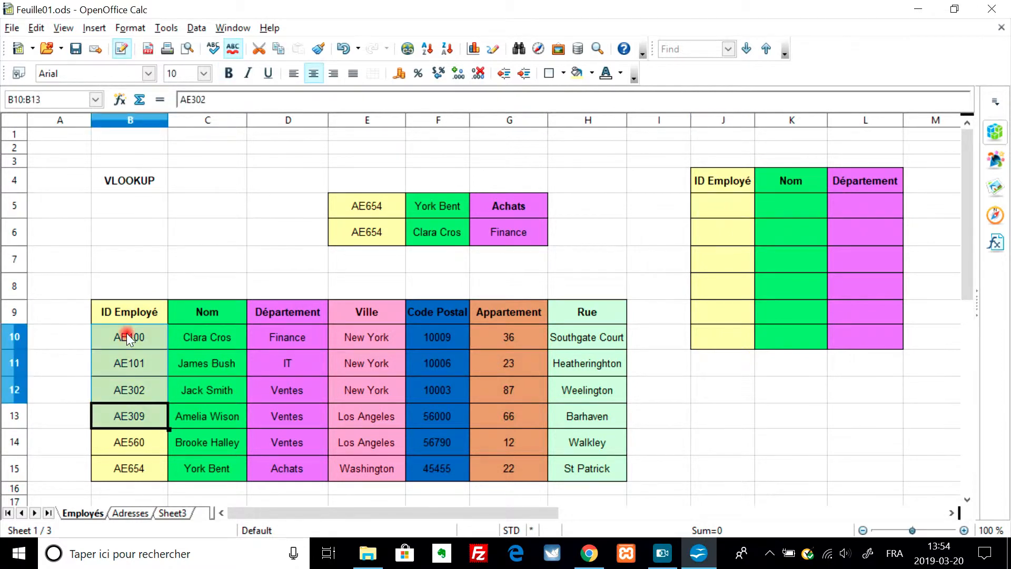
{"action": "key", "text": "shift+Down"}
{"action": "key", "text": "ctrl+c"}
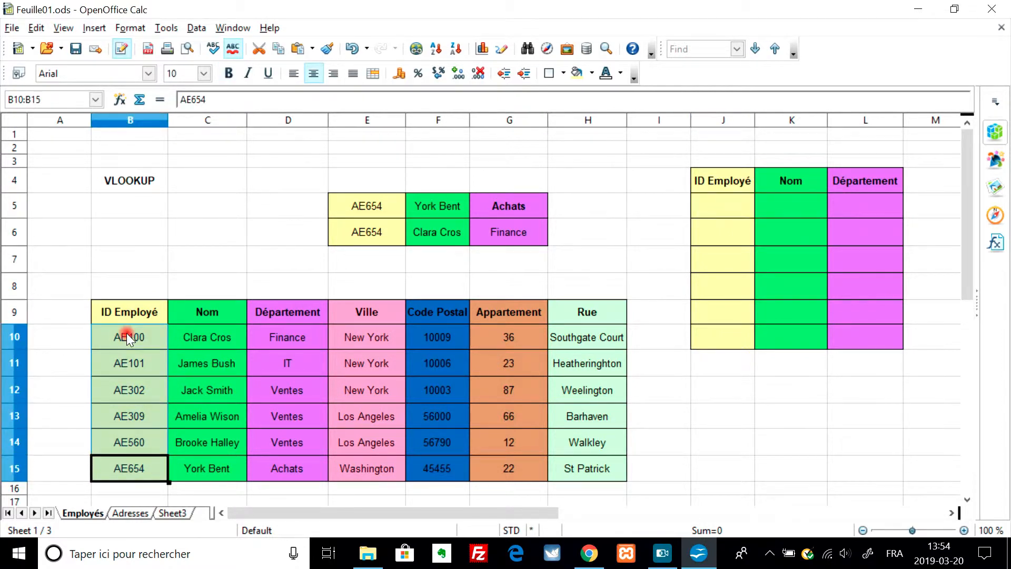
{"action": "left_click", "coordinate": [744, 209]}
{"action": "key", "text": "ctrl+v"}
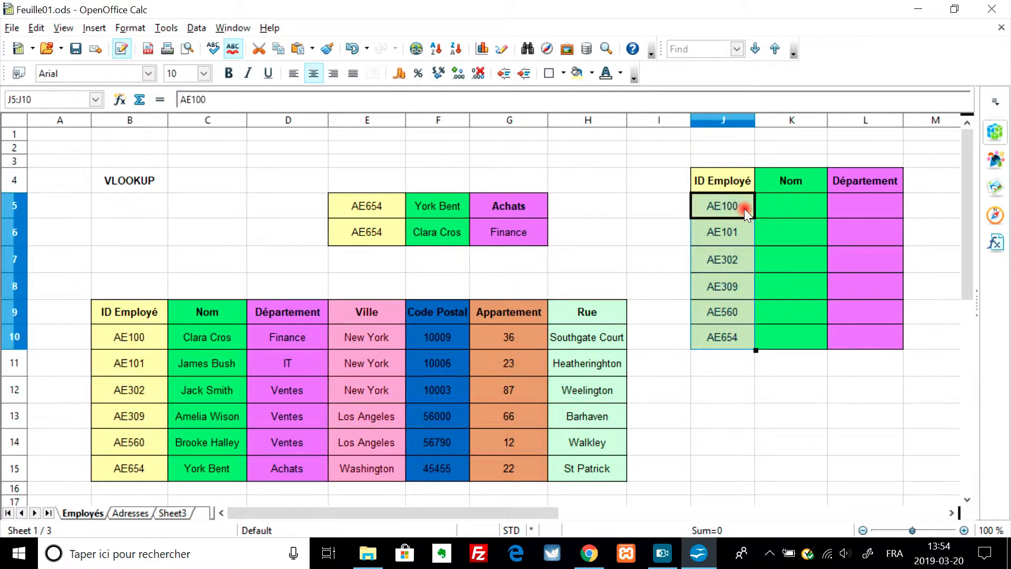
{"action": "left_click", "coordinate": [816, 410]}
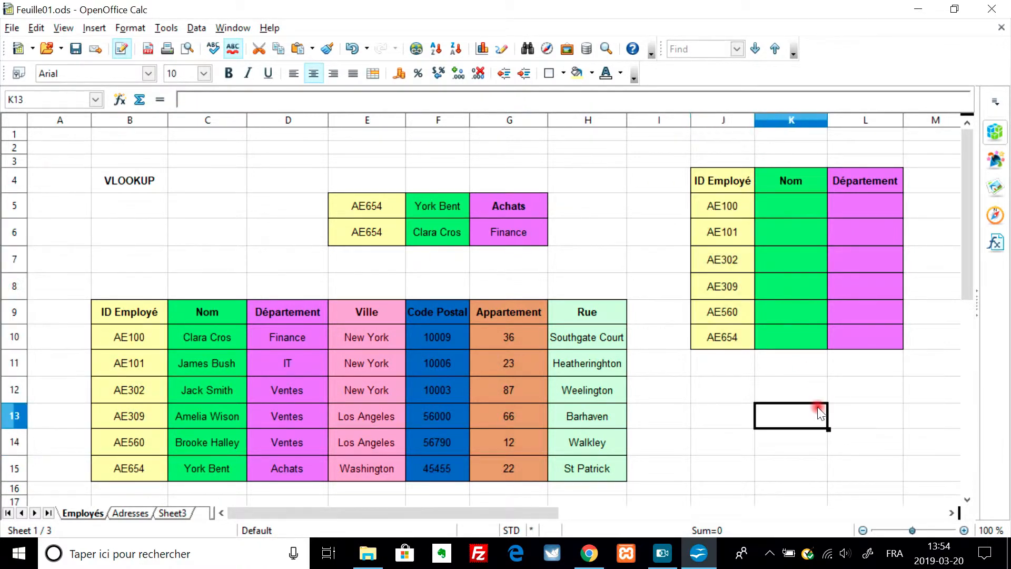
Start a VLOOKUP formula in cell K5 with cell J5 as the search criterion.
{"action": "left_click", "coordinate": [792, 210]}
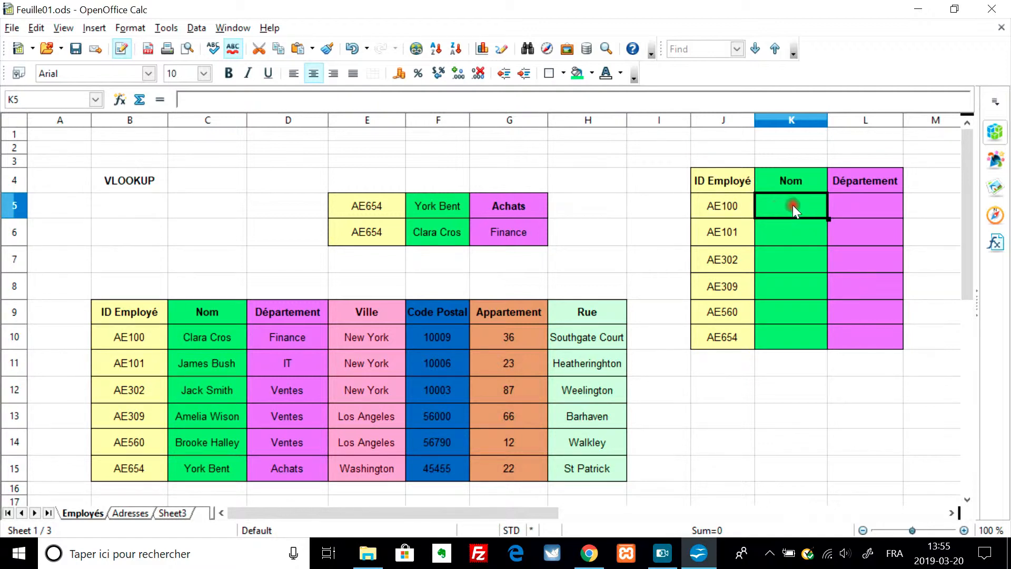
{"action": "left_click", "coordinate": [861, 207]}
{"action": "left_click", "coordinate": [798, 207]}
{"action": "type", "text": "=V"}
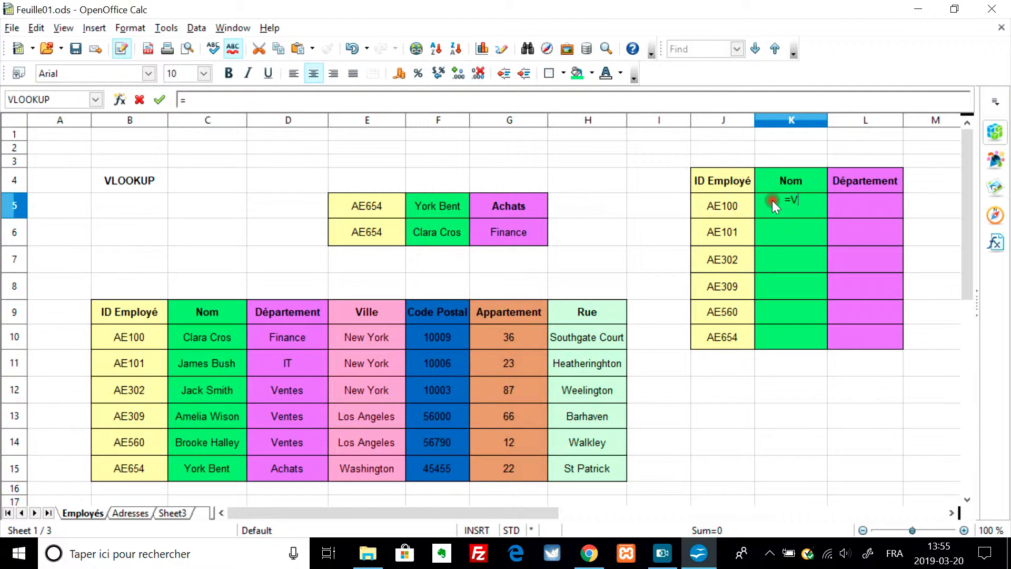
{"action": "type", "text": "L"}
{"action": "key", "text": "Return"}
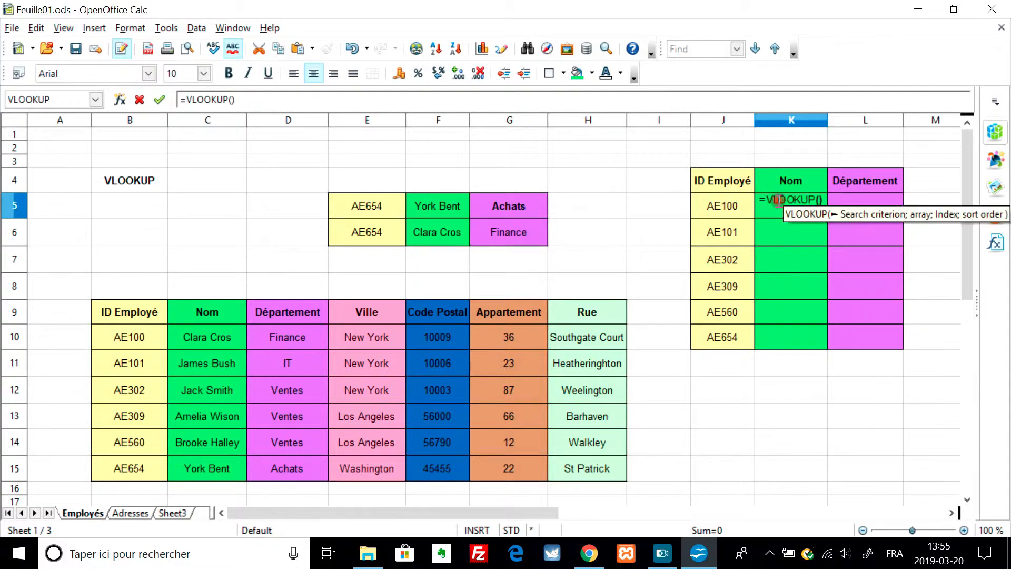
{"action": "left_click", "coordinate": [713, 201]}
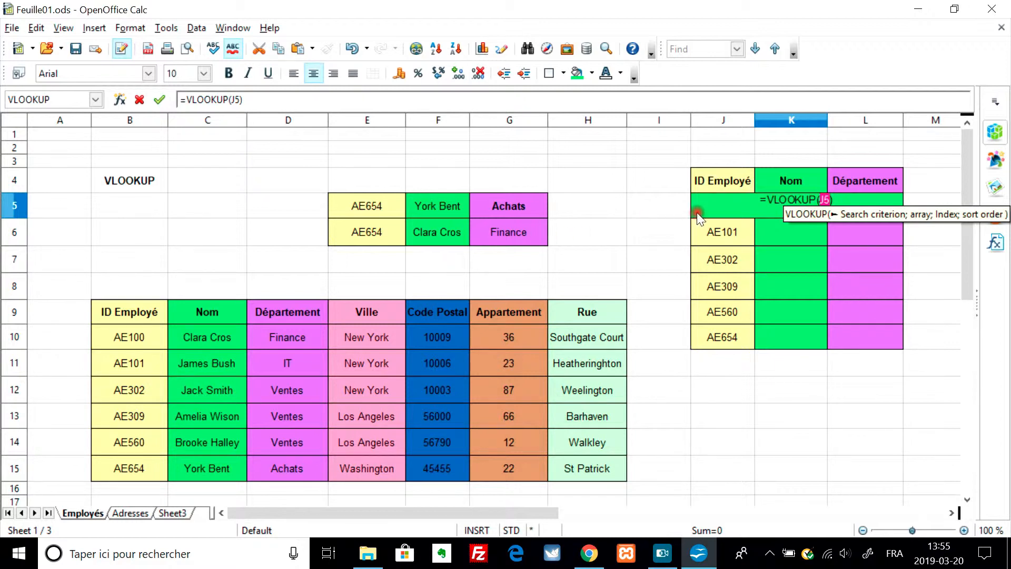
Complete the K5 formula as =VLOOKUP(J5;B10:H15;2) to return the Nom column.
{"action": "type", "text": ";"}
{"action": "left_click_drag", "start_coordinate": [135, 337], "coordinate": [521, 340]}
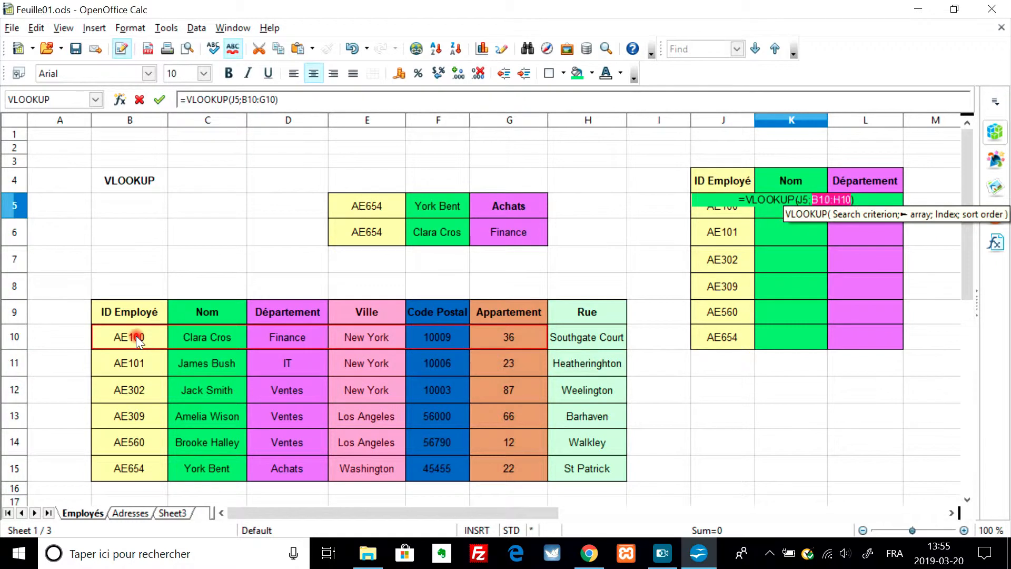
{"action": "key", "text": "shift+Right"}
{"action": "key", "text": "shift+Down"}
{"action": "key", "text": "shift+Down"}
{"action": "key", "text": "shift+Down"}
{"action": "key", "text": "shift+Down"}
{"action": "key", "text": "shift+Down"}
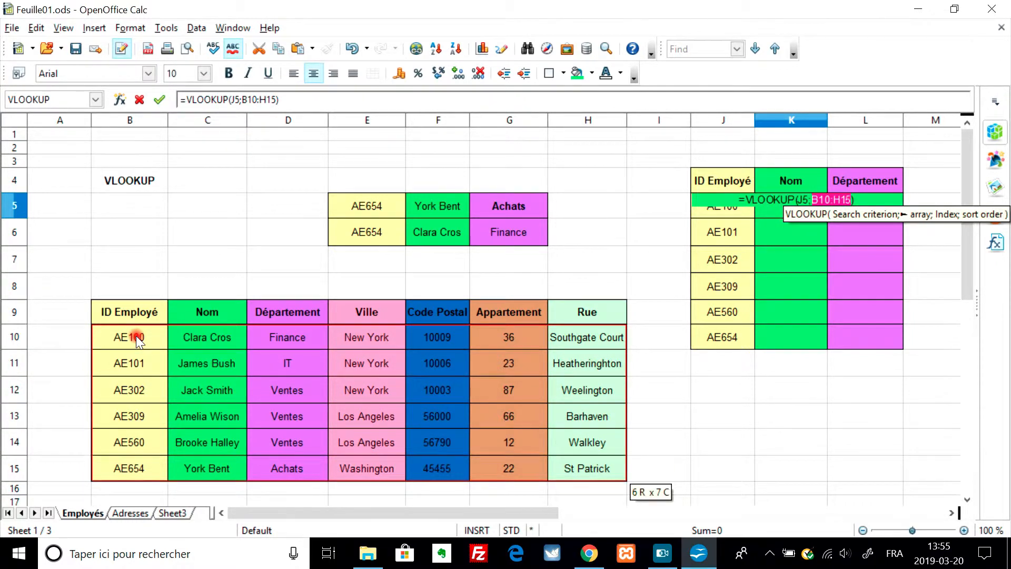
{"action": "type", "text": ";"}
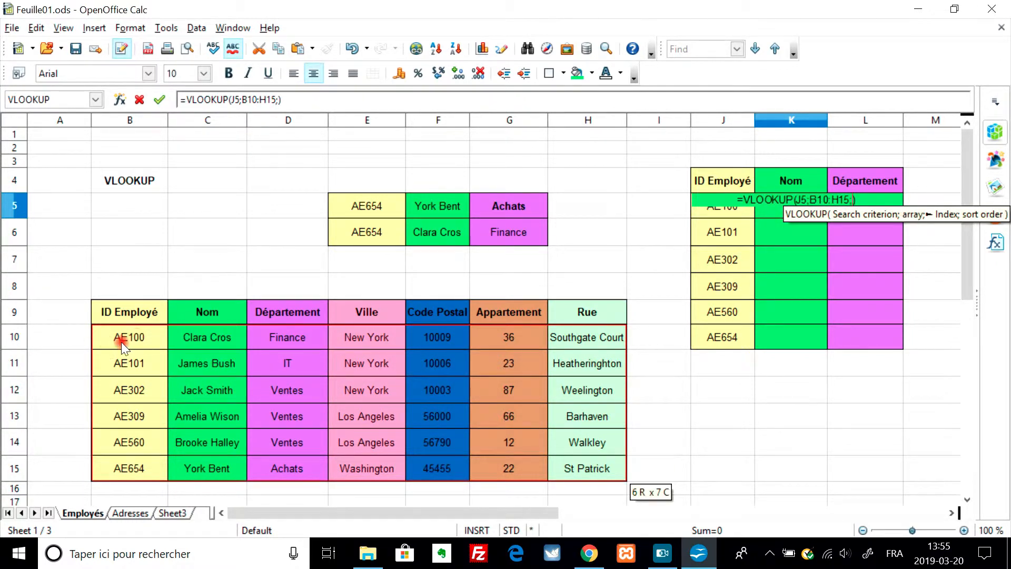
{"action": "type", "text": "2"}
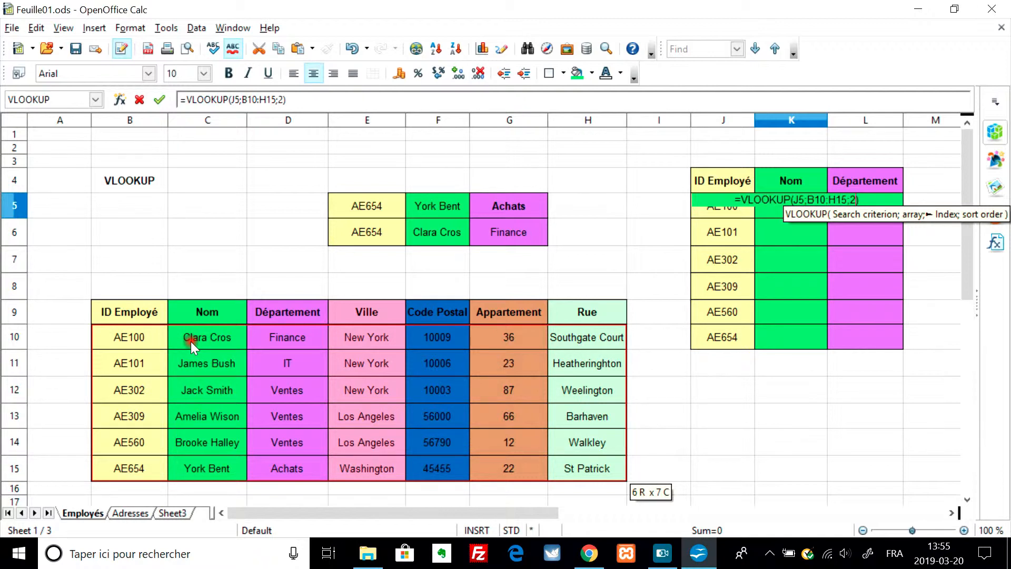
{"action": "key", "text": "Return"}
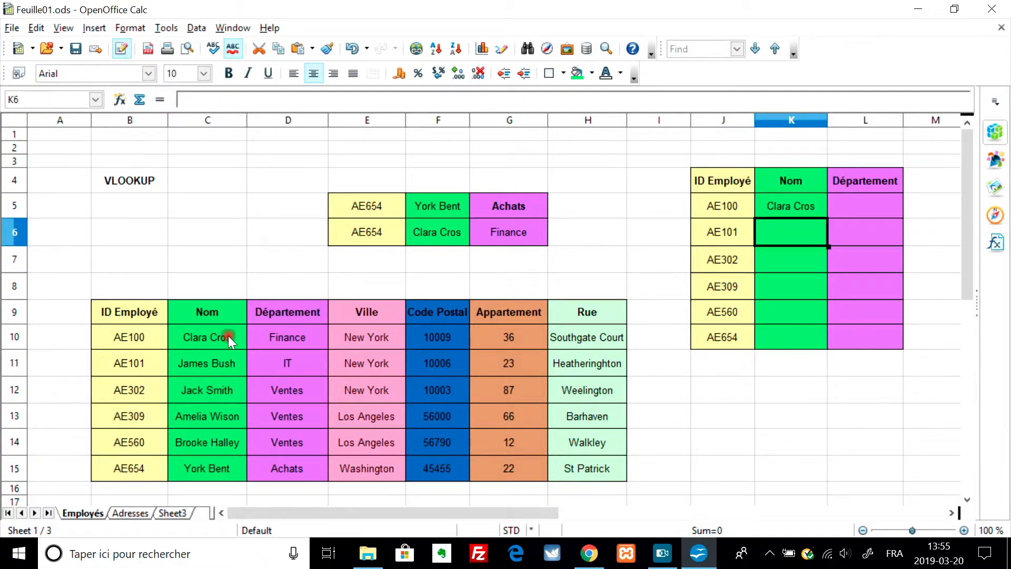
{"action": "left_click", "coordinate": [215, 337]}
Enter the formula =VLOOKUP(J5;B10:H15;3) in cell L5 to return the Département column.
{"action": "left_click", "coordinate": [871, 201]}
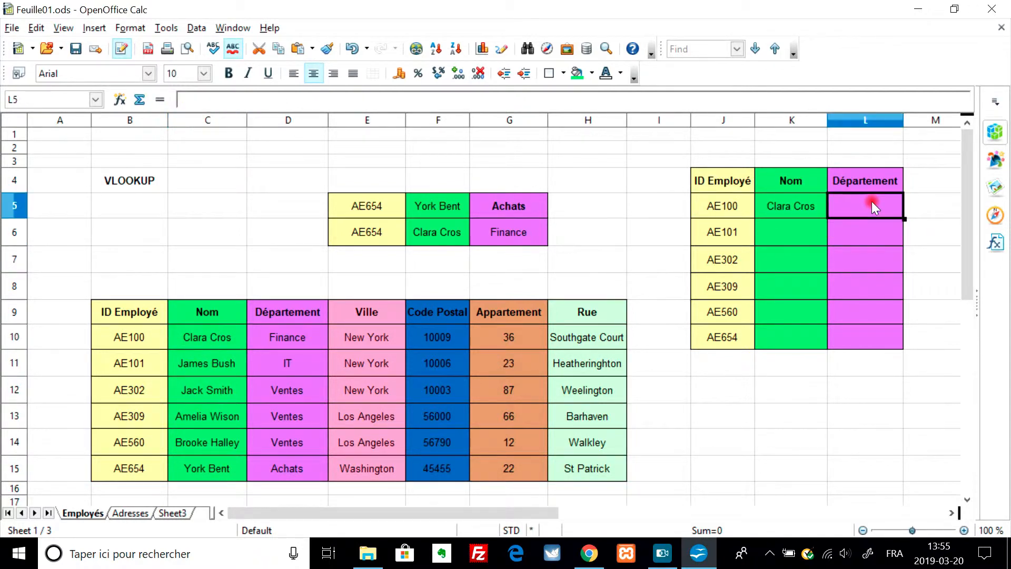
{"action": "type", "text": "=VLO"}
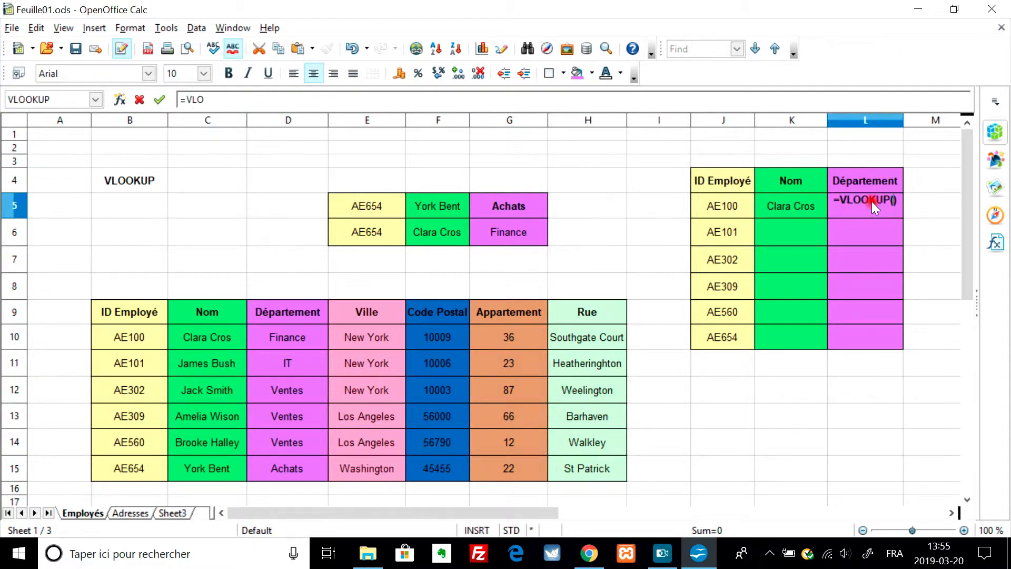
{"action": "key", "text": "Return"}
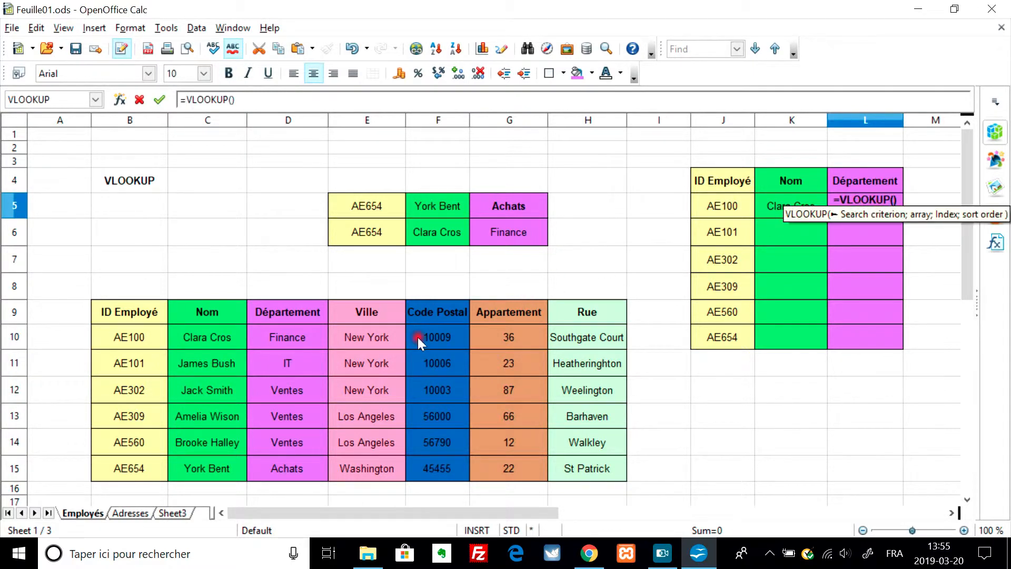
{"action": "left_click", "coordinate": [716, 209]}
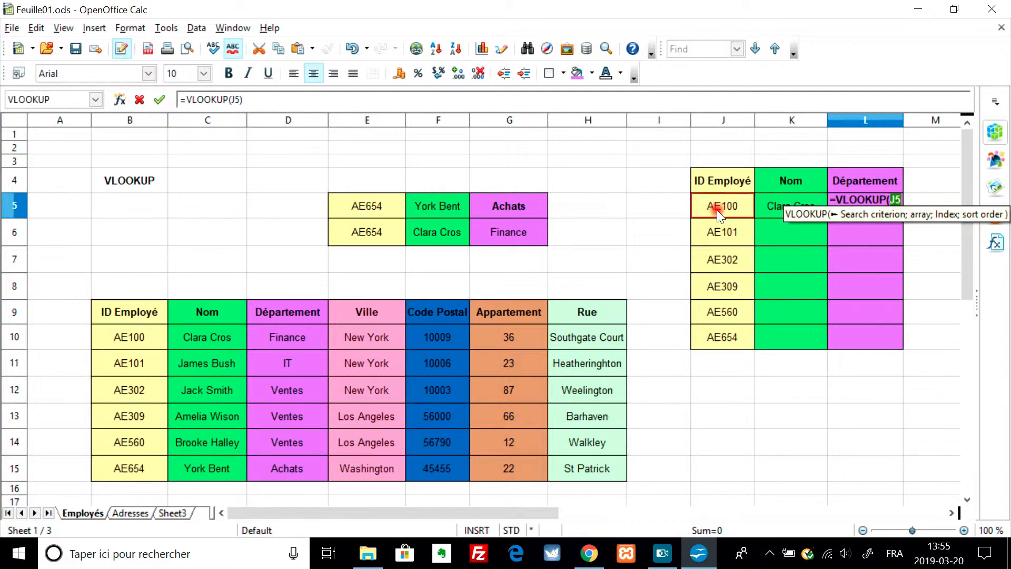
{"action": "type", "text": ";"}
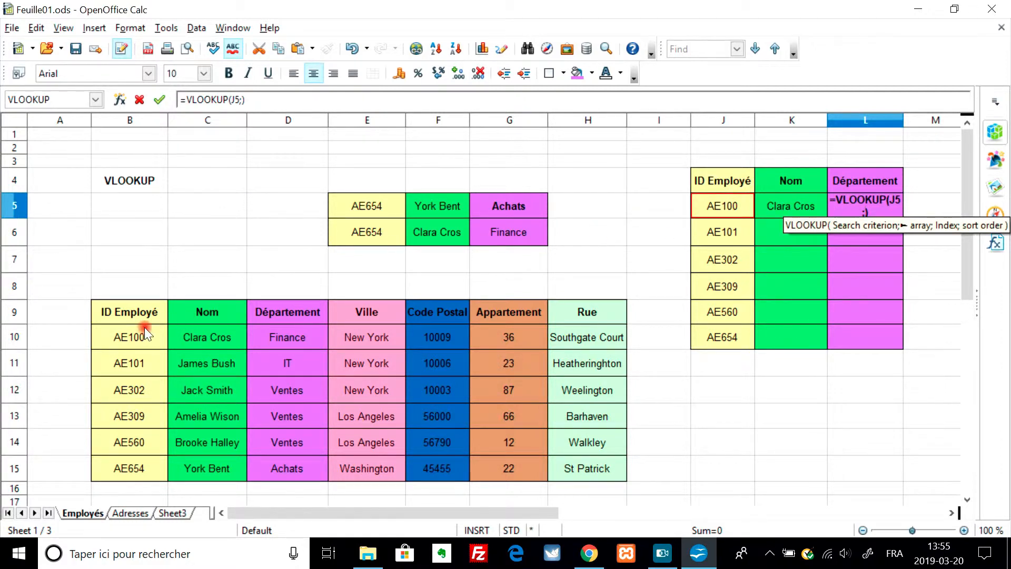
{"action": "left_click_drag", "start_coordinate": [136, 340], "coordinate": [627, 480]}
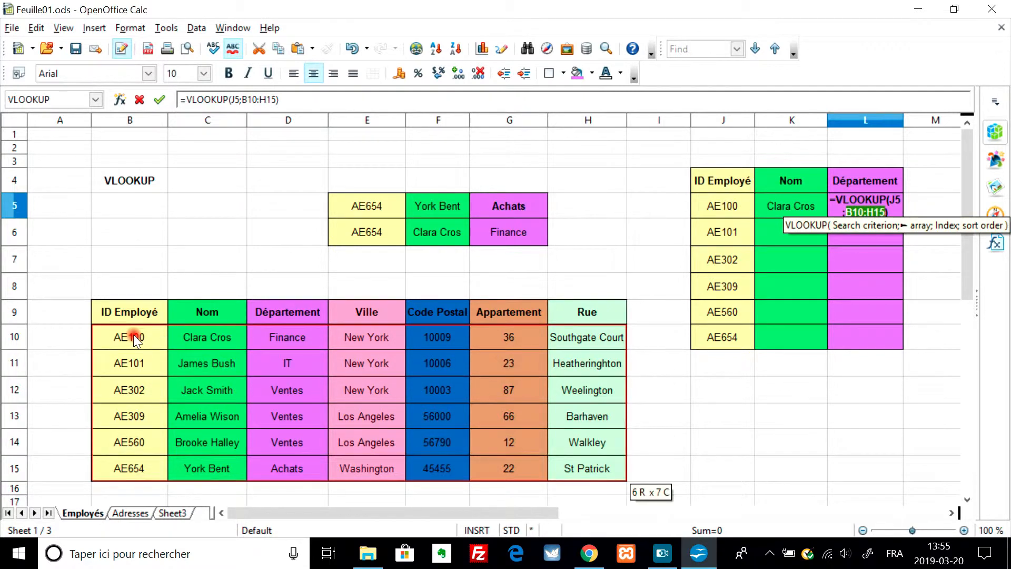
{"action": "type", "text": ";"}
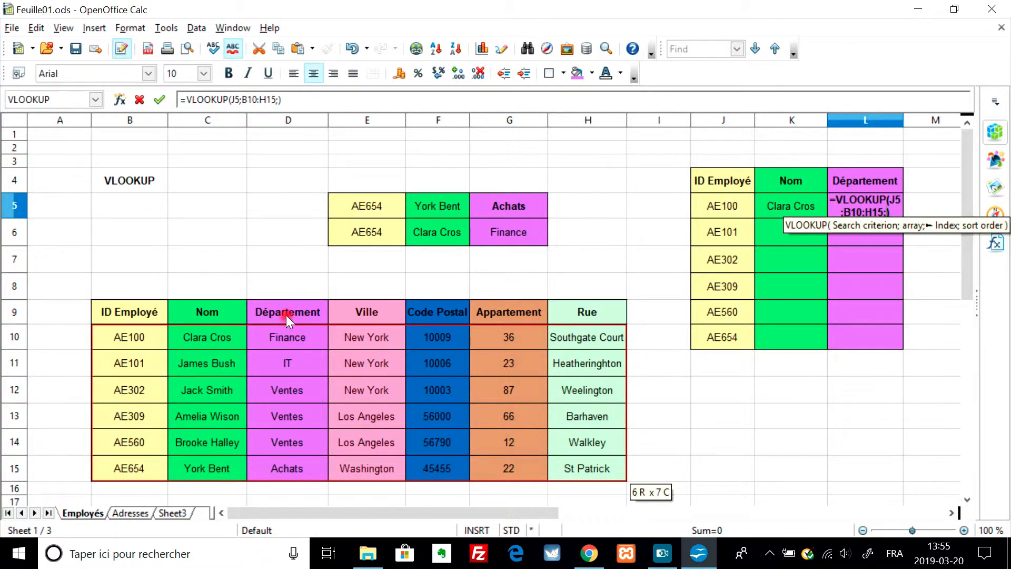
{"action": "type", "text": "3"}
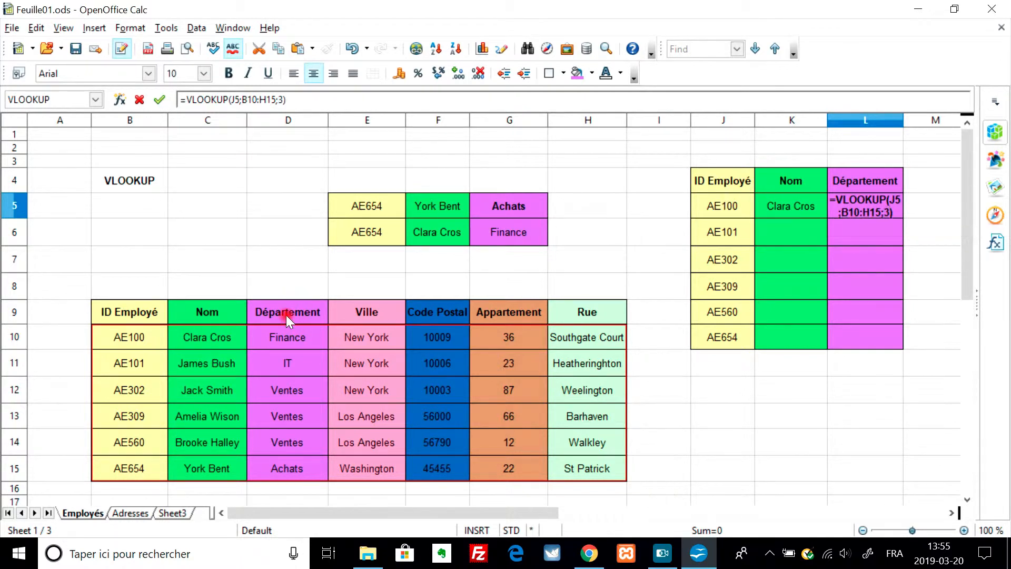
{"action": "key", "text": "Return"}
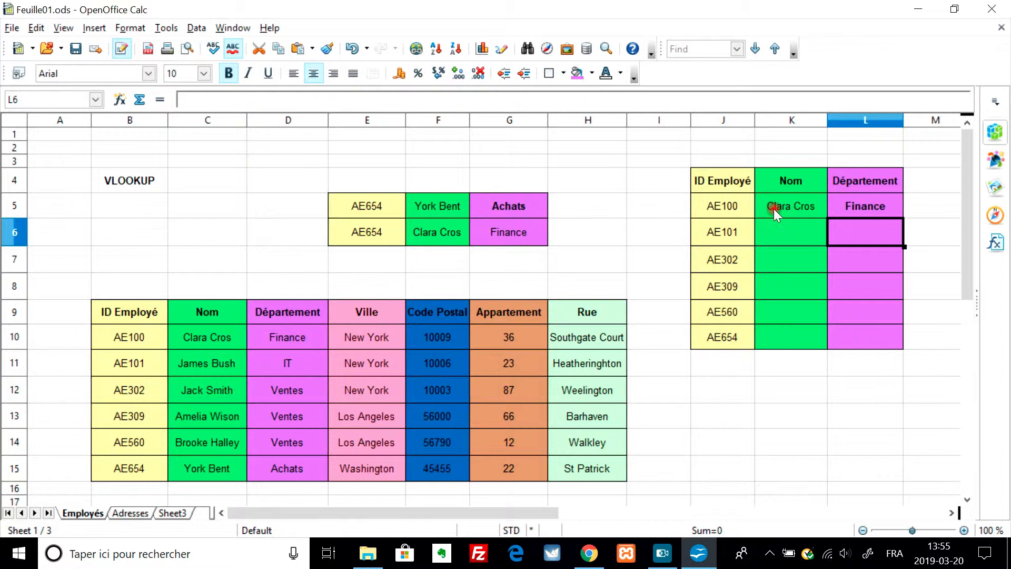
Fill the VLOOKUP formula from K5 down through K10 to complete the Nom column.
{"action": "left_click", "coordinate": [783, 235]}
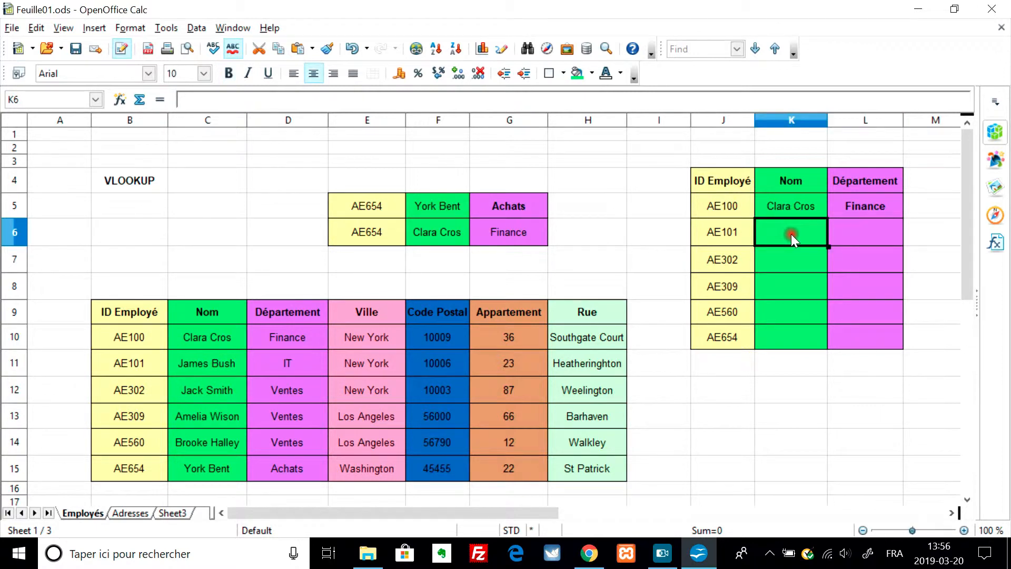
{"action": "left_click", "coordinate": [713, 239]}
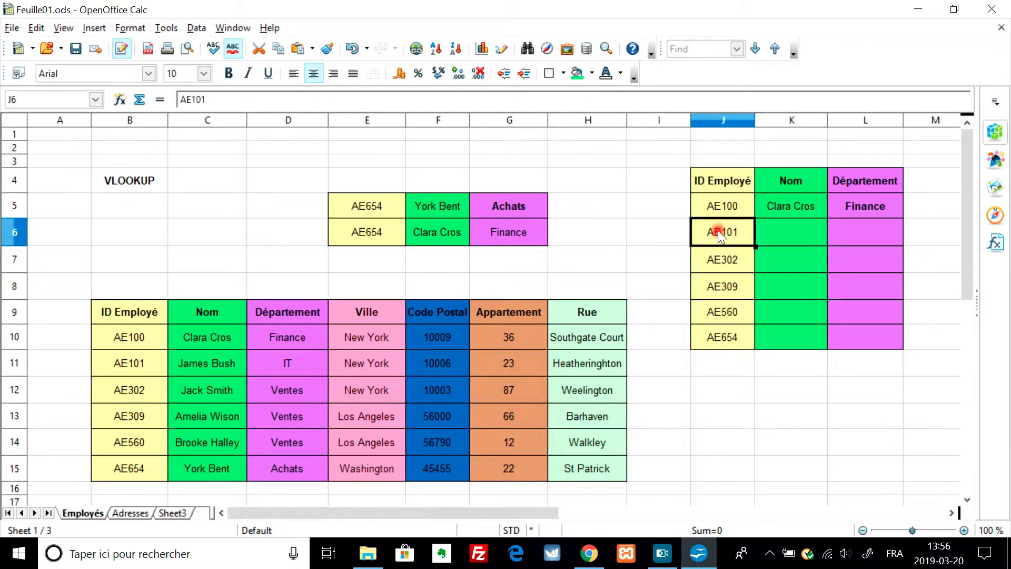
{"action": "left_click", "coordinate": [788, 231]}
{"action": "left_click", "coordinate": [791, 211]}
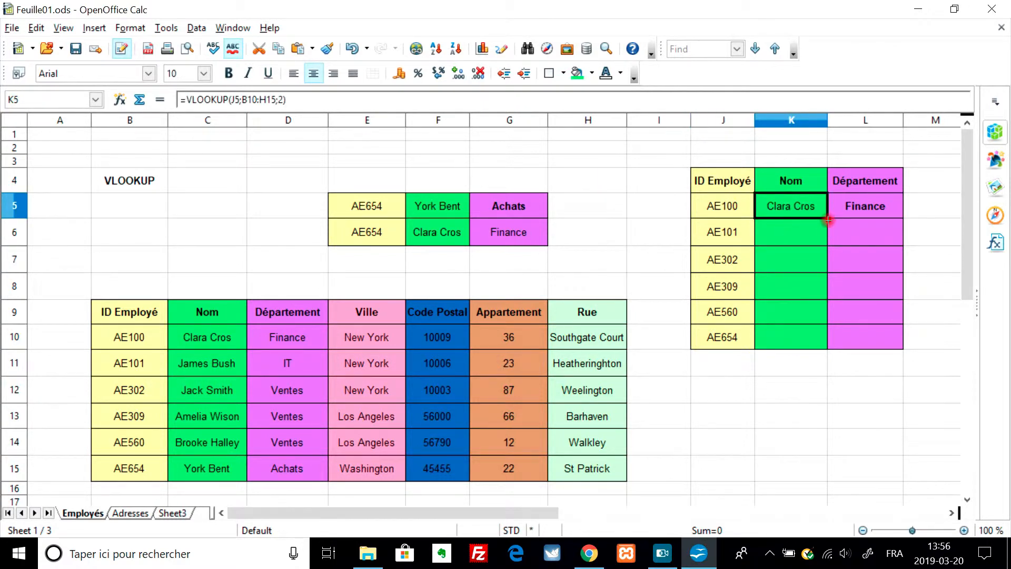
{"action": "left_click", "coordinate": [830, 247]}
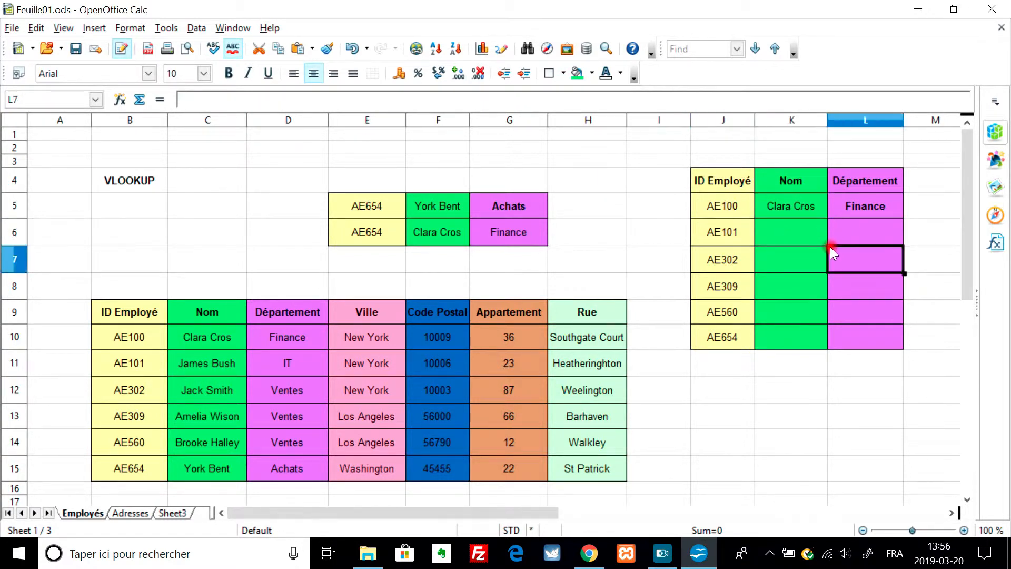
{"action": "left_click", "coordinate": [808, 204]}
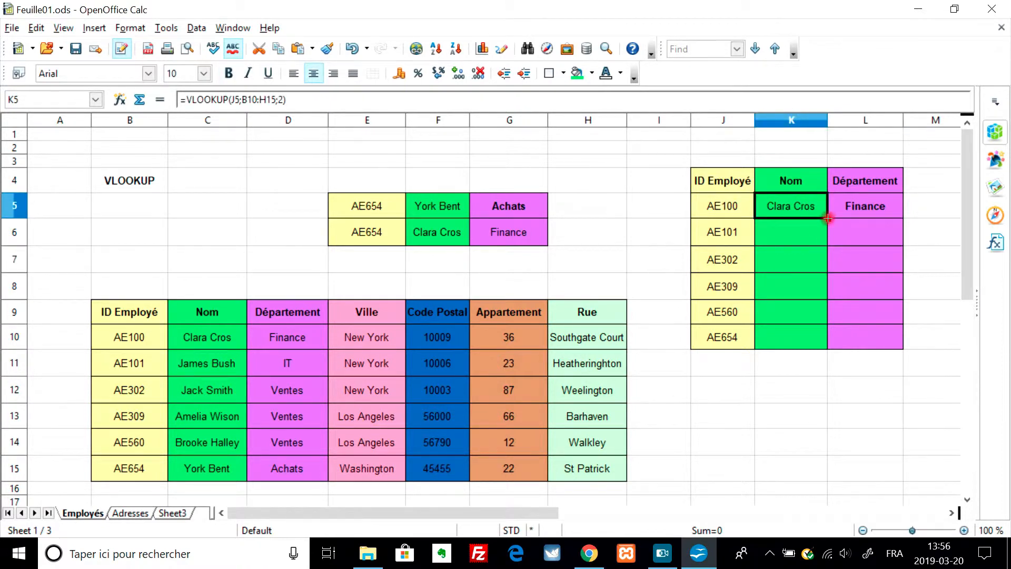
{"action": "left_click_drag", "start_coordinate": [828, 218], "coordinate": [829, 239]}
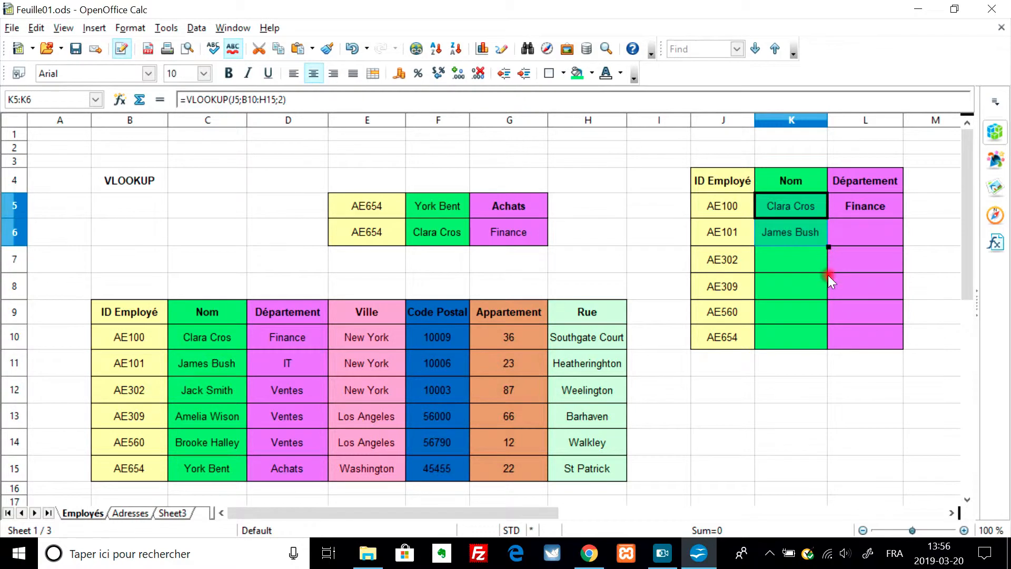
{"action": "left_click", "coordinate": [829, 291]}
{"action": "left_click", "coordinate": [804, 232]}
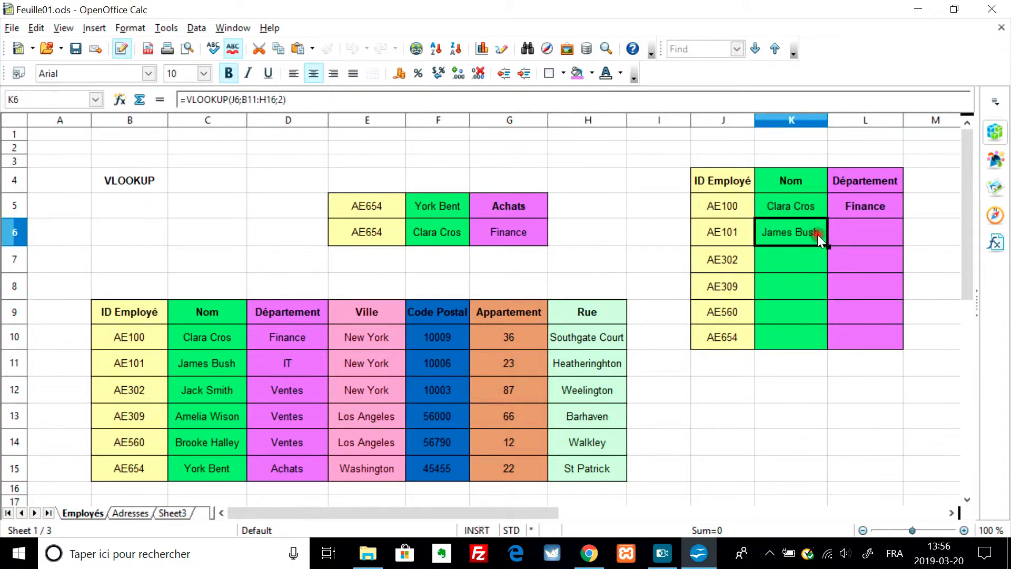
{"action": "left_click_drag", "start_coordinate": [828, 246], "coordinate": [828, 343]}
{"action": "left_click", "coordinate": [809, 383]}
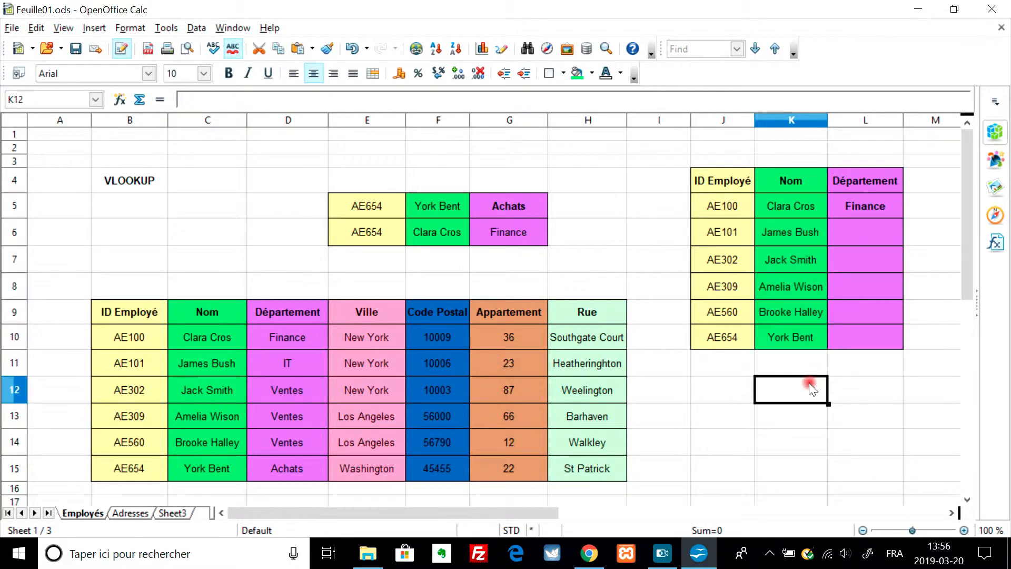
Fill the VLOOKUP formula from L5 down through L10 to complete the Département column.
{"action": "left_click", "coordinate": [872, 201]}
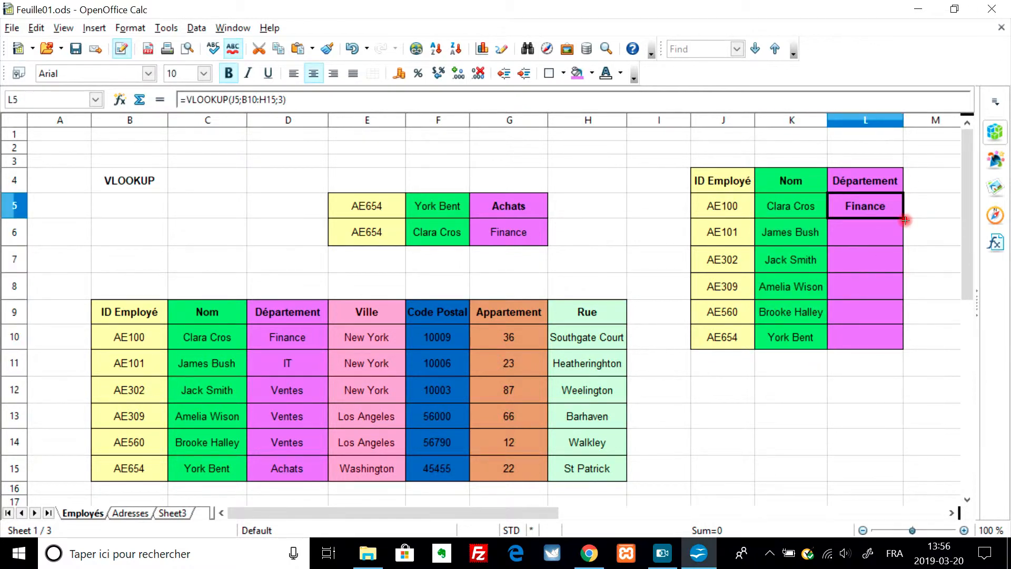
{"action": "left_click_drag", "start_coordinate": [905, 219], "coordinate": [906, 345]}
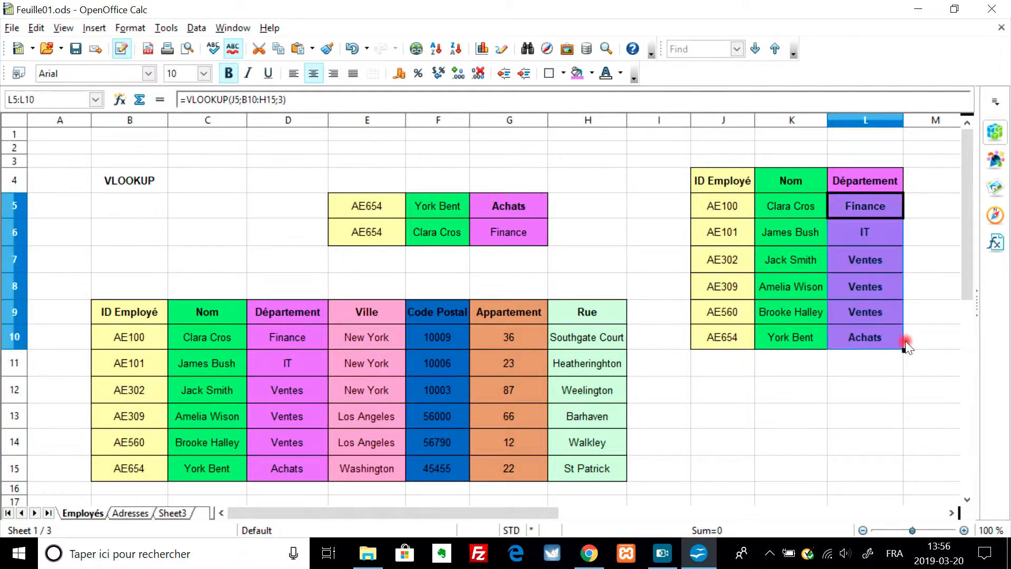
{"action": "left_click", "coordinate": [887, 372]}
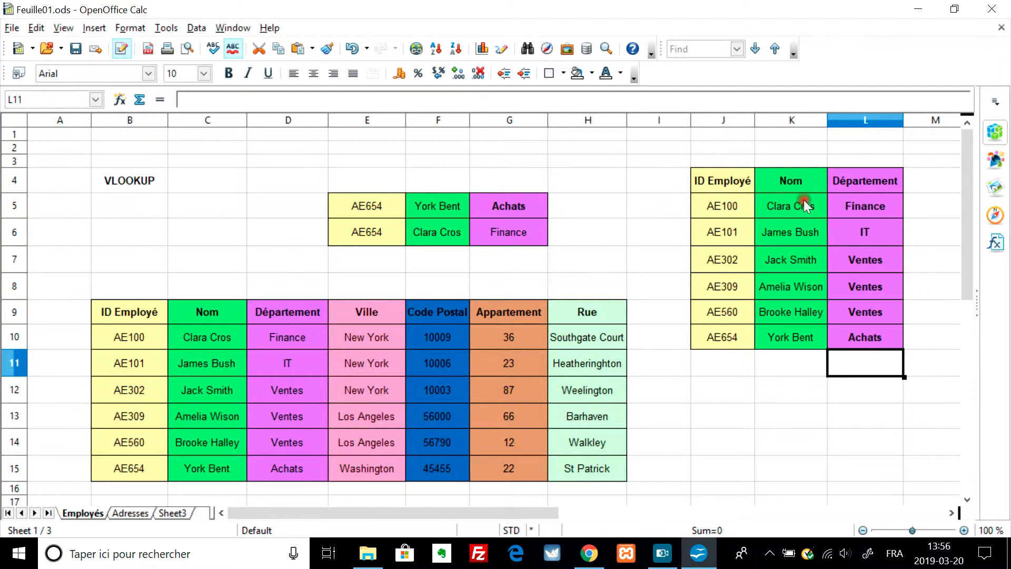
Compare the formulas in K5 and L5, and clear the contents of L5.
{"action": "left_click", "coordinate": [782, 205]}
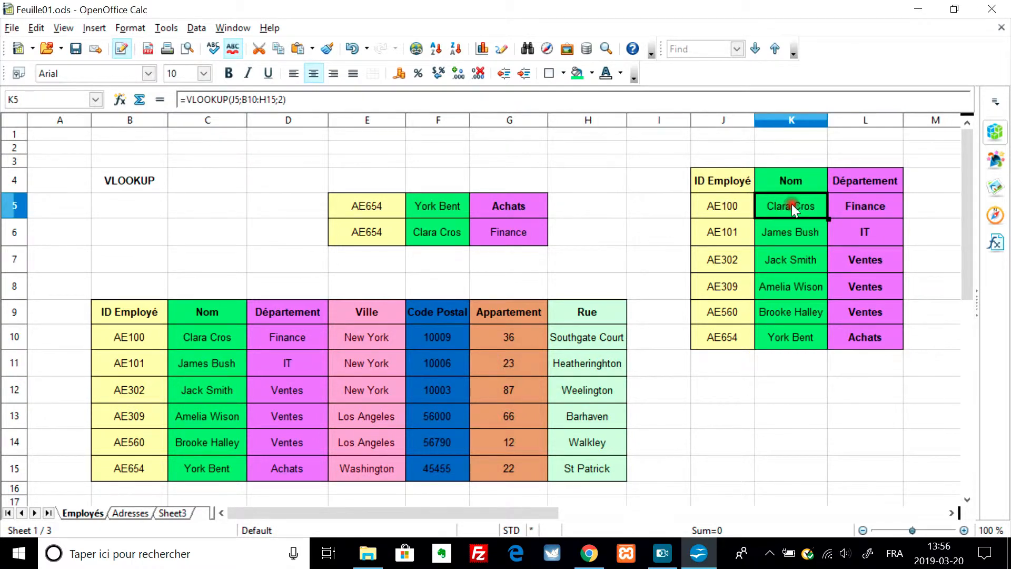
{"action": "left_click", "coordinate": [855, 207]}
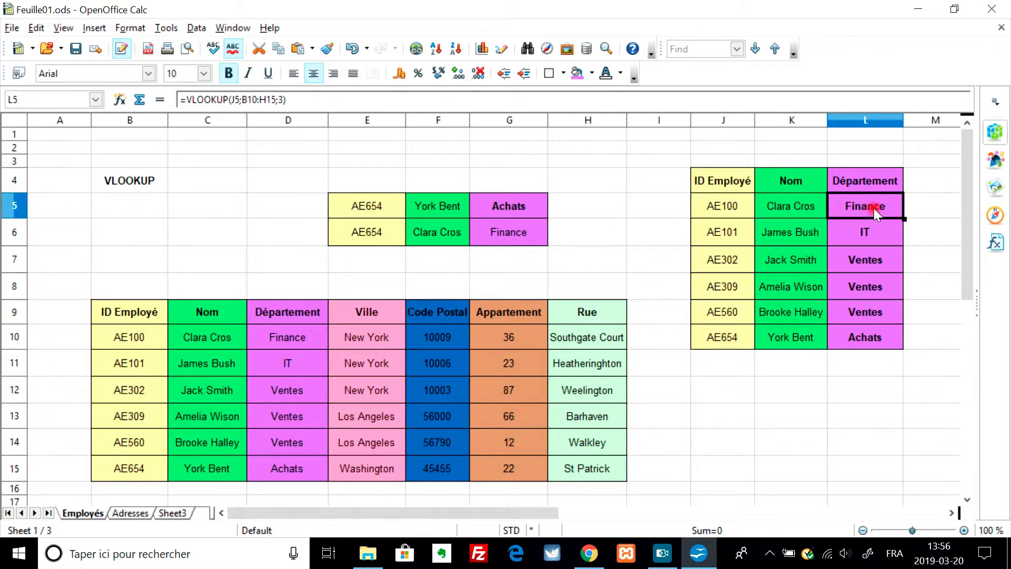
{"action": "left_click", "coordinate": [795, 202]}
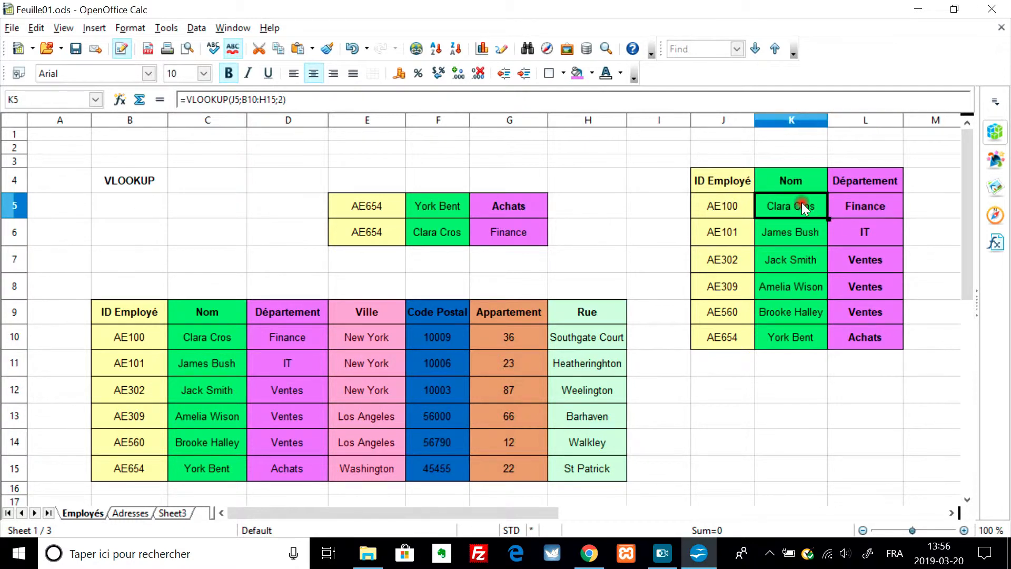
{"action": "left_click", "coordinate": [854, 204]}
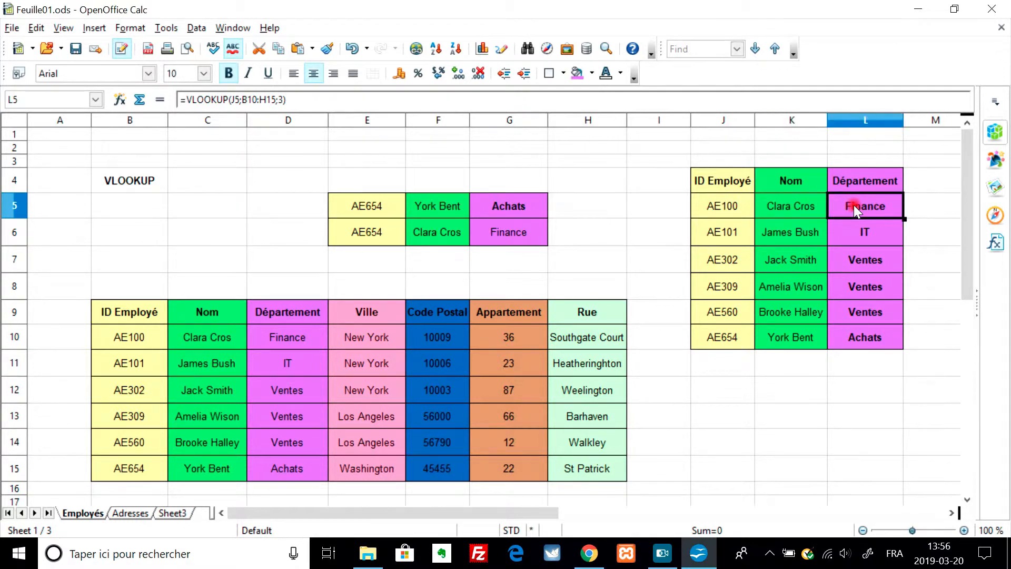
{"action": "key", "text": "BackSpace"}
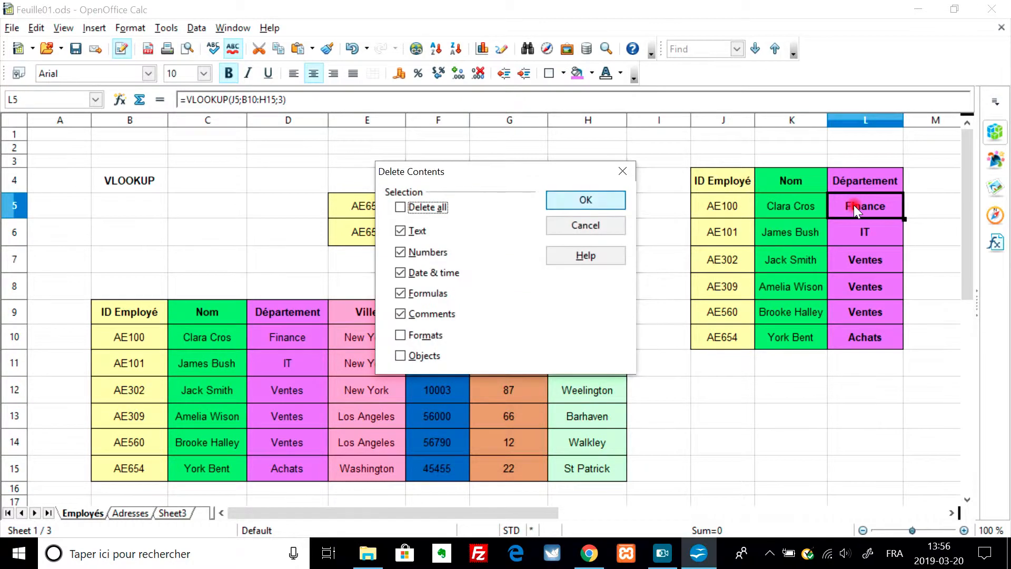
{"action": "key", "text": "Return"}
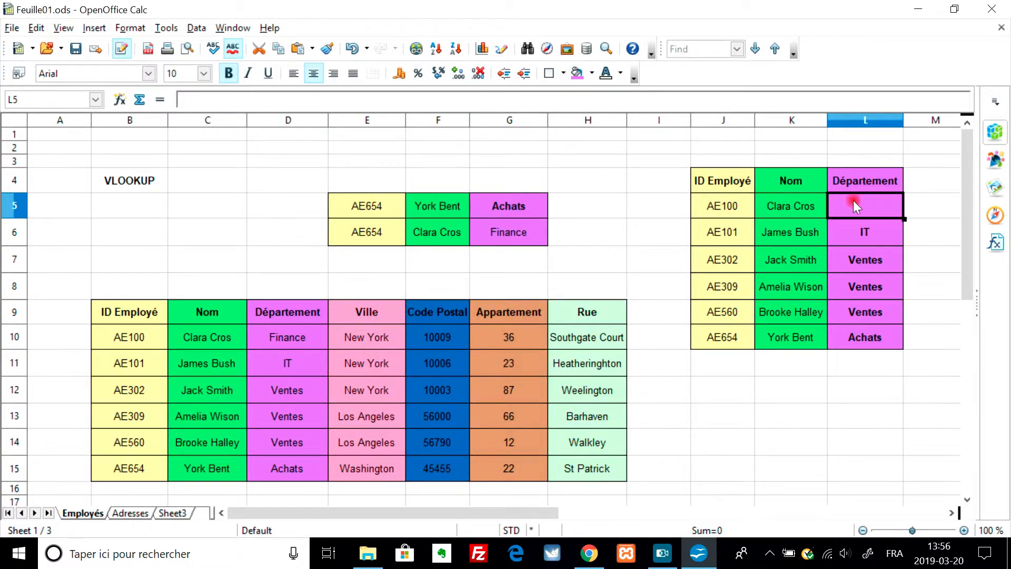
Fill the K5 formula across into L5 and compare the formulas of both cells.
{"action": "left_click", "coordinate": [789, 207]}
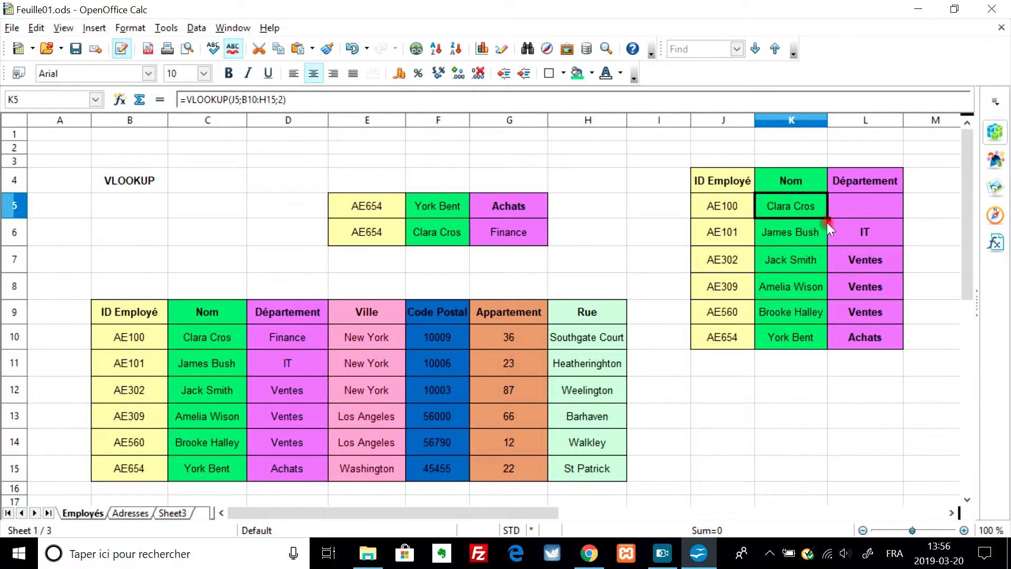
{"action": "left_click_drag", "start_coordinate": [828, 218], "coordinate": [894, 216]}
{"action": "left_click", "coordinate": [848, 229]}
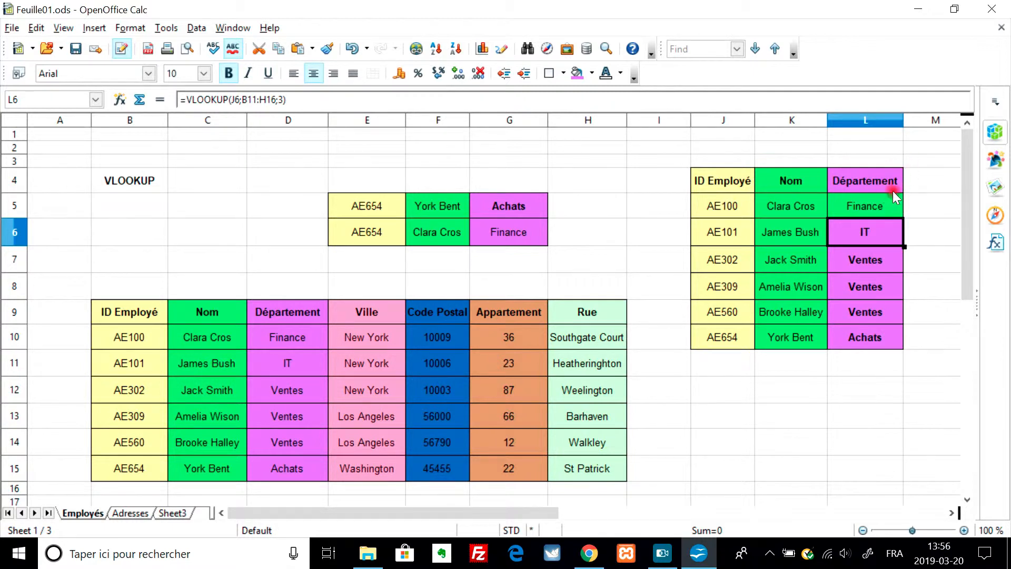
{"action": "left_click", "coordinate": [855, 210]}
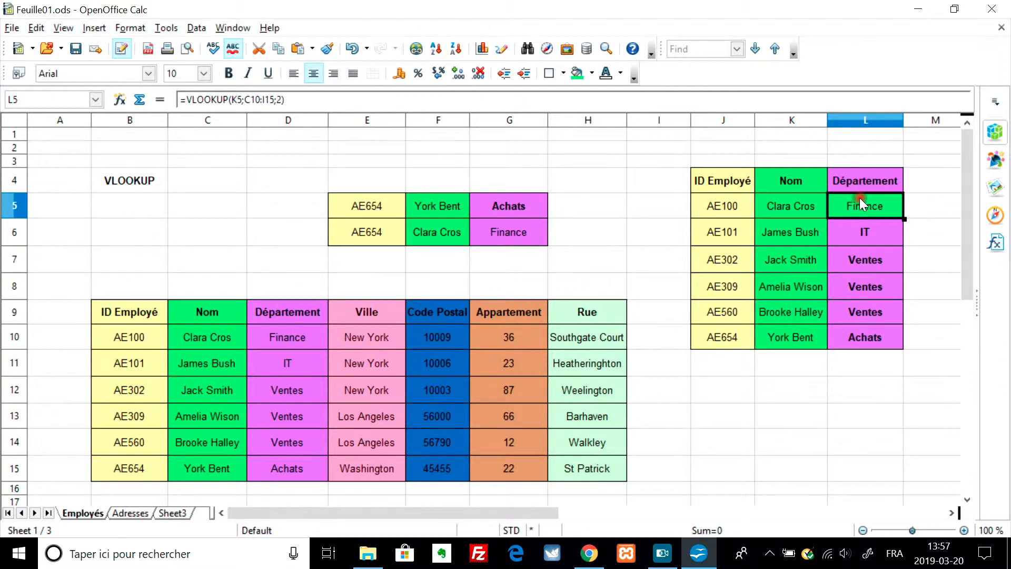
{"action": "left_click", "coordinate": [806, 204]}
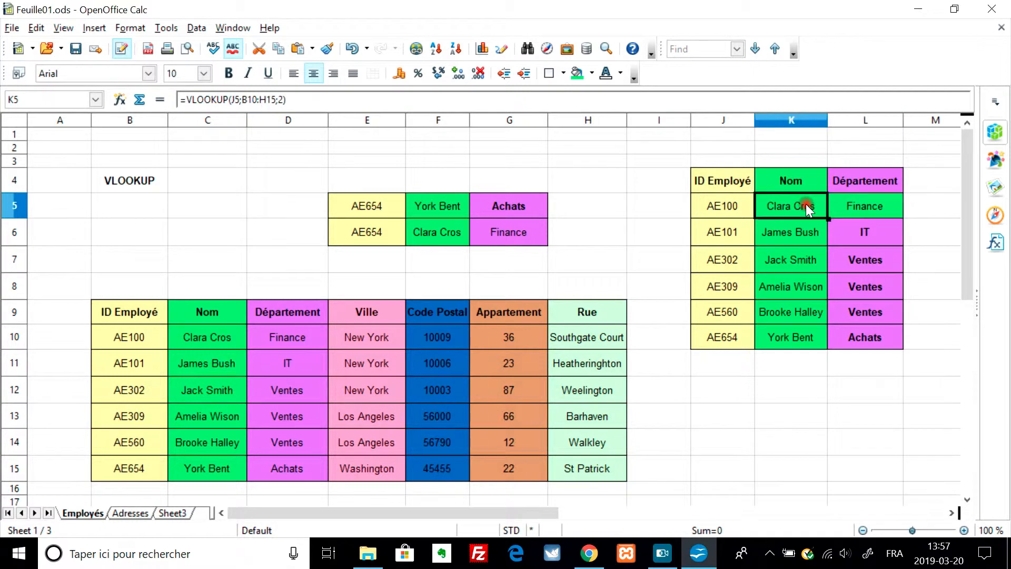
{"action": "left_click", "coordinate": [848, 207]}
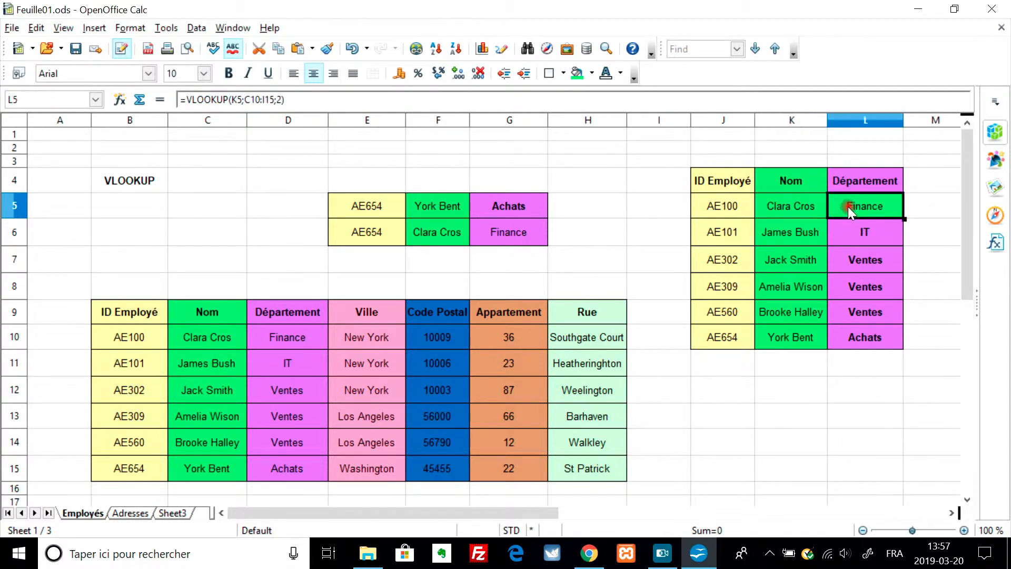
Try Paste Special on cell L5 with both Formulas and Formats selected.
{"action": "right_click", "coordinate": [848, 206]}
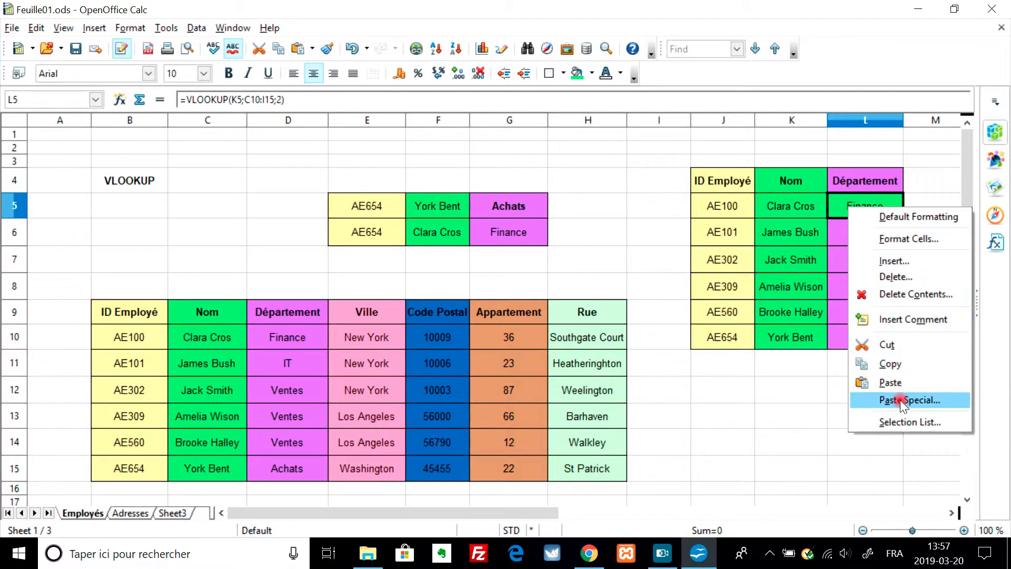
{"action": "left_click", "coordinate": [900, 403]}
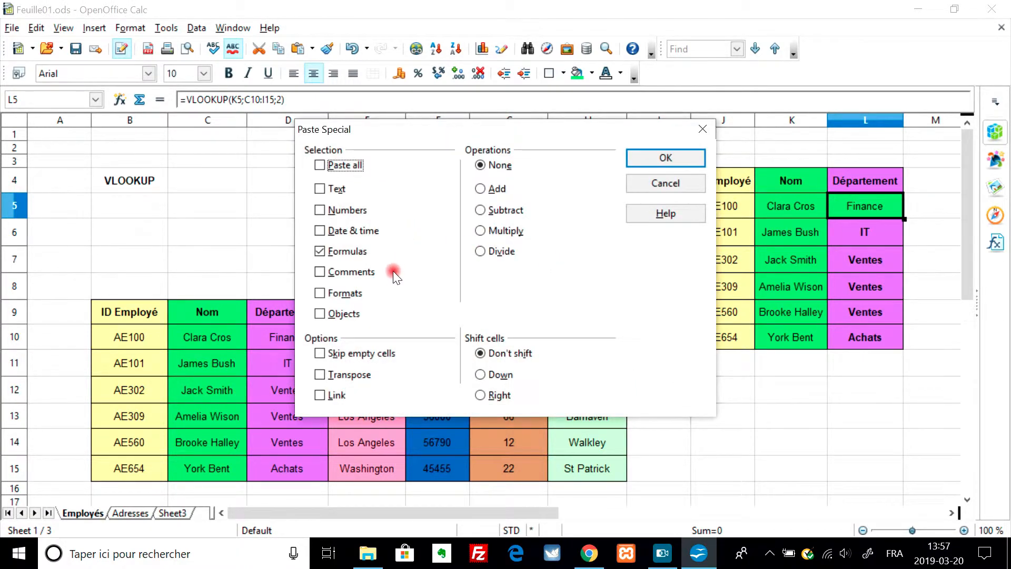
{"action": "left_click", "coordinate": [320, 293]}
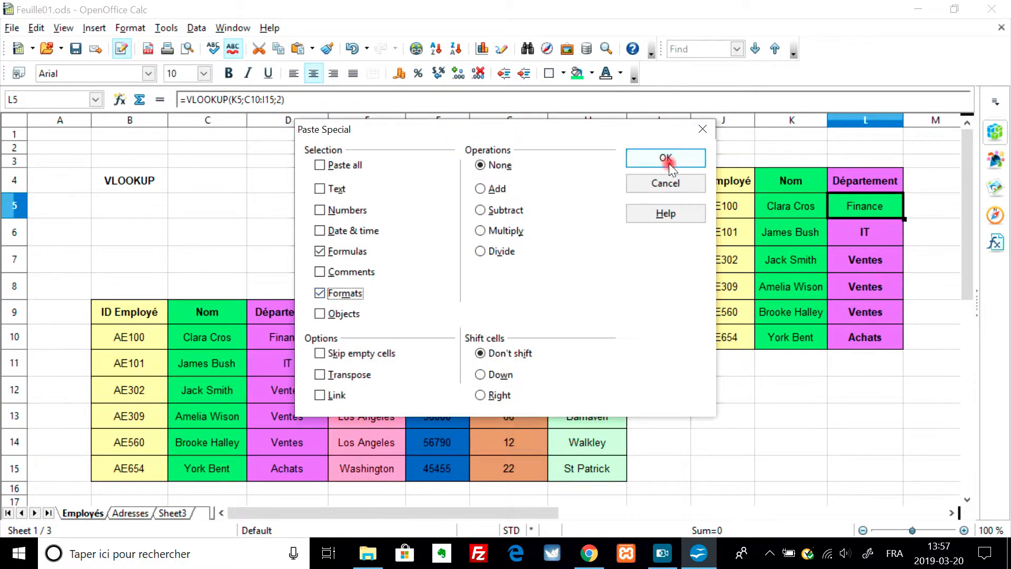
{"action": "left_click", "coordinate": [684, 163]}
{"action": "left_click", "coordinate": [786, 410]}
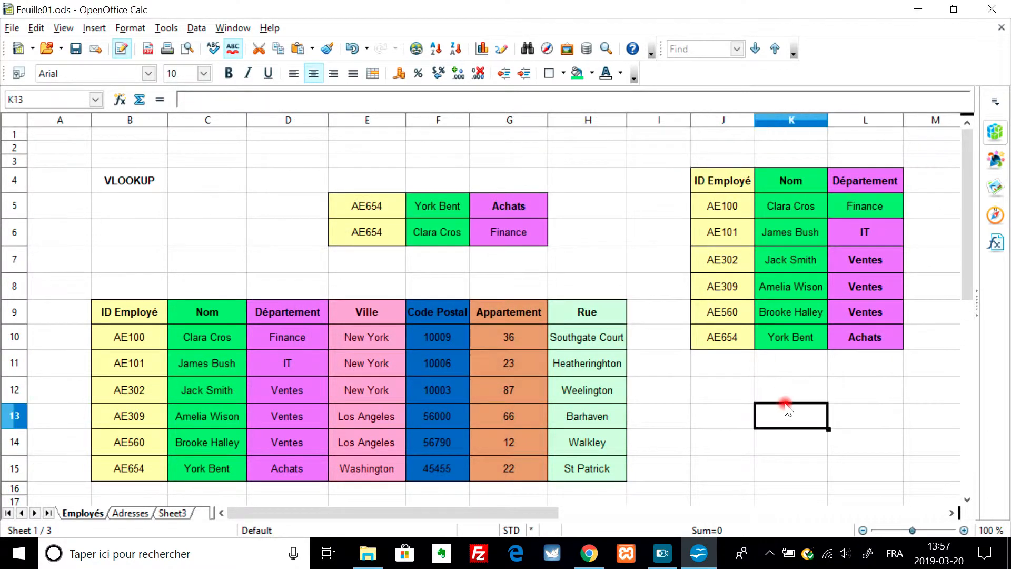
Apply the Département header's formatting to L5 using Paste Special with only Formats selected.
{"action": "left_click", "coordinate": [854, 206]}
{"action": "right_click", "coordinate": [854, 204]}
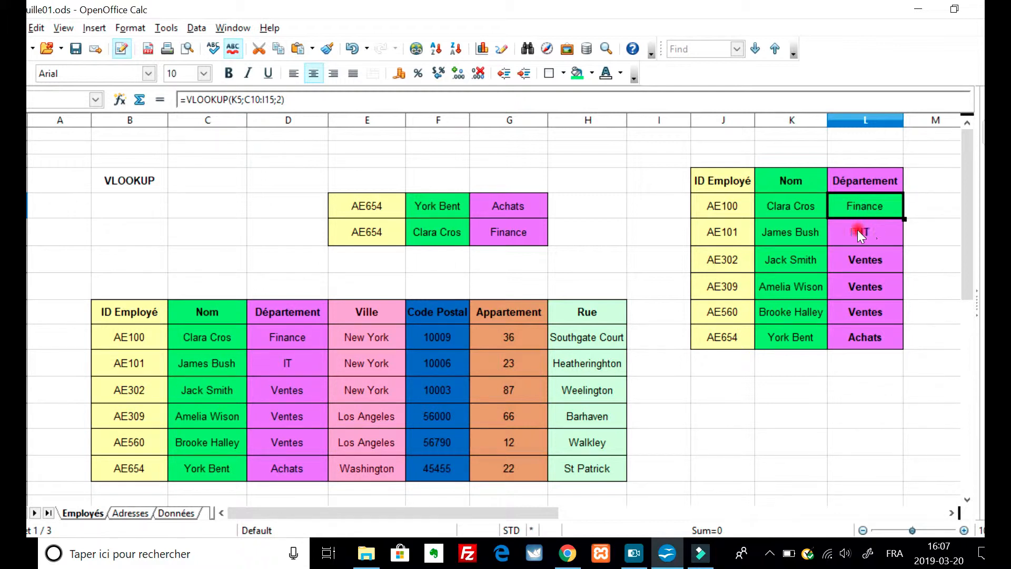
{"action": "left_click", "coordinate": [874, 178]}
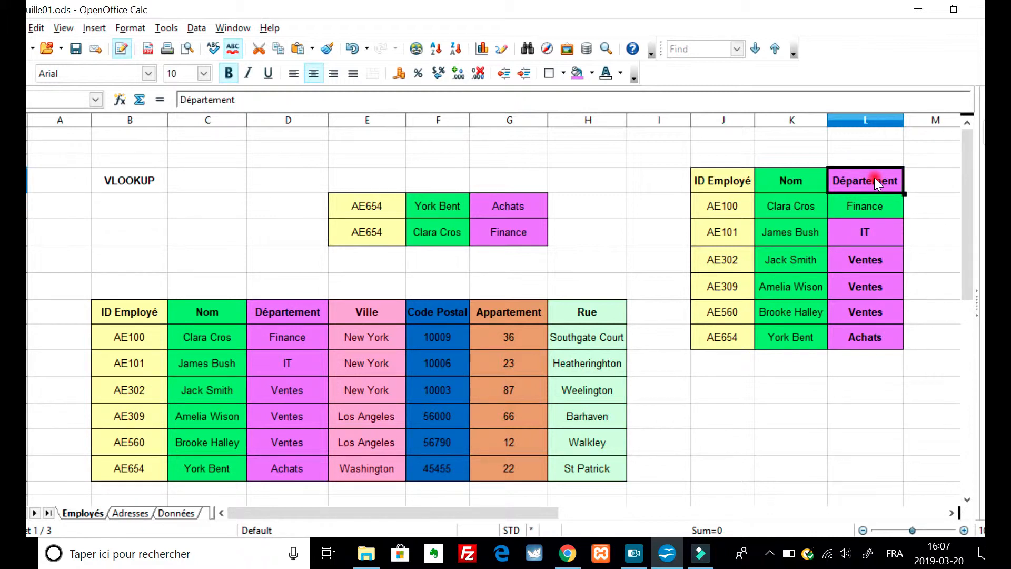
{"action": "right_click", "coordinate": [854, 203]}
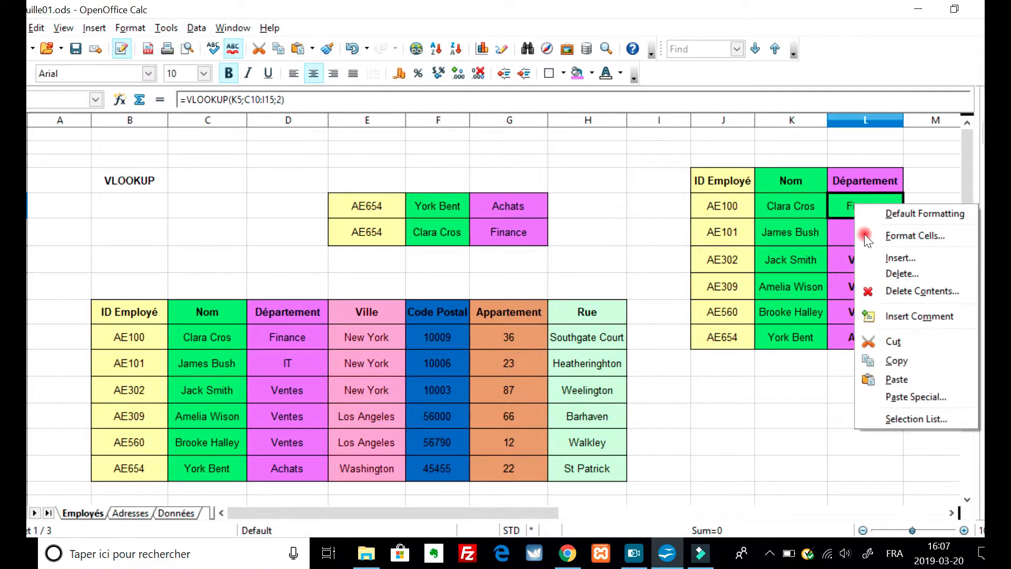
{"action": "left_click", "coordinate": [919, 396]}
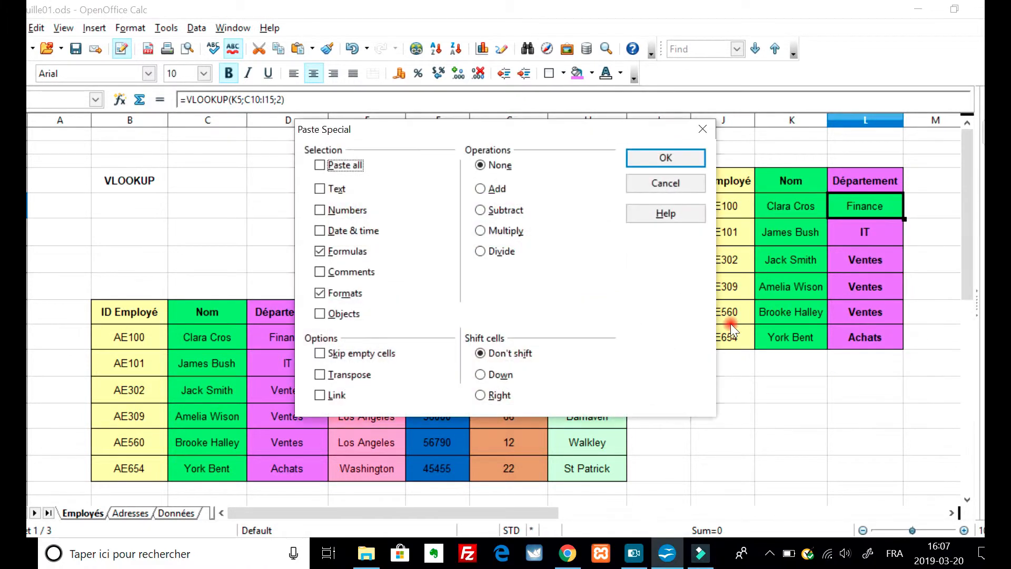
{"action": "left_click", "coordinate": [320, 252]}
{"action": "left_click", "coordinate": [665, 158]}
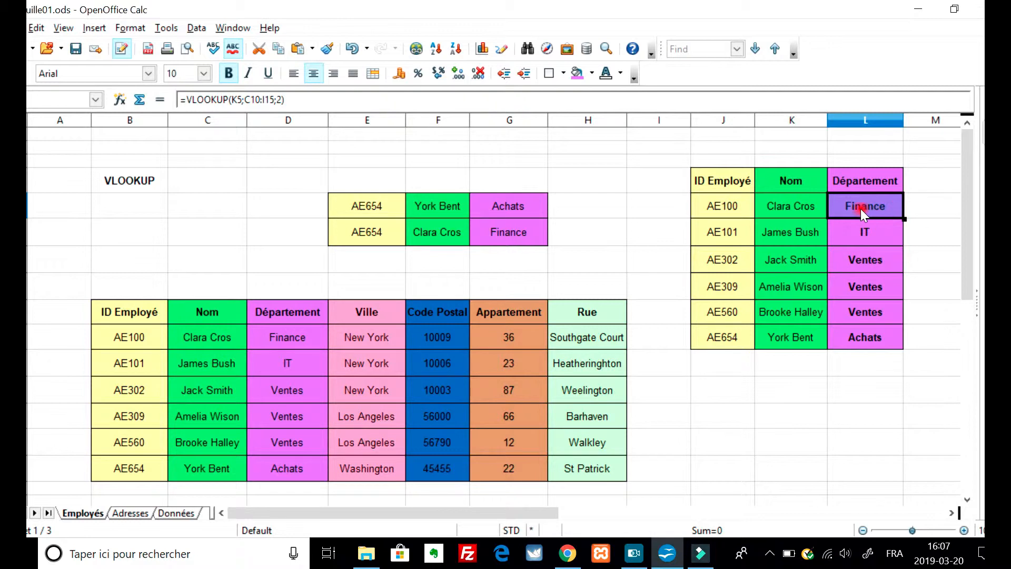
Copy the formula cell K5 and clear the contents of L5 without deleting its formats.
{"action": "left_click", "coordinate": [801, 203]}
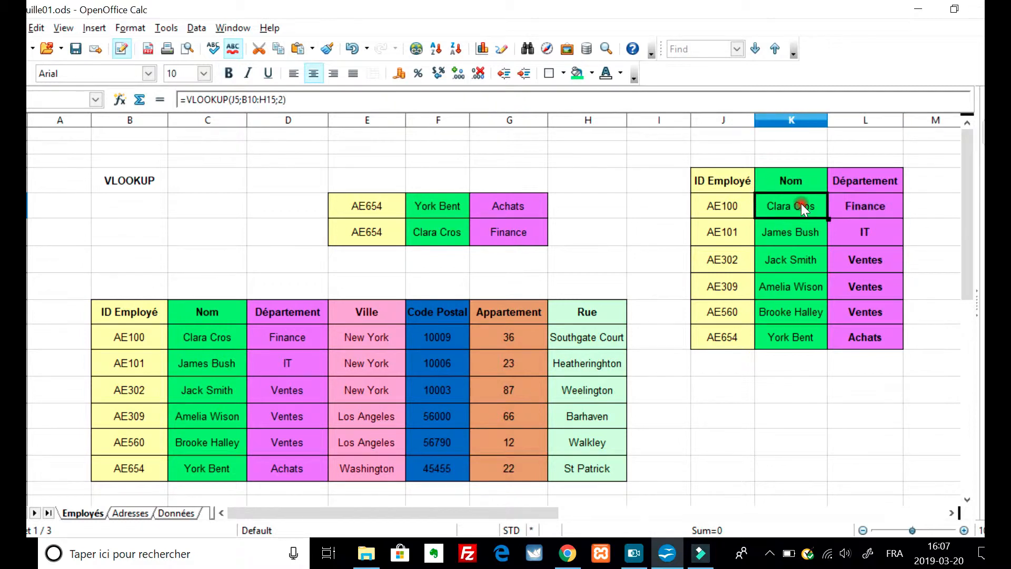
{"action": "right_click", "coordinate": [801, 203]}
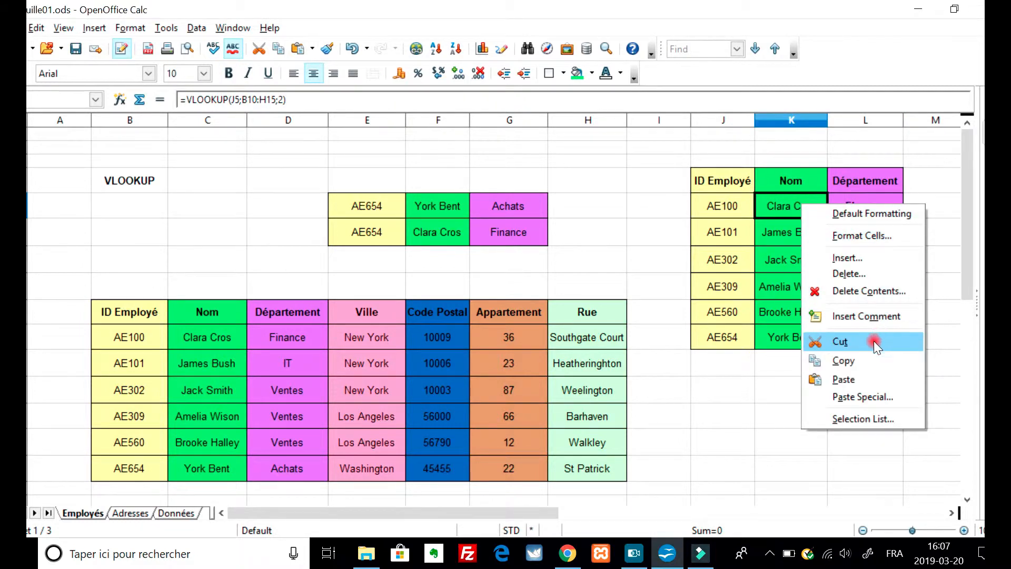
{"action": "left_click", "coordinate": [868, 359]}
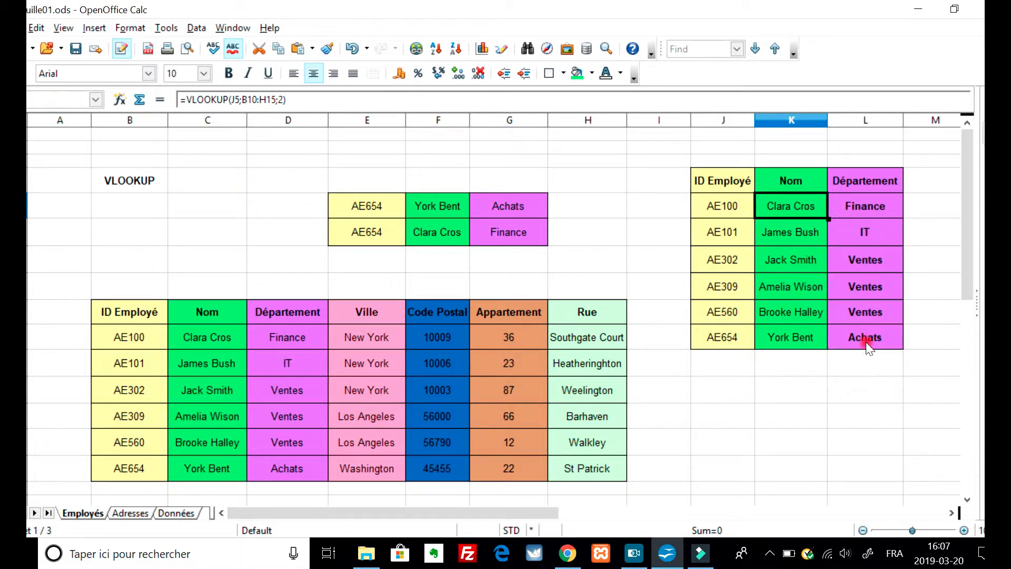
{"action": "left_click", "coordinate": [856, 197]}
{"action": "right_click", "coordinate": [856, 198]}
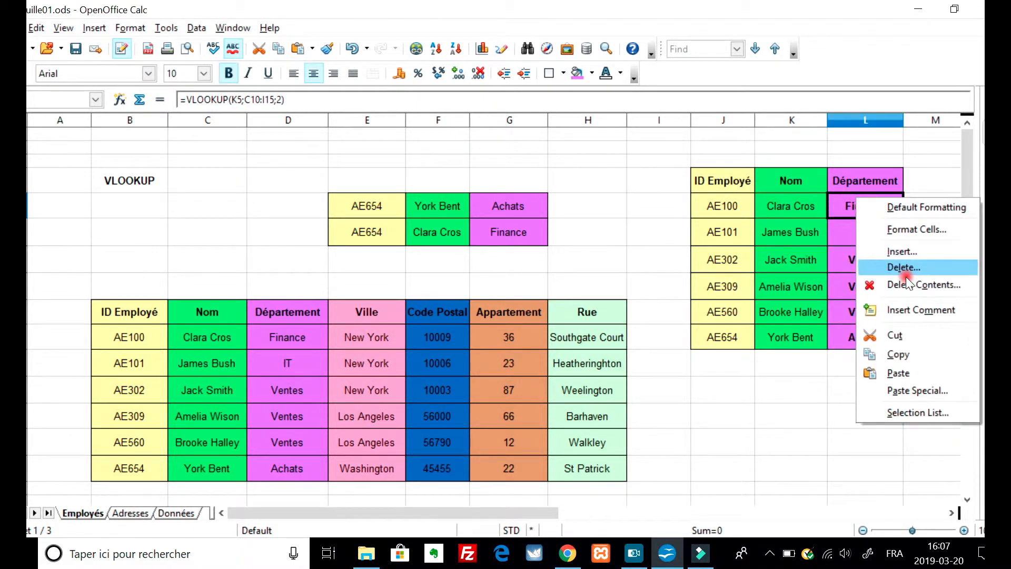
{"action": "left_click", "coordinate": [928, 362]}
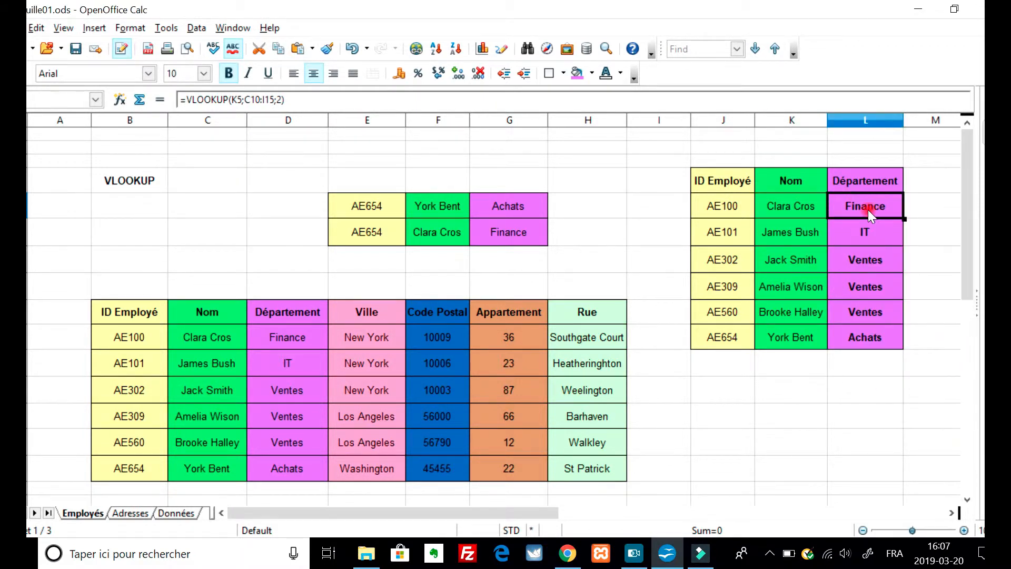
{"action": "key", "text": "BackSpace"}
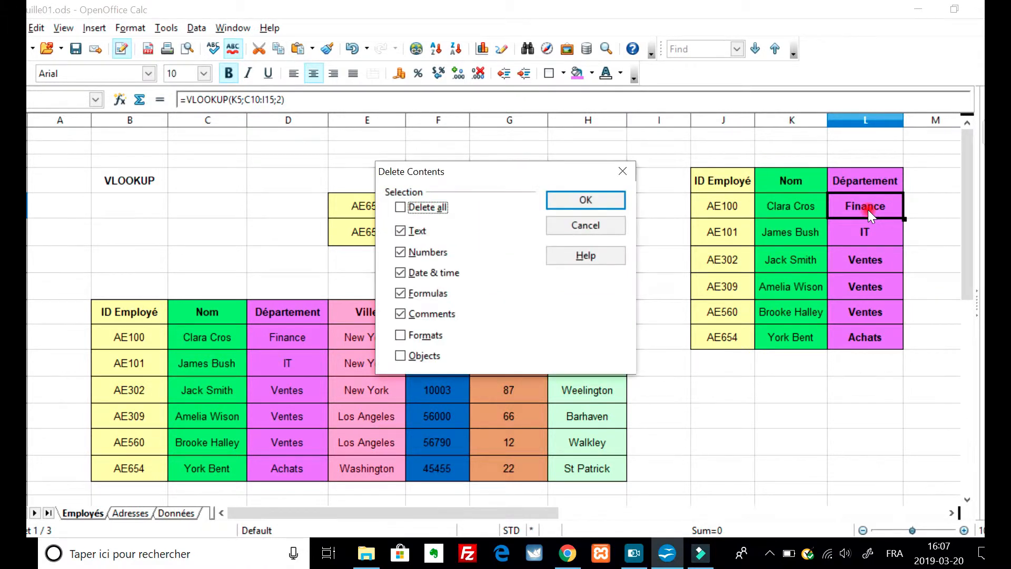
{"action": "key", "text": "Return"}
Paste the copied formula into L5 using Paste Special with only Formulas selected.
{"action": "right_click", "coordinate": [857, 210]}
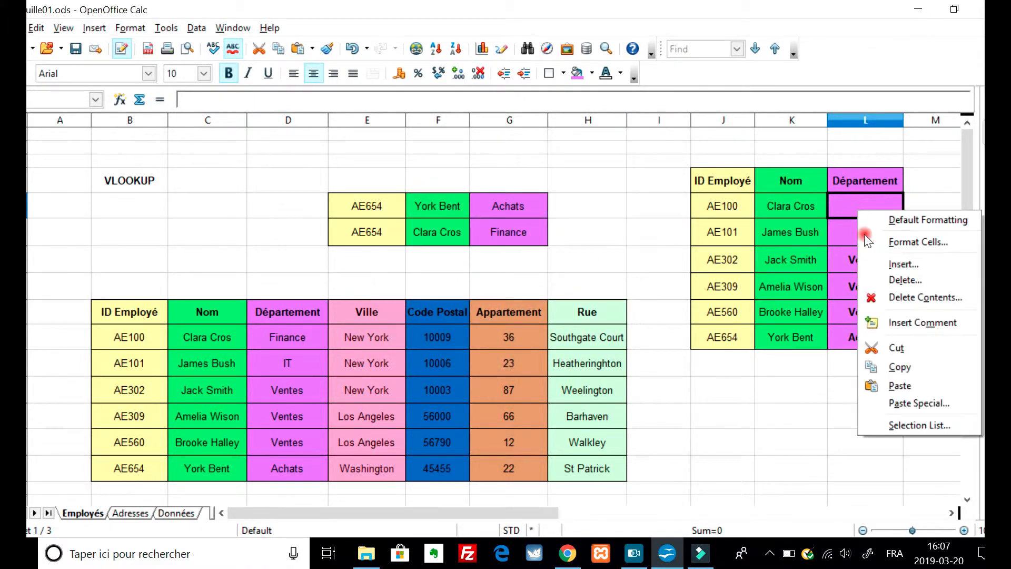
{"action": "left_click", "coordinate": [919, 404]}
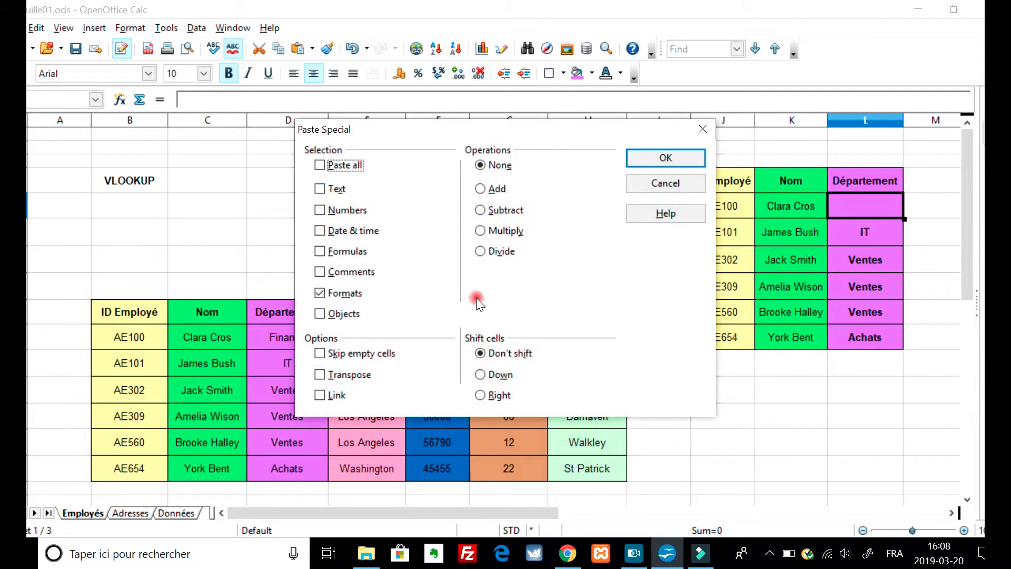
{"action": "left_click", "coordinate": [321, 292]}
{"action": "left_click", "coordinate": [320, 251]}
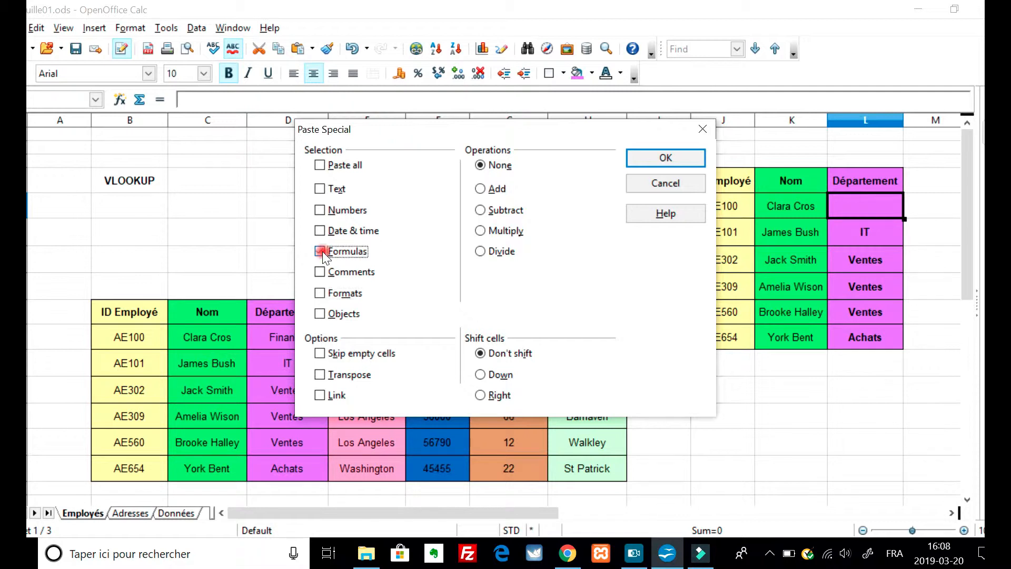
{"action": "left_click", "coordinate": [693, 152]}
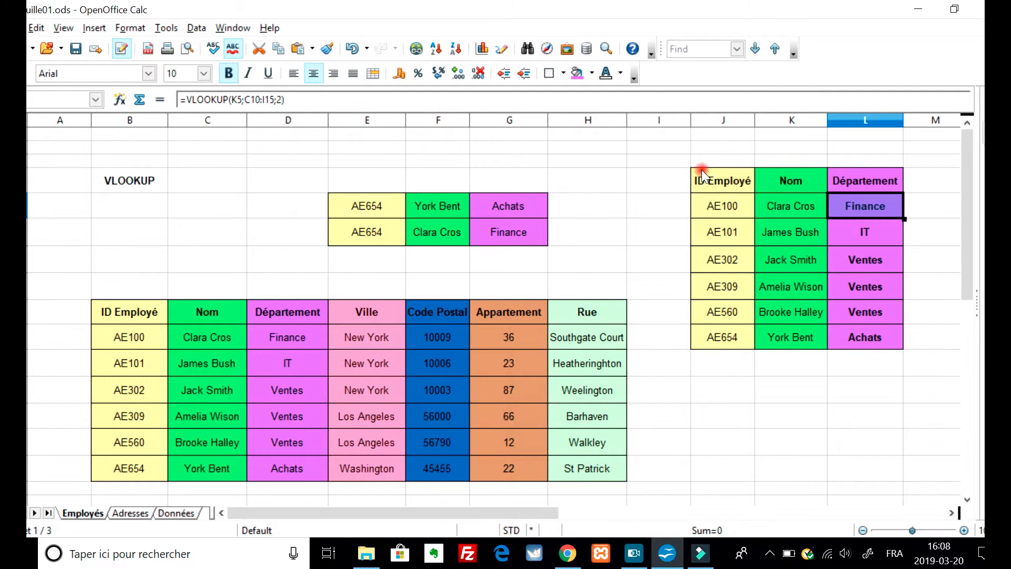
{"action": "left_click", "coordinate": [819, 387]}
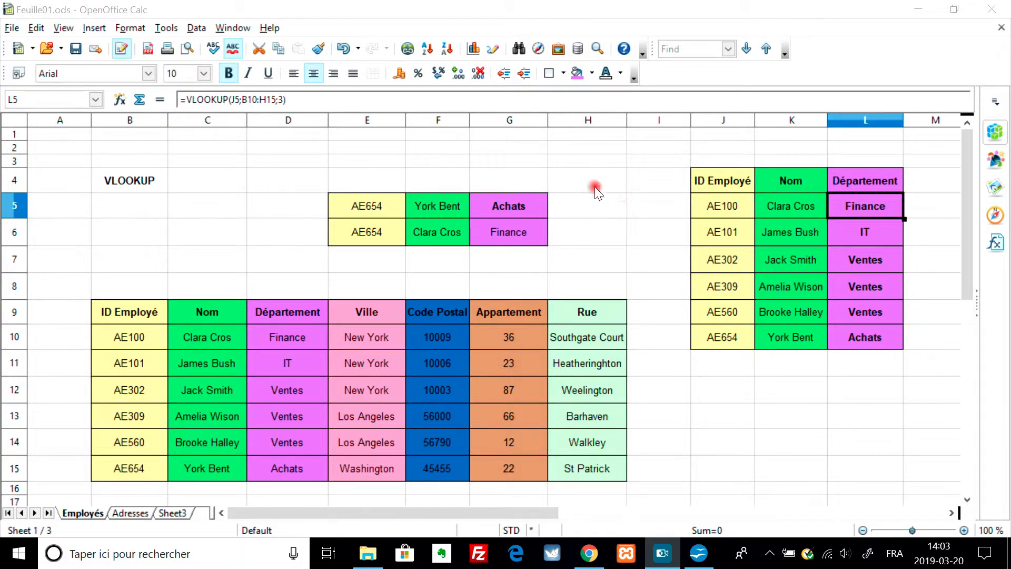
Try adding the optional sort order argument to the VLOOKUP formula in L5.
{"action": "left_click", "coordinate": [283, 100]}
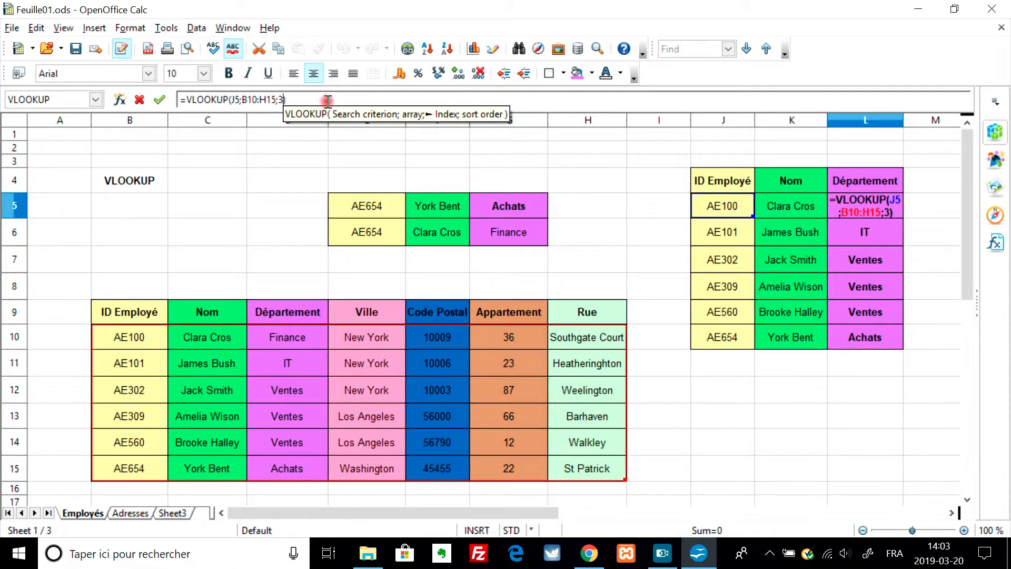
{"action": "type", "text": ";"}
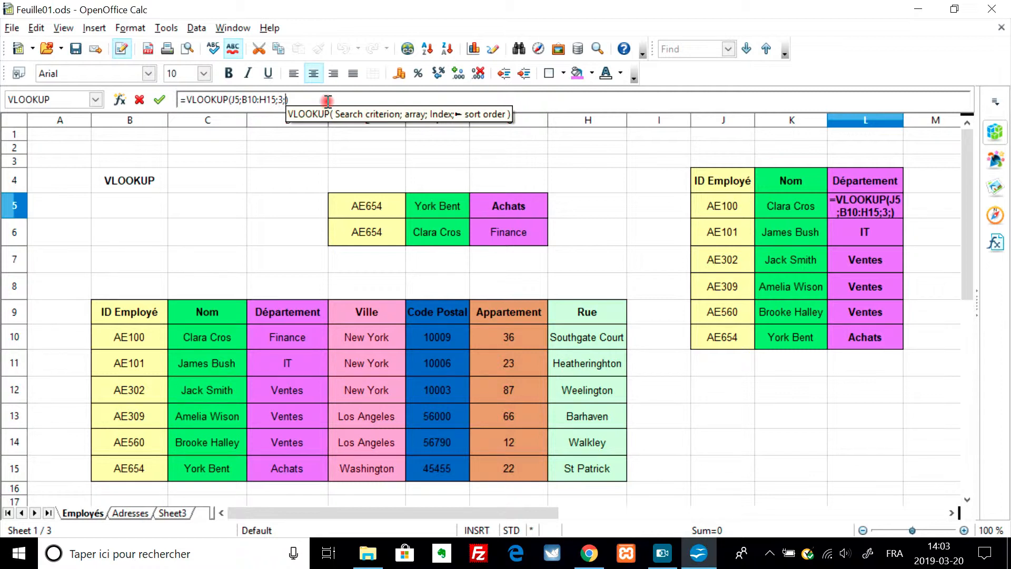
{"action": "key", "text": "BackSpace"}
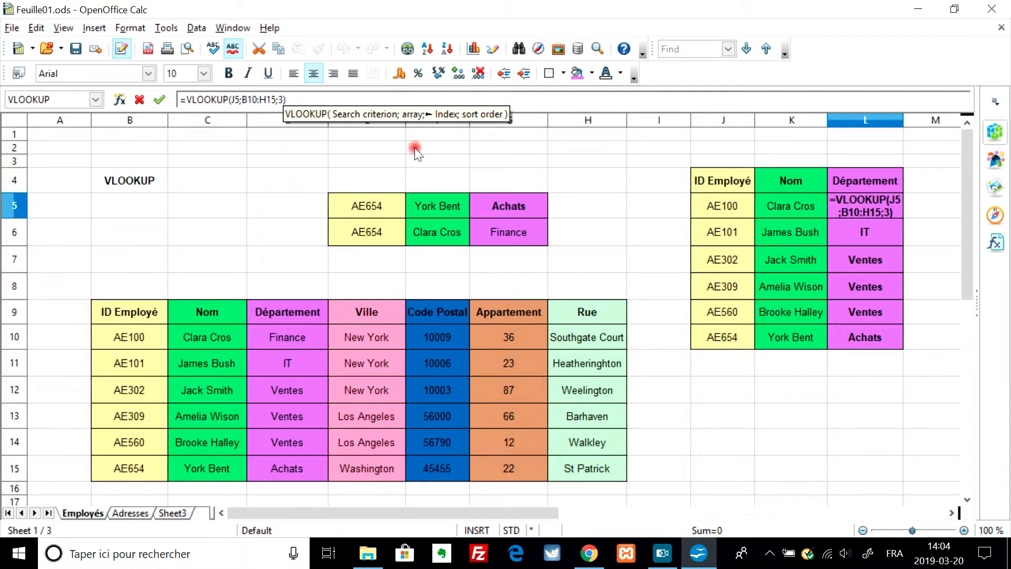
{"action": "left_click", "coordinate": [381, 161]}
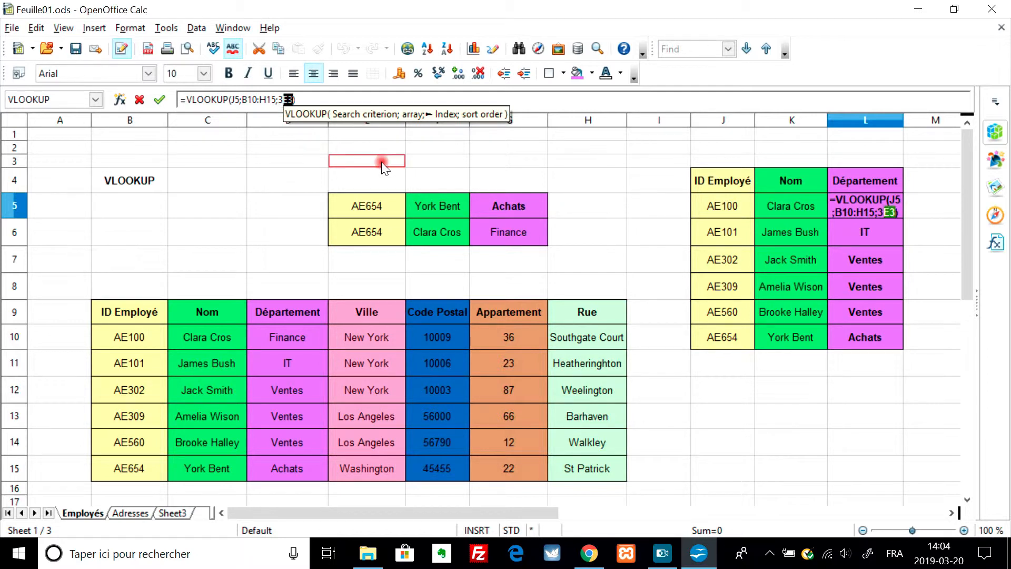
{"action": "left_click", "coordinate": [496, 554]}
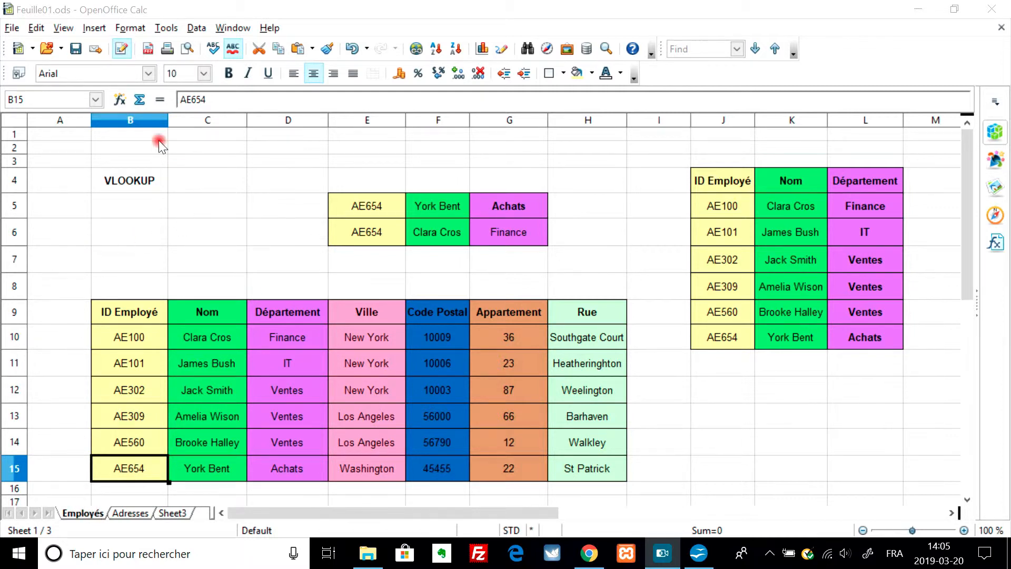
Compare the employee table on the Employés sheet with the table to fill on the Adresses sheet.
{"action": "left_click", "coordinate": [82, 514]}
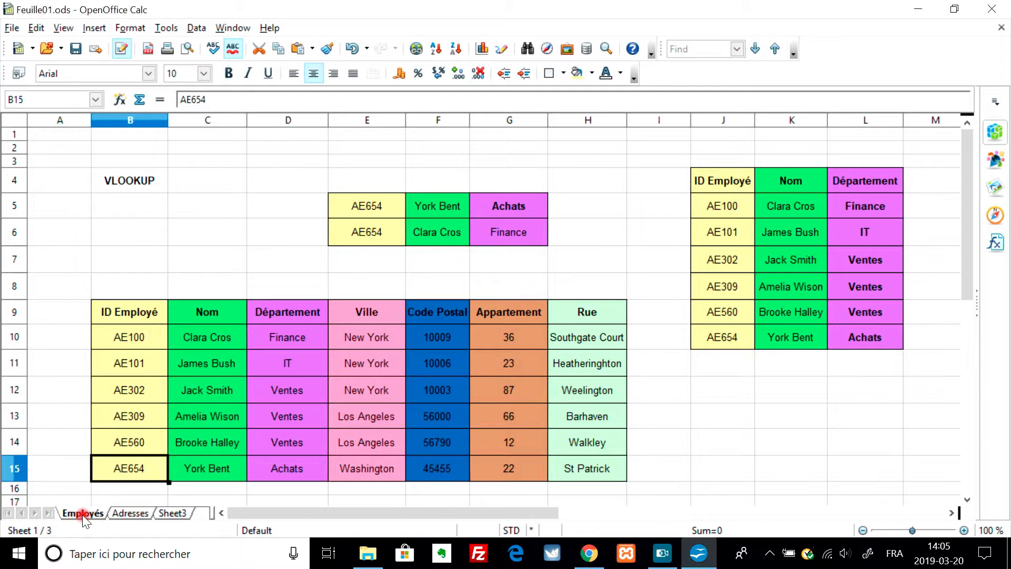
{"action": "left_click", "coordinate": [134, 512]}
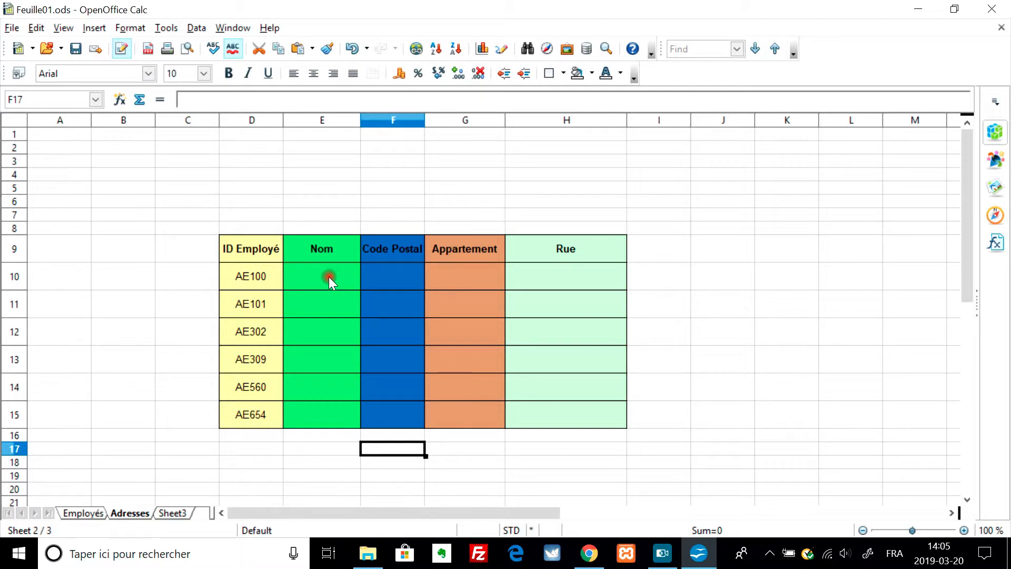
{"action": "left_click", "coordinate": [80, 513]}
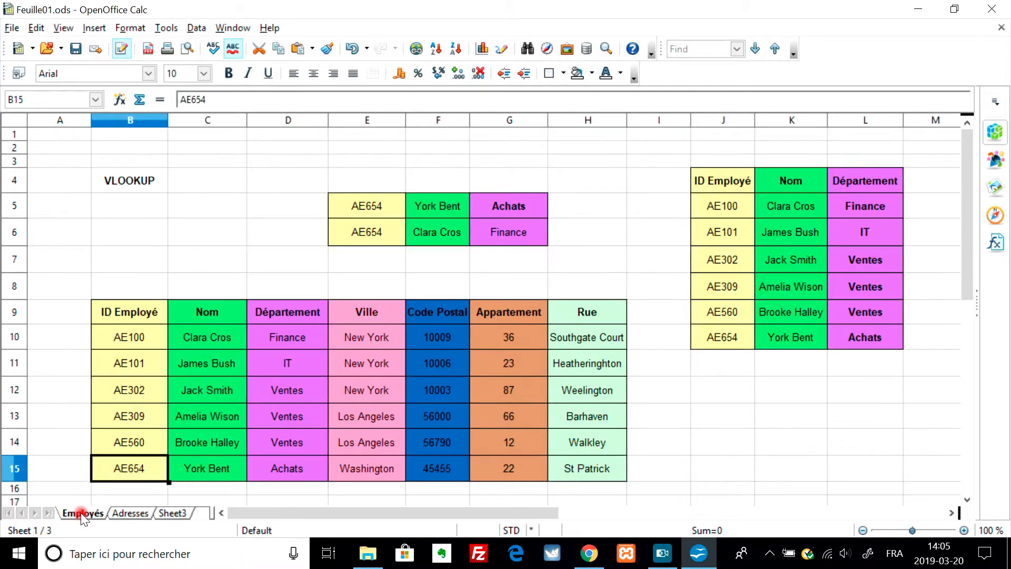
{"action": "left_click", "coordinate": [129, 513]}
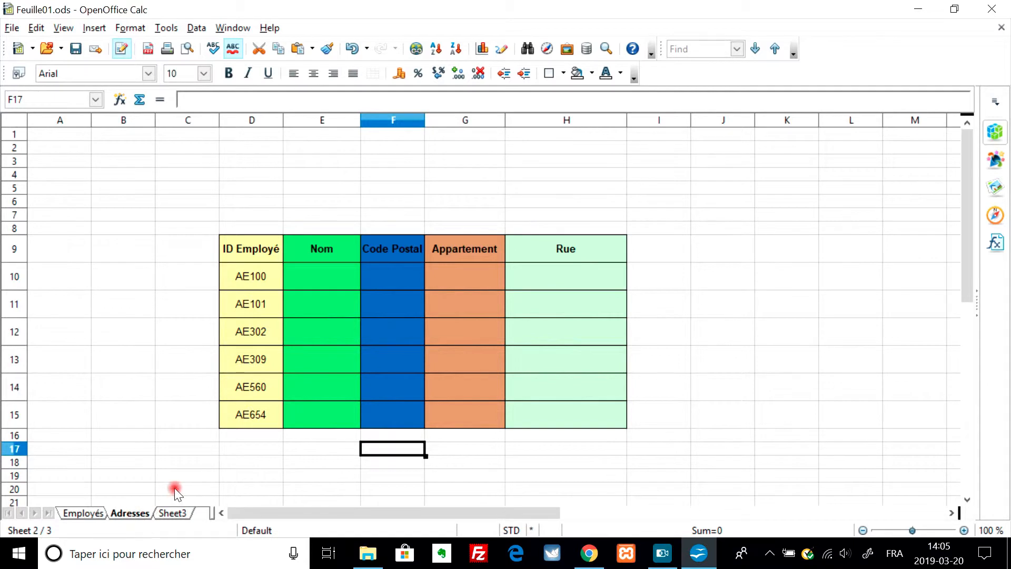
{"action": "left_click", "coordinate": [79, 513]}
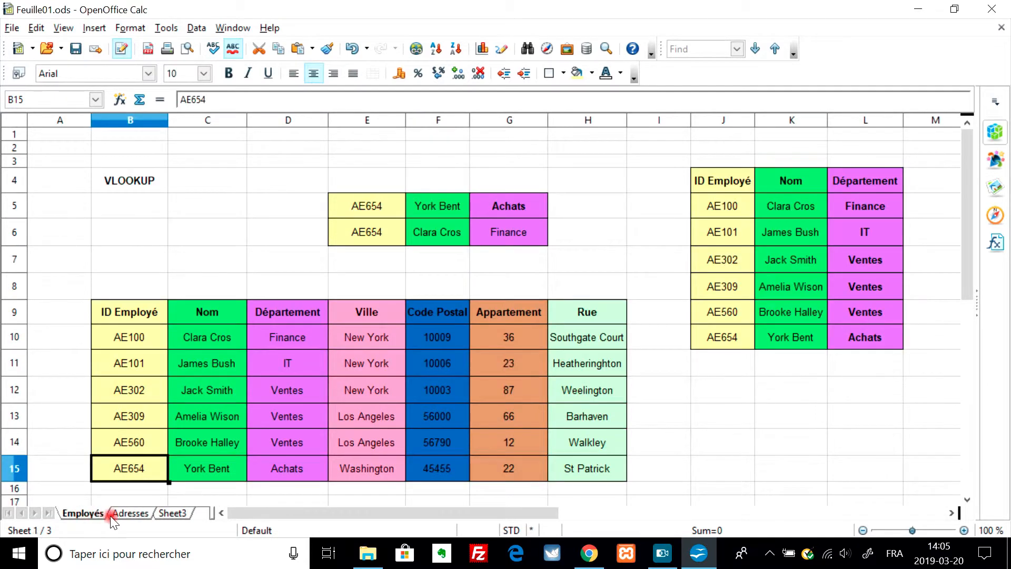
On the Adresses sheet, start a VLOOKUP formula in E10 with D10 as the search criterion.
{"action": "left_click", "coordinate": [139, 513]}
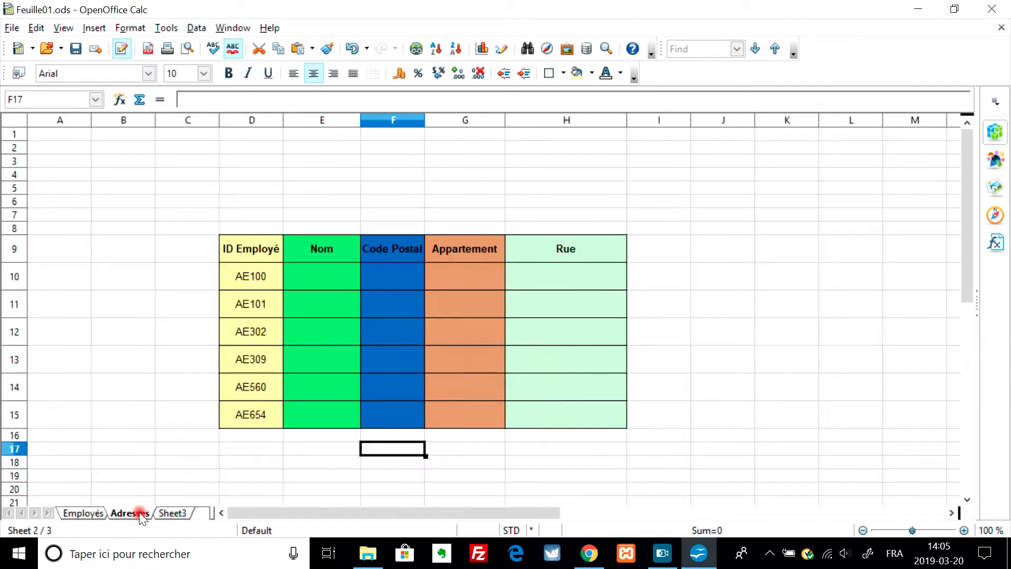
{"action": "left_click", "coordinate": [327, 273]}
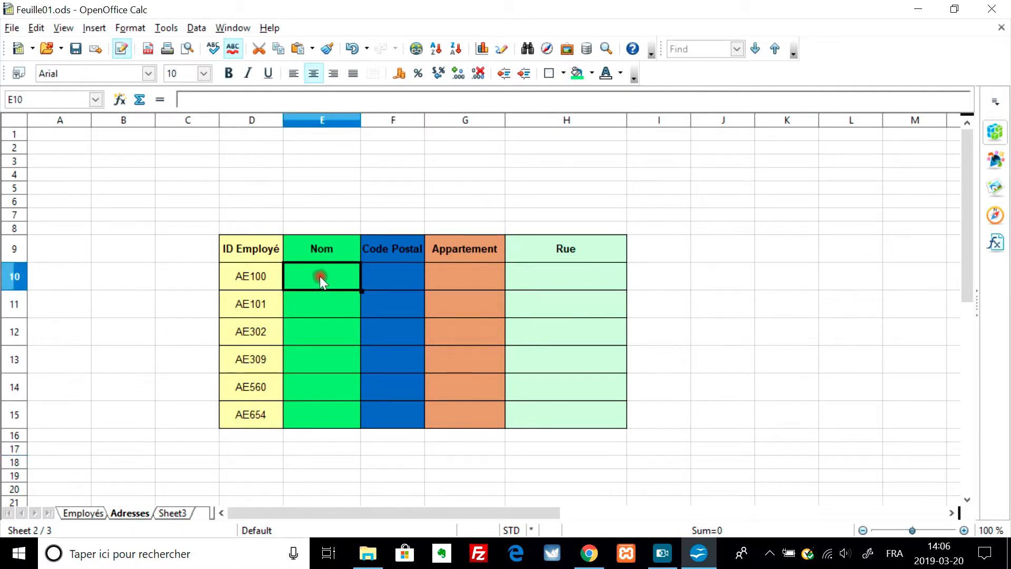
{"action": "type", "text": "=vl"}
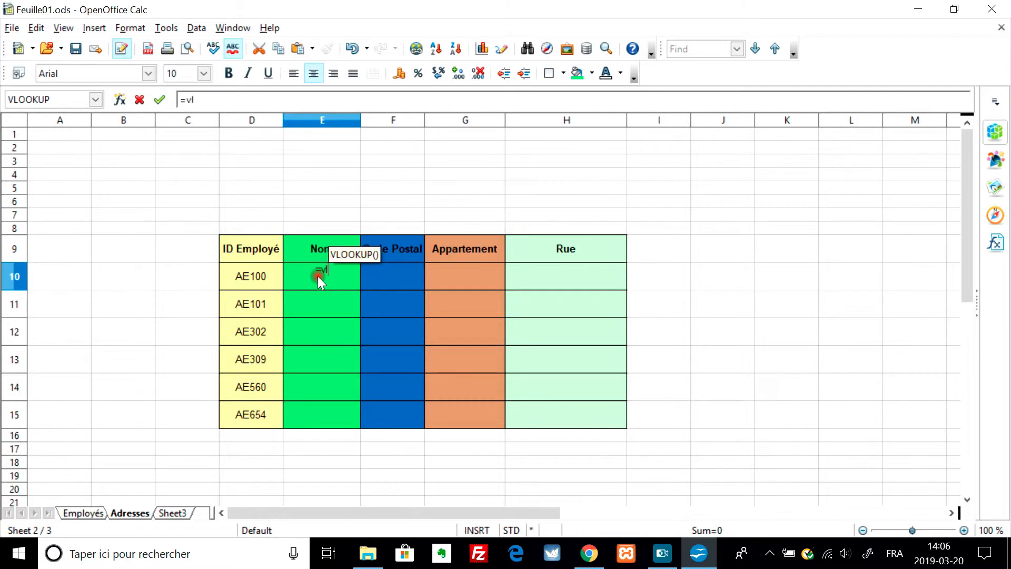
{"action": "key", "text": "Return"}
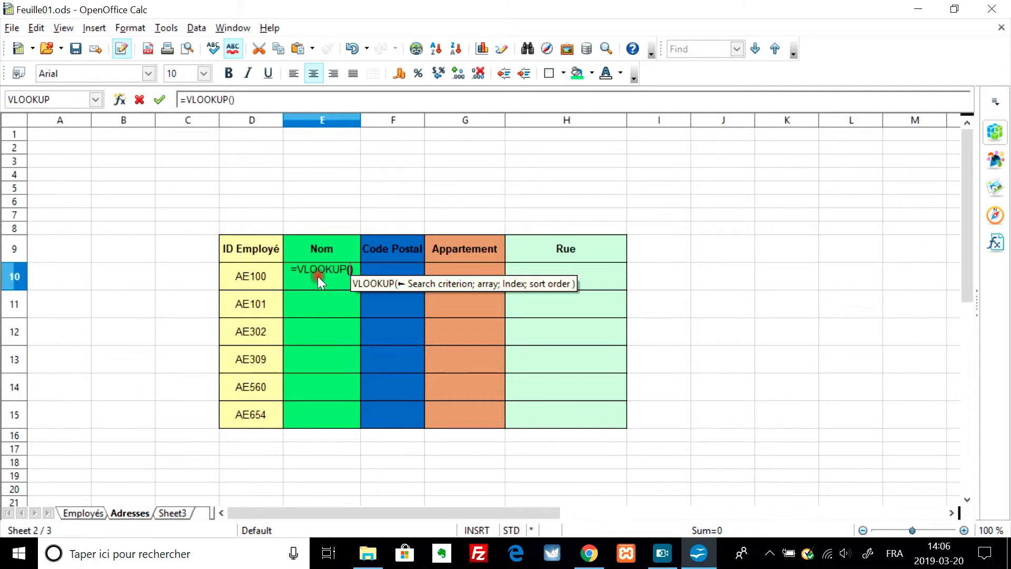
{"action": "left_click", "coordinate": [248, 274]}
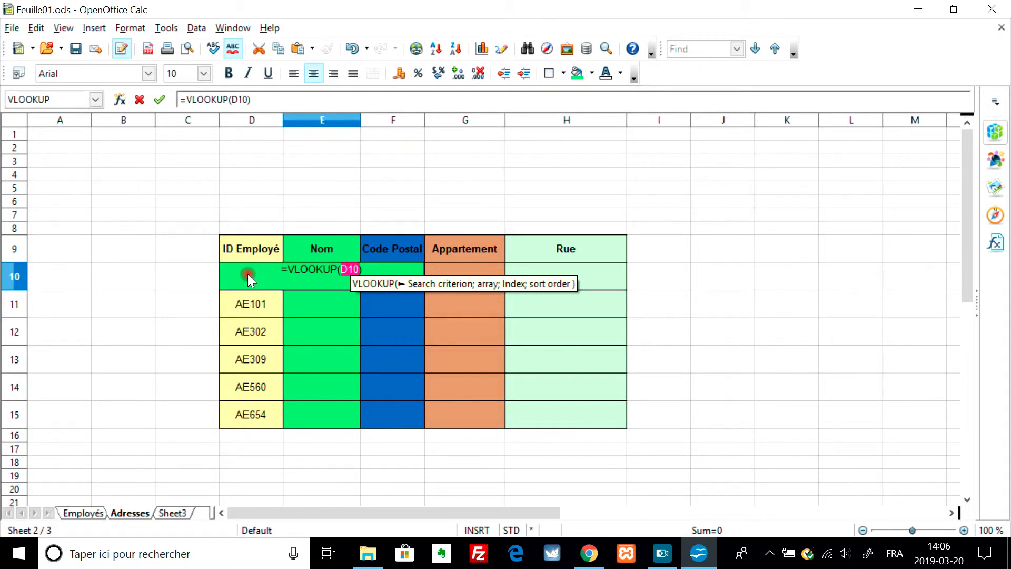
{"action": "type", "text": ";"}
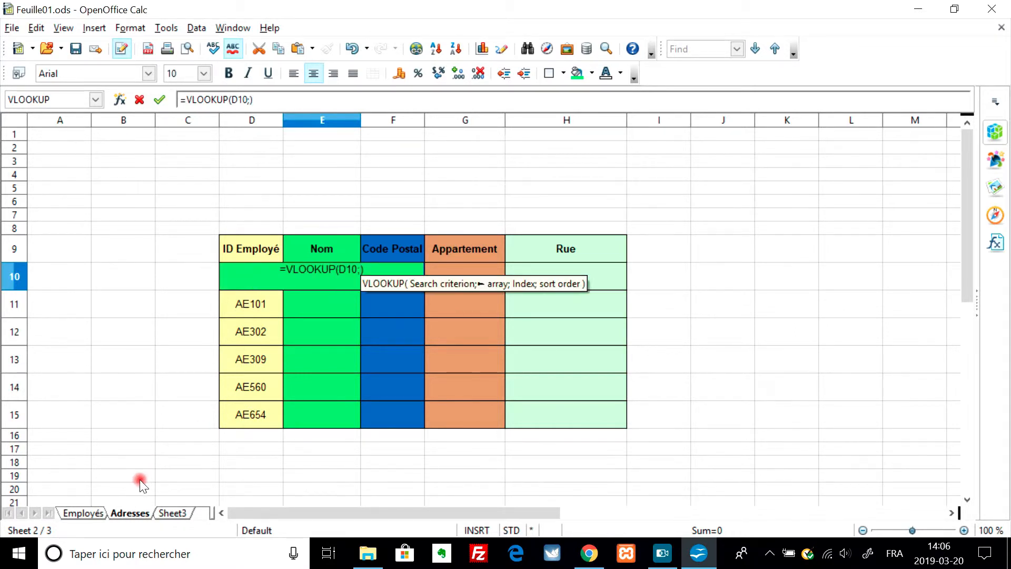
Set the VLOOKUP array to the range B10:H15 on the Employés sheet.
{"action": "left_click", "coordinate": [87, 512]}
{"action": "left_click", "coordinate": [144, 332]}
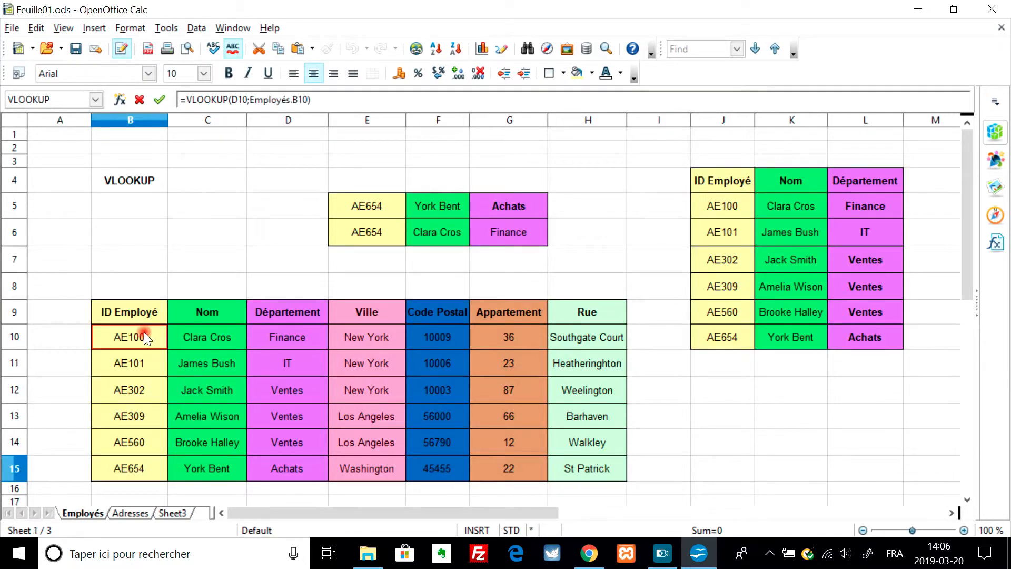
{"action": "key", "text": "shift+Right"}
{"action": "key", "text": "shift+Right"}
{"action": "key", "text": "shift+Right"}
{"action": "key", "text": "shift+Right"}
{"action": "key", "text": "shift+Right"}
{"action": "key", "text": "shift+Right"}
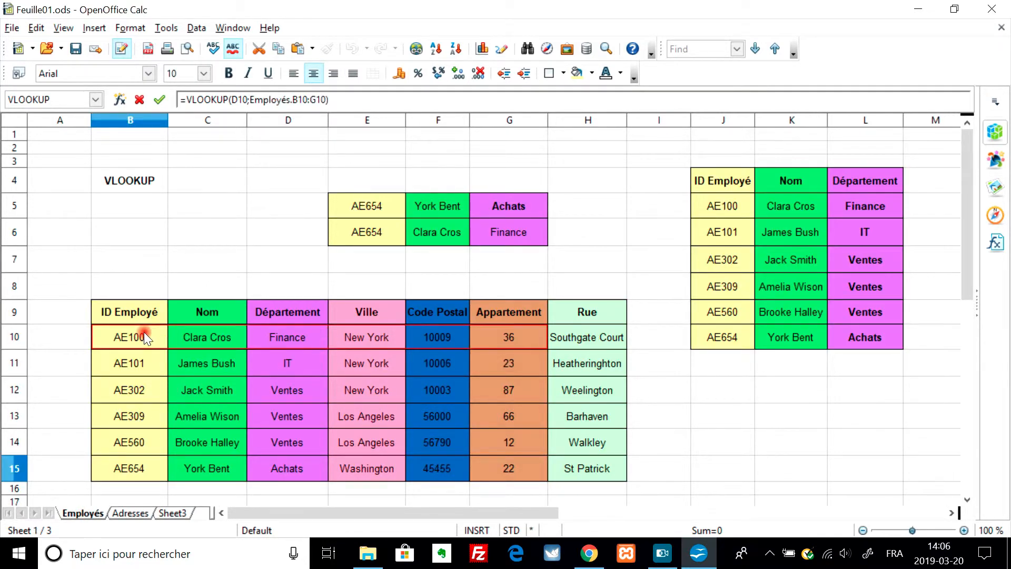
{"action": "key", "text": "shift+Down"}
{"action": "key", "text": "shift+Down"}
{"action": "key", "text": "shift+Down"}
{"action": "key", "text": "shift+Down"}
{"action": "key", "text": "shift+Down"}
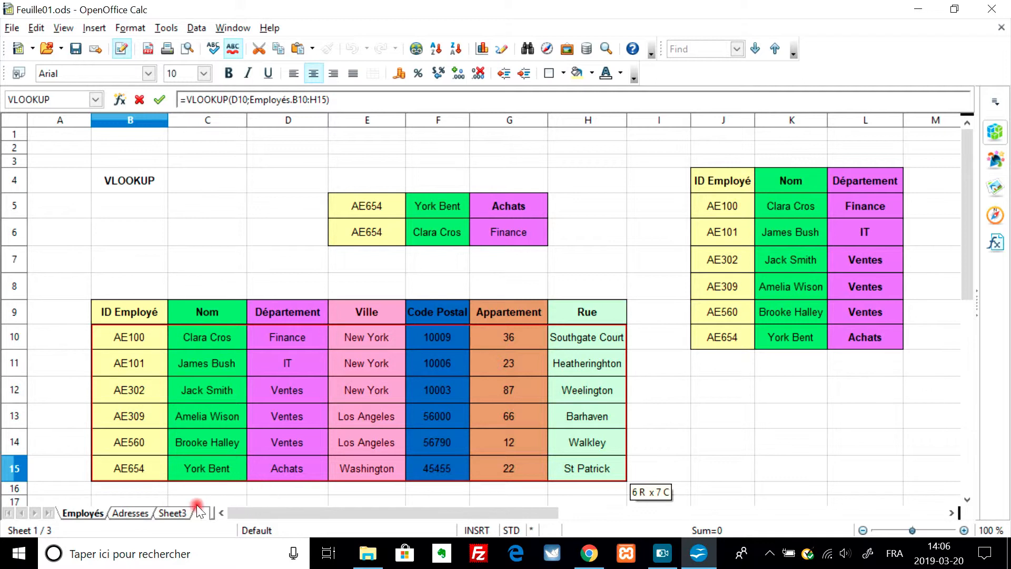
{"action": "left_click", "coordinate": [138, 509]}
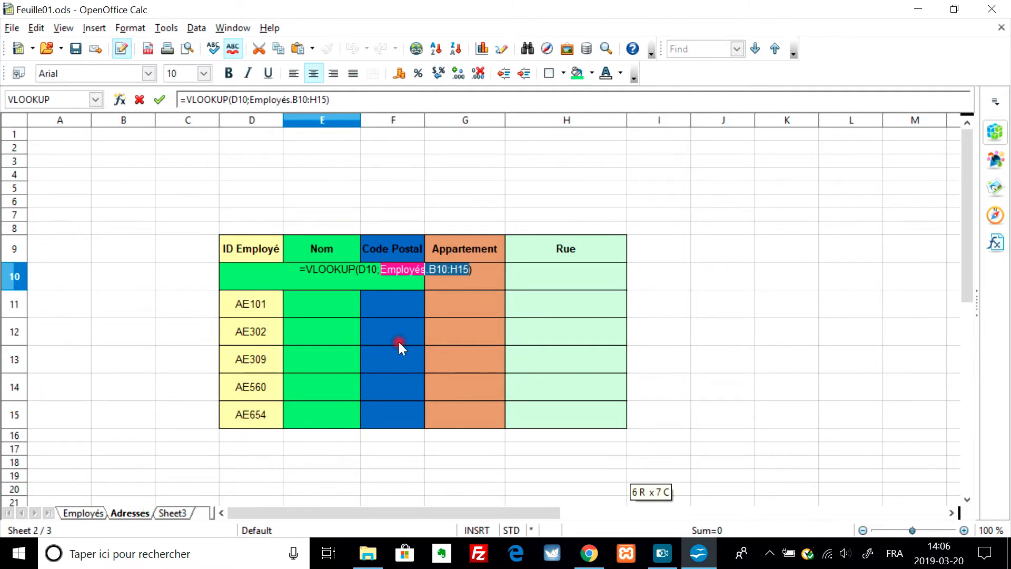
Check the Nom column's position in the Employés table and complete the E10 formula with column index 2.
{"action": "type", "text": ";"}
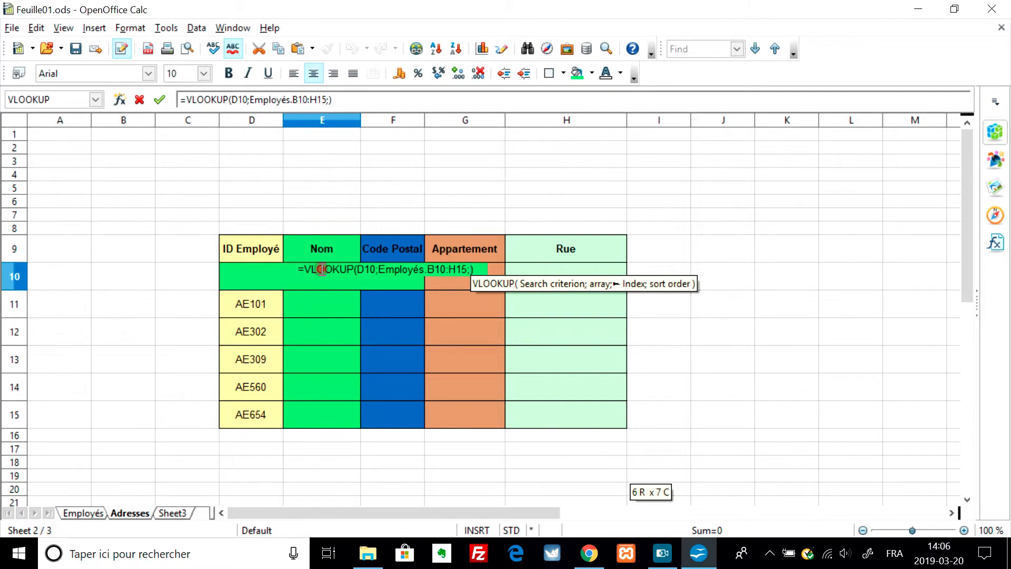
{"action": "left_click", "coordinate": [87, 511]}
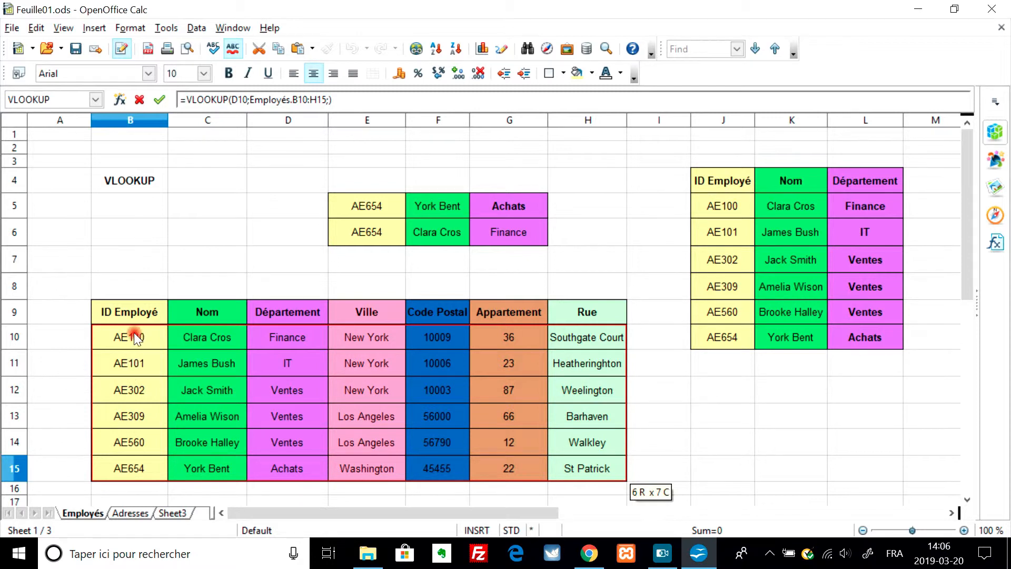
{"action": "left_click", "coordinate": [131, 512]}
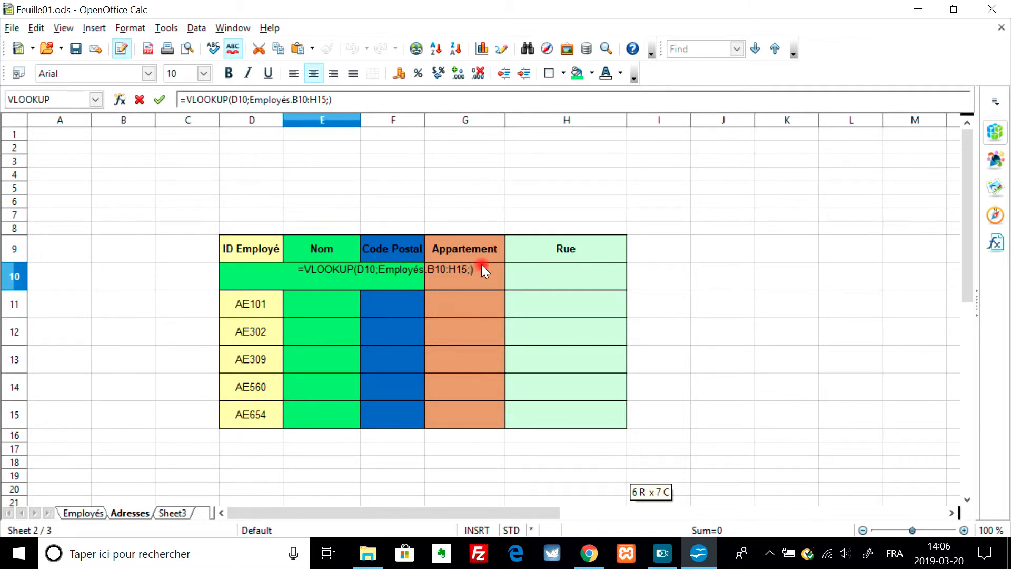
{"action": "type", "text": "2"}
{"action": "key", "text": "Return"}
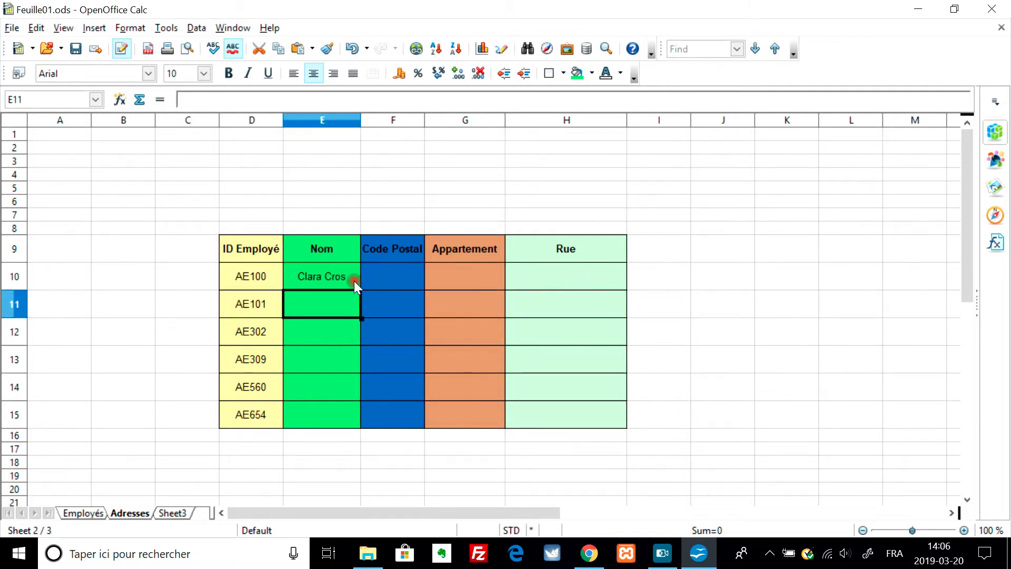
Review the VLOOKUP formula in E10 and check the Code Postal column's position in the Employés sheet's table.
{"action": "left_click", "coordinate": [331, 276]}
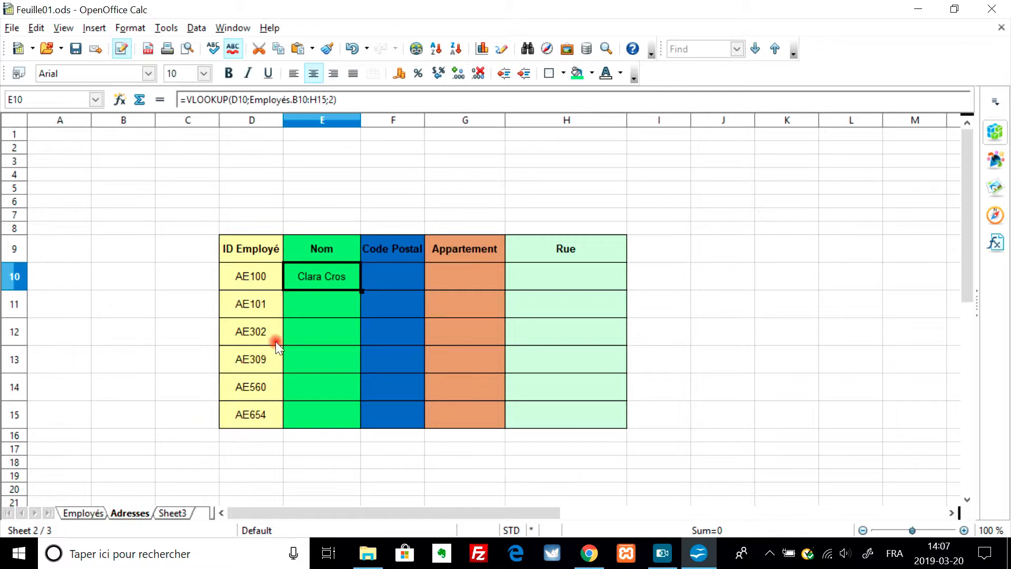
{"action": "left_click", "coordinate": [383, 277]}
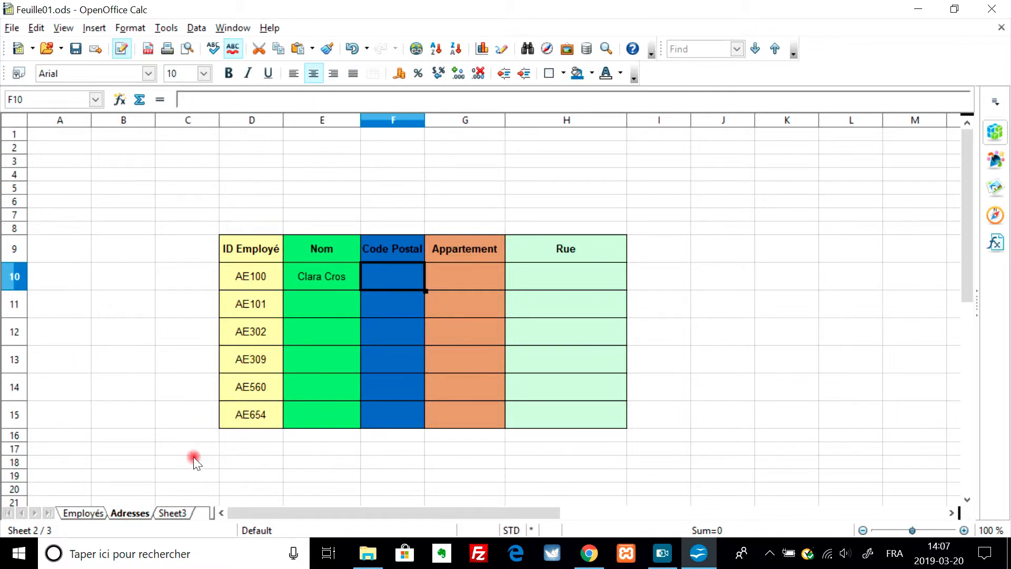
{"action": "left_click", "coordinate": [85, 512]}
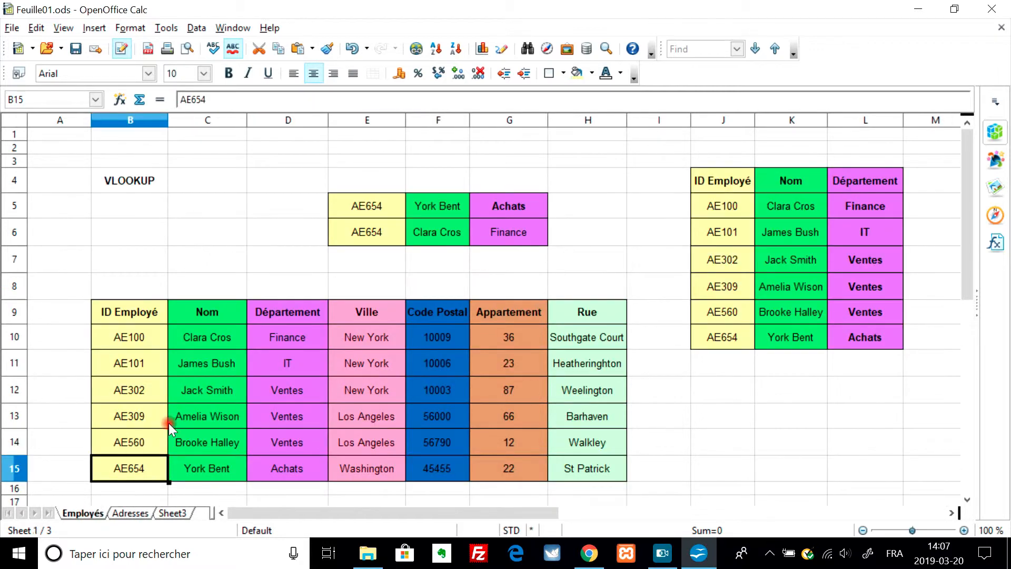
{"action": "left_click", "coordinate": [140, 311]}
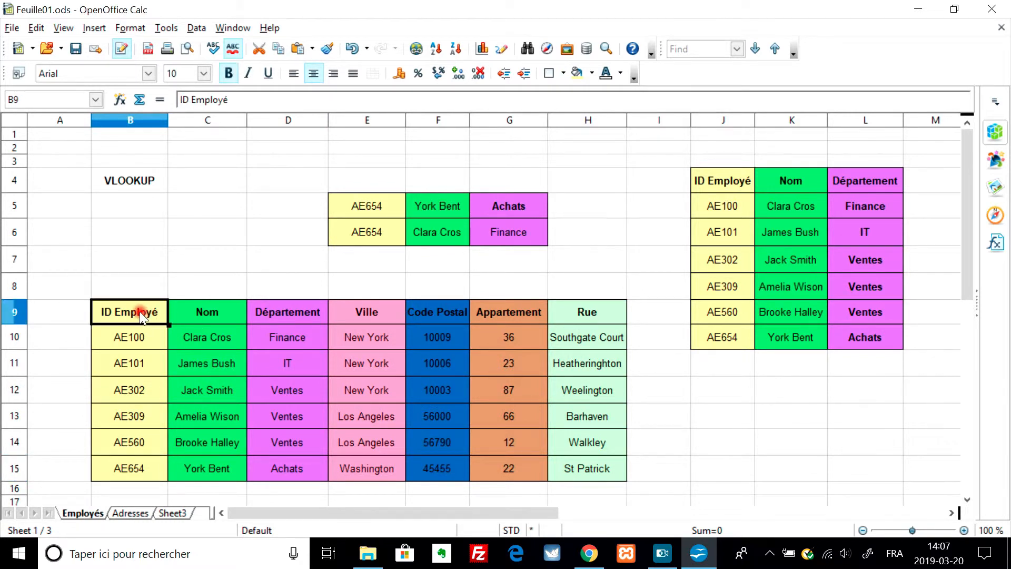
{"action": "left_click", "coordinate": [195, 305]}
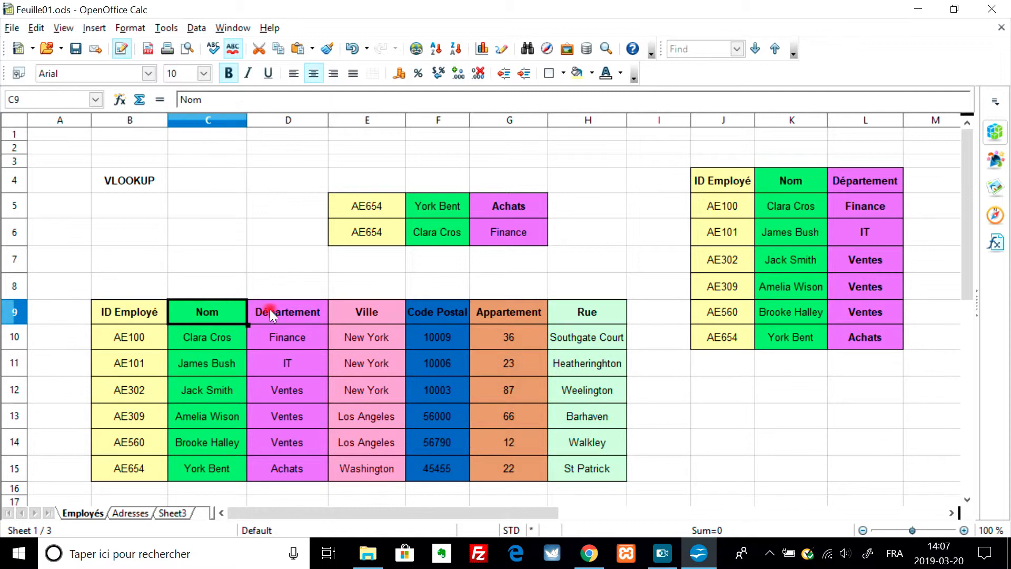
{"action": "left_click", "coordinate": [283, 311]}
{"action": "left_click", "coordinate": [338, 311]}
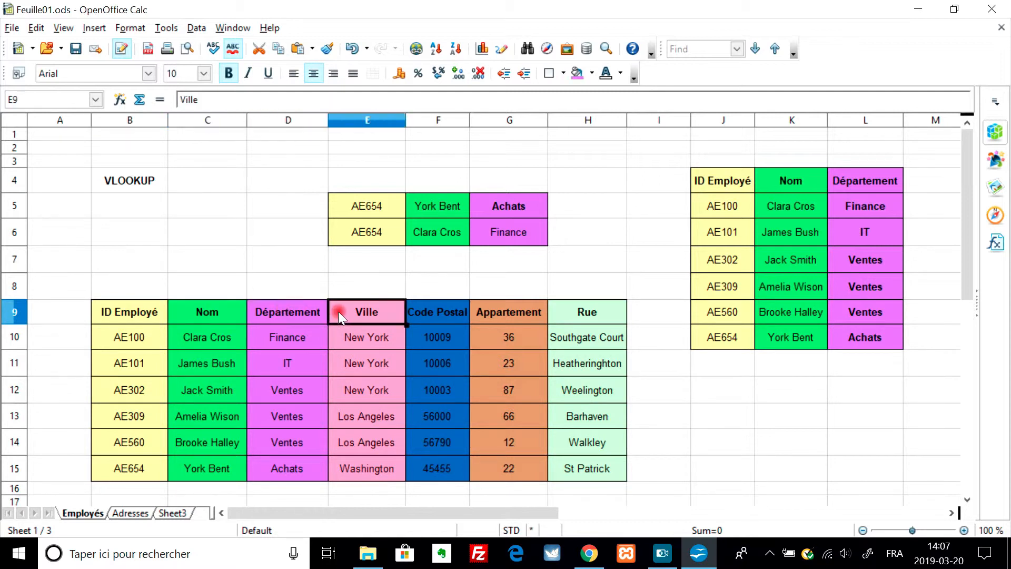
{"action": "left_click", "coordinate": [421, 308]}
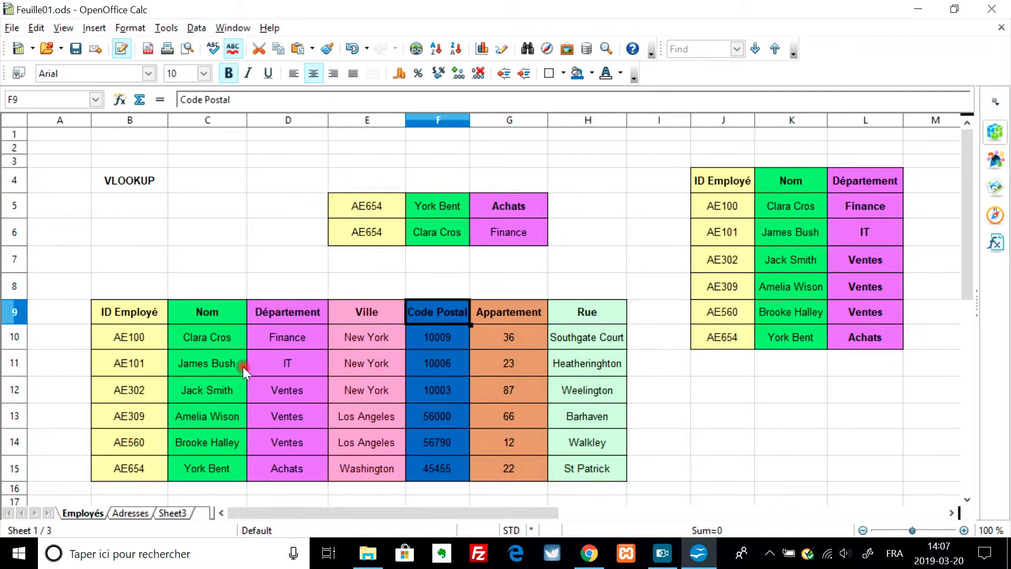
On the Adresses sheet, start a VLOOKUP formula in F10 with D10 as the search criterion.
{"action": "left_click", "coordinate": [128, 510]}
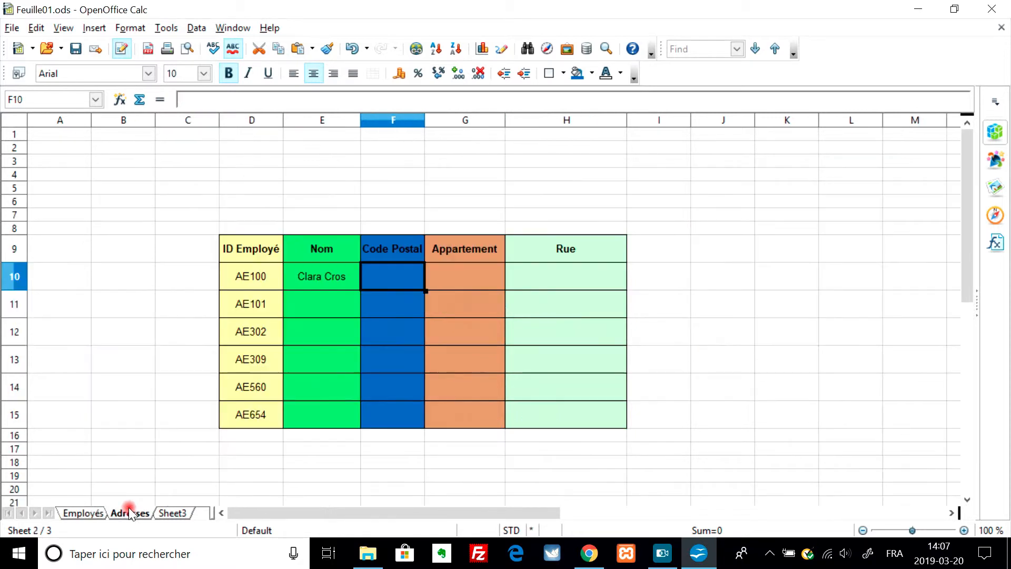
{"action": "left_click", "coordinate": [396, 277]}
{"action": "type", "text": "=vl"}
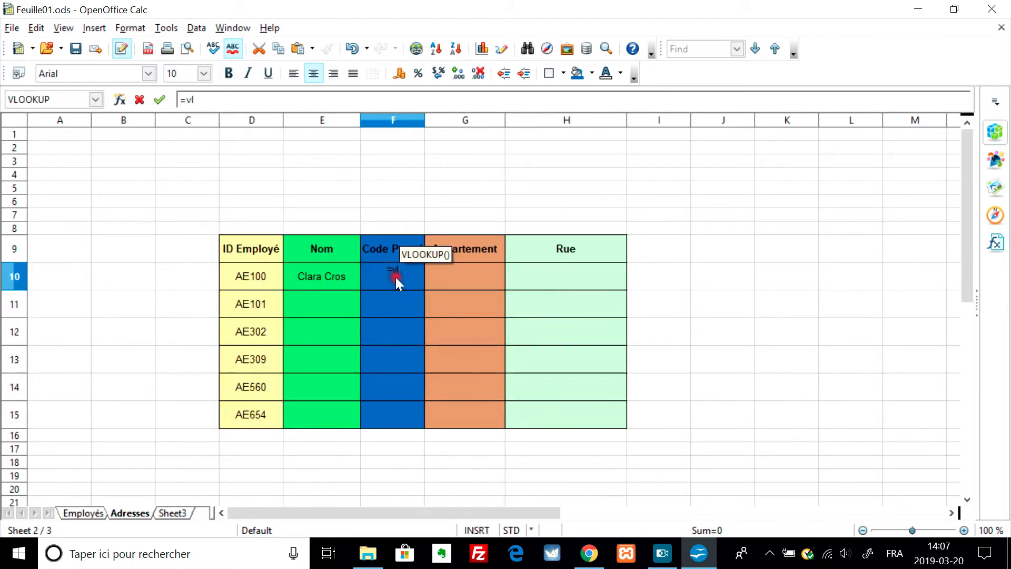
{"action": "key", "text": "Return"}
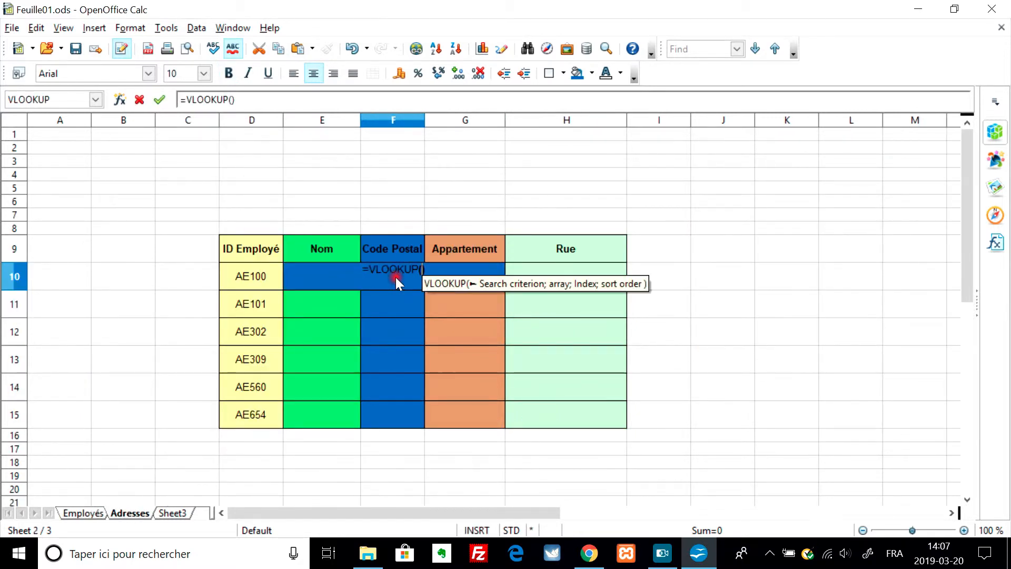
{"action": "left_click", "coordinate": [241, 277]}
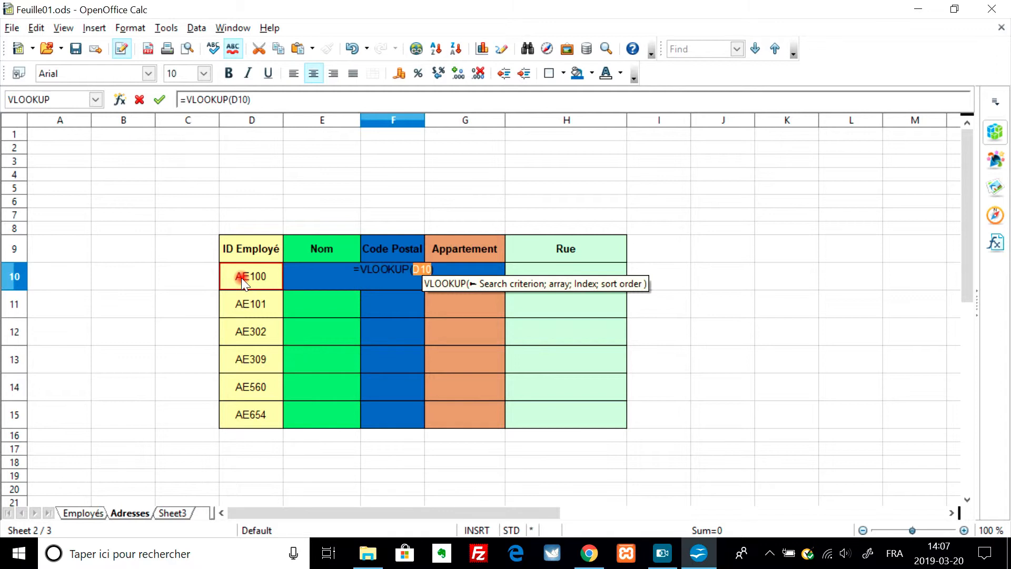
{"action": "type", "text": ";"}
Set the array of the F10 VLOOKUP formula to the range B10:H15 on the Employés sheet.
{"action": "left_click", "coordinate": [97, 513]}
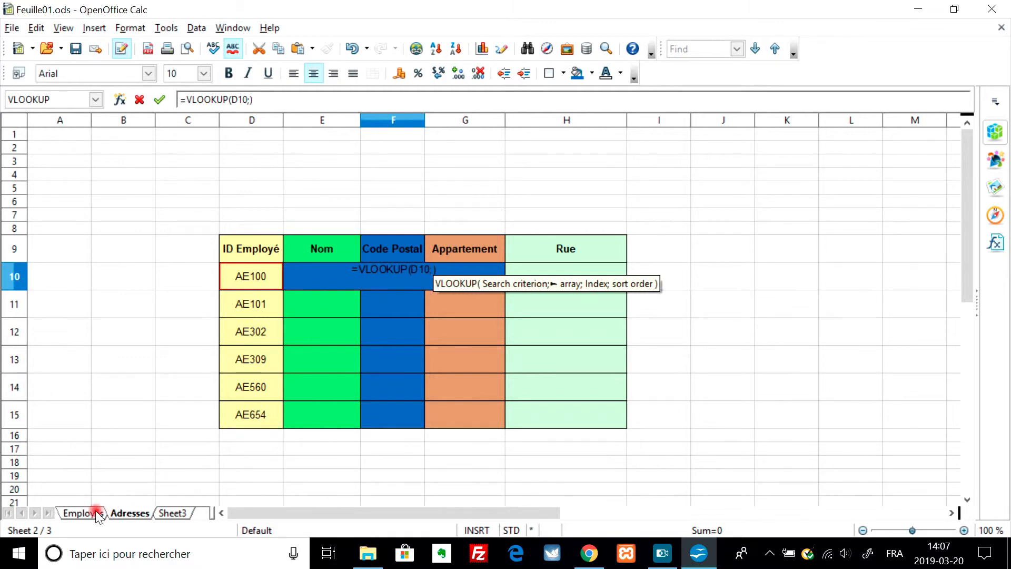
{"action": "left_click", "coordinate": [87, 513]}
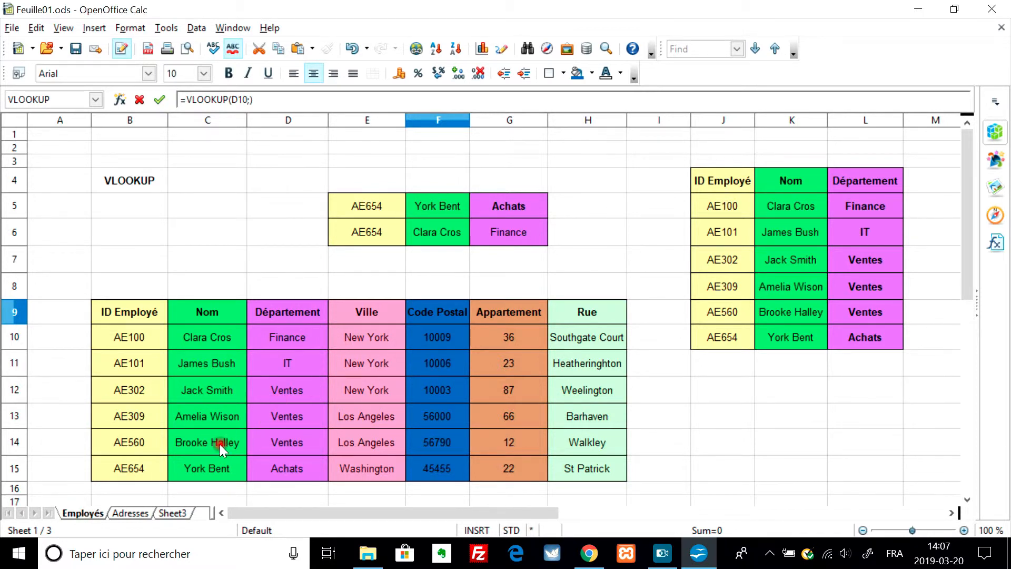
{"action": "left_click", "coordinate": [140, 337]}
{"action": "left_click_drag", "start_coordinate": [140, 337], "coordinate": [606, 469]}
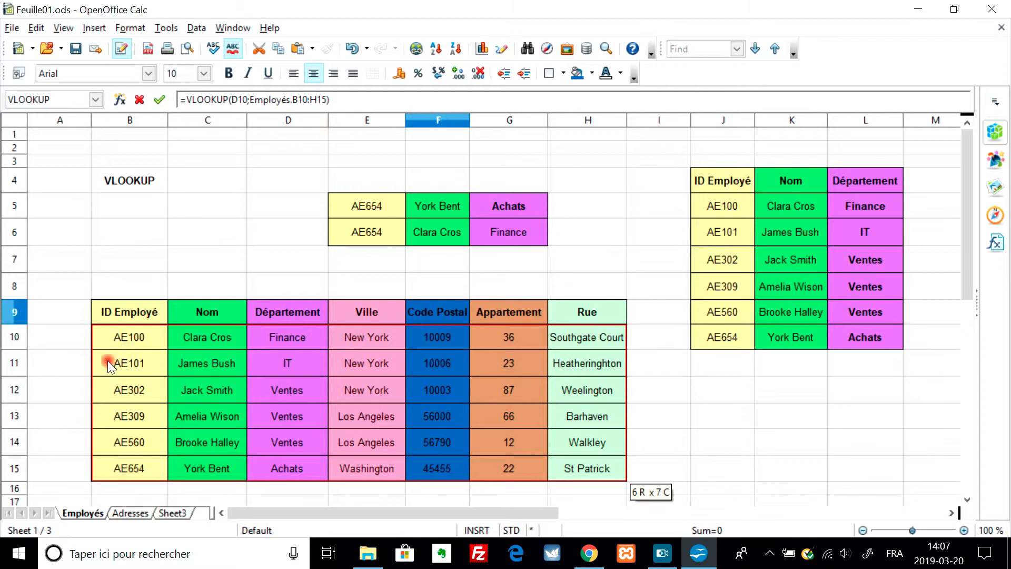
{"action": "left_click", "coordinate": [137, 512]}
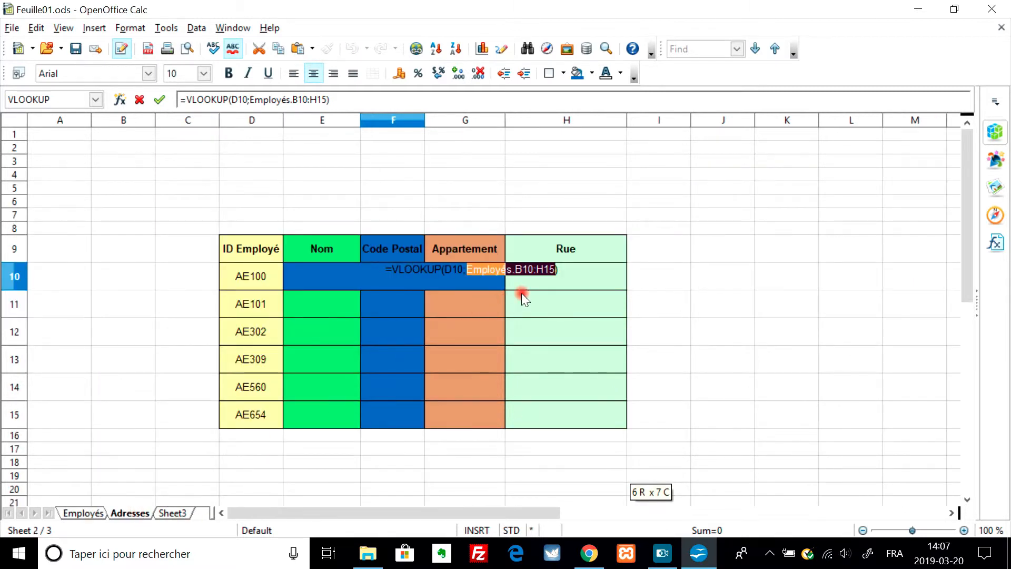
{"action": "type", "text": ";"}
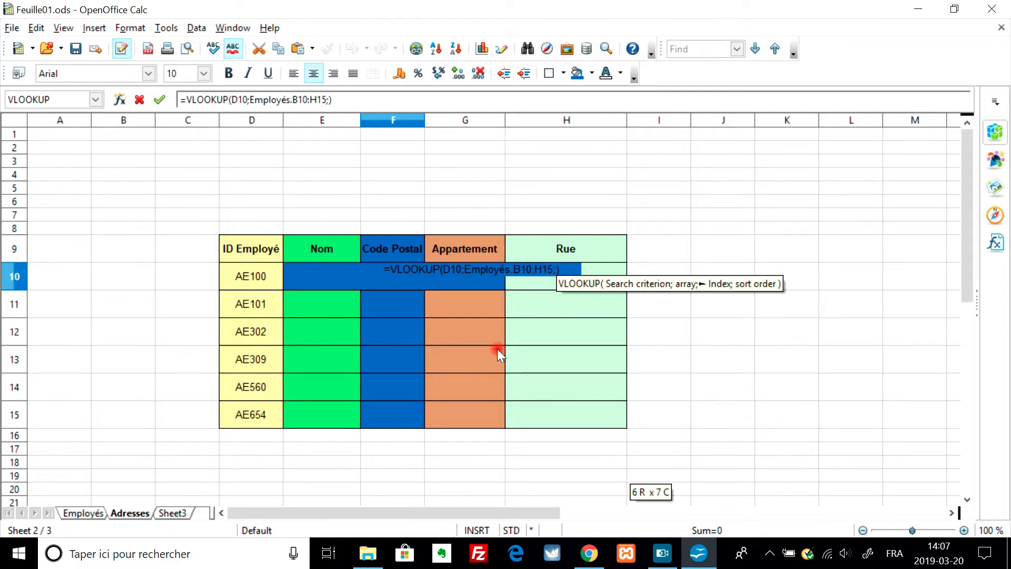
Check the Code Postal column's position in the Employés table and complete the F10 formula with column index 5.
{"action": "left_click", "coordinate": [86, 512]}
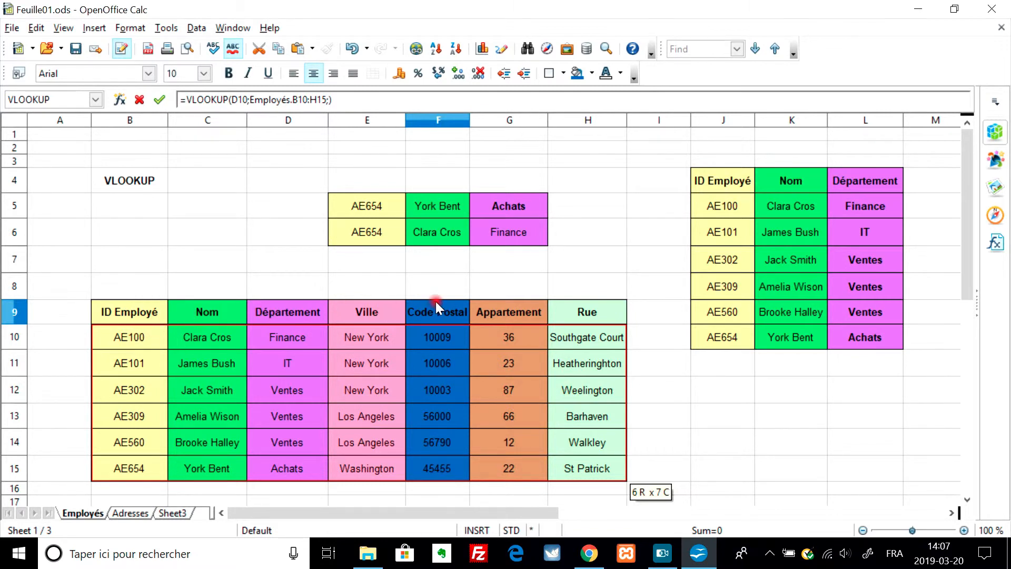
{"action": "left_click", "coordinate": [130, 513]}
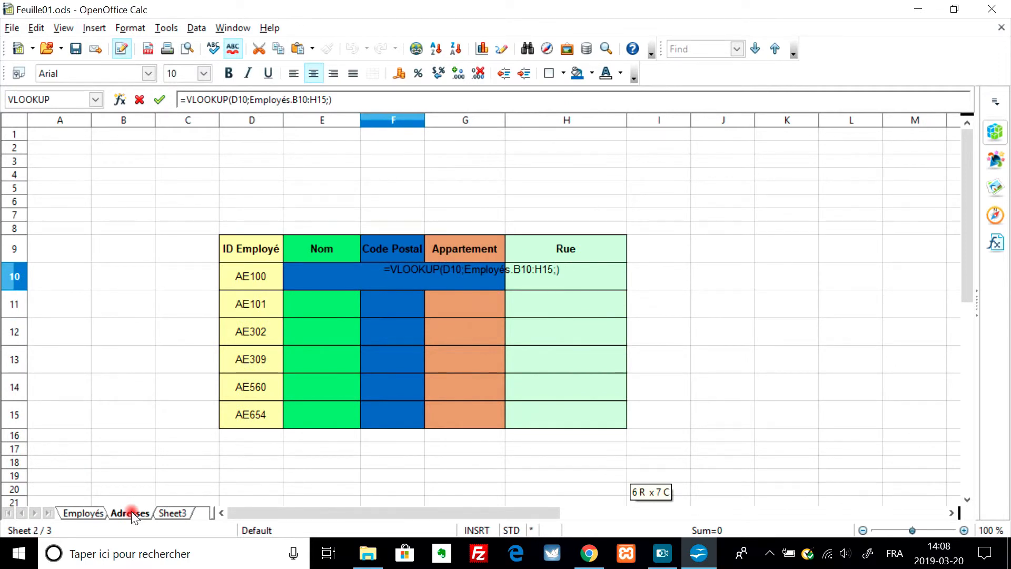
{"action": "type", "text": "5"}
{"action": "key", "text": "Return"}
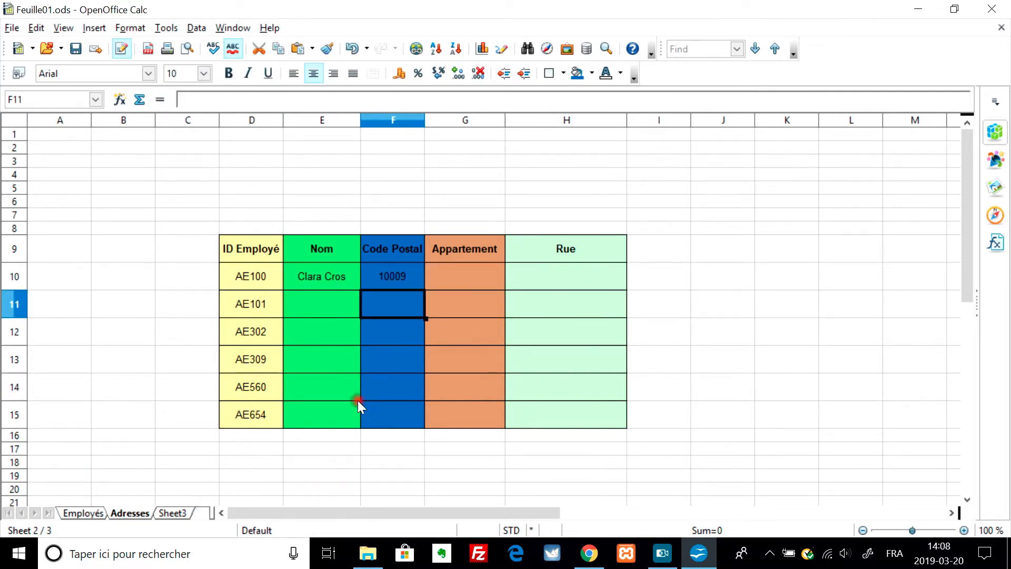
Check the Appartement column in the Employés table and start a VLOOKUP formula in G10 on Adresses with D10 as the search criterion.
{"action": "left_click", "coordinate": [463, 272]}
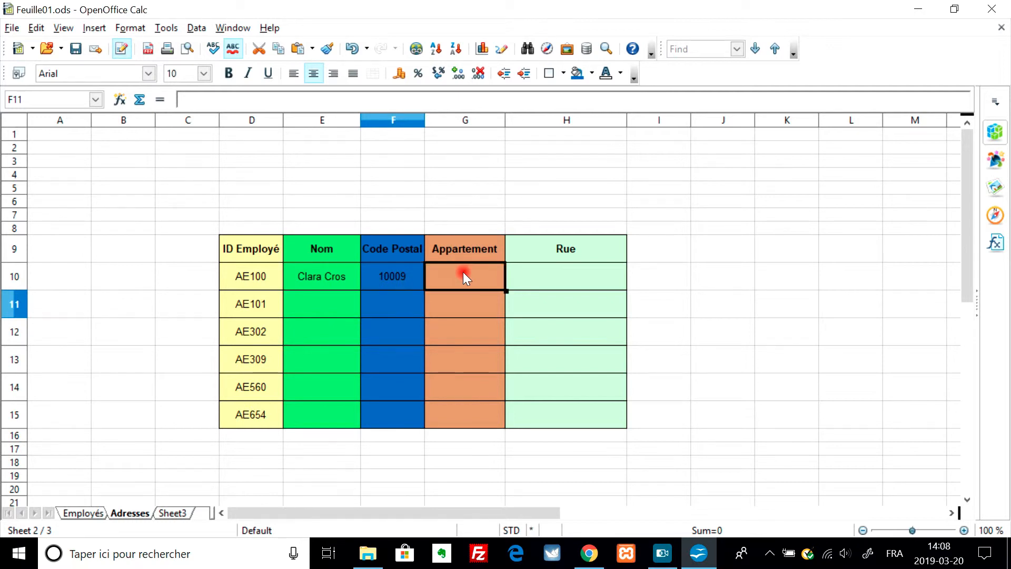
{"action": "left_click", "coordinate": [86, 513]}
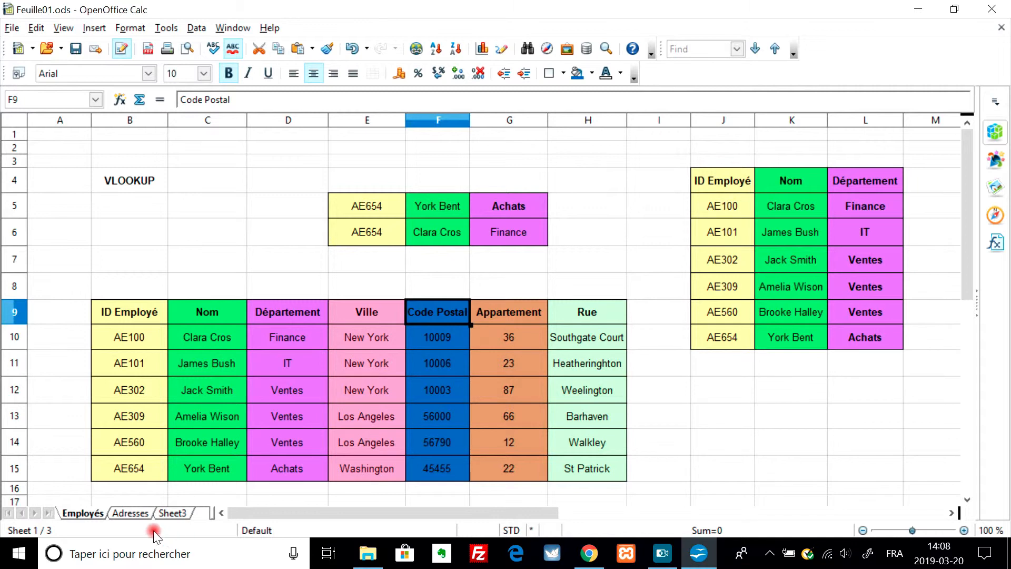
{"action": "left_click", "coordinate": [132, 512]}
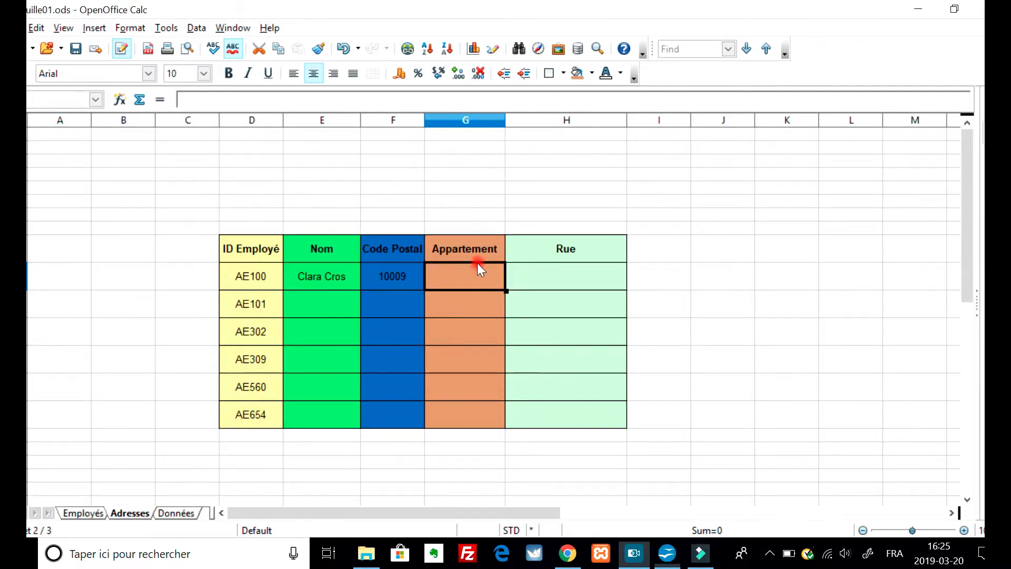
{"action": "type", "text": "="}
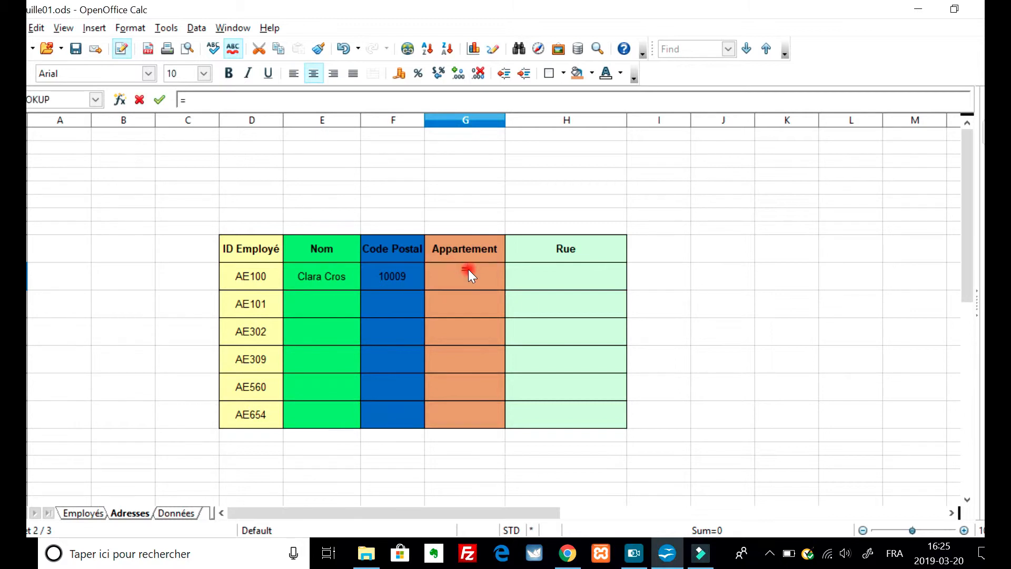
{"action": "type", "text": "VL"}
{"action": "key", "text": "Return"}
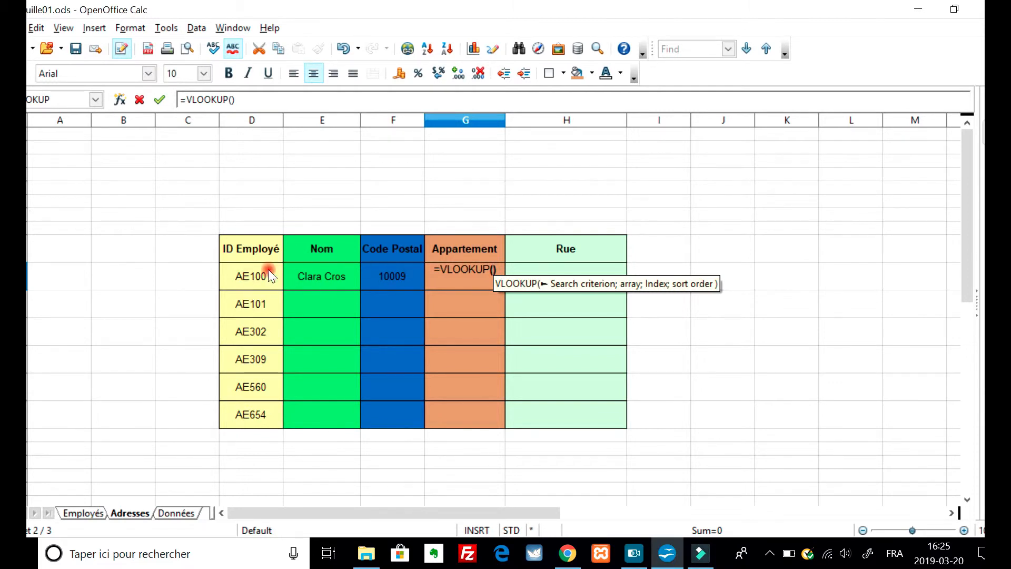
{"action": "left_click", "coordinate": [249, 274]}
{"action": "type", "text": ";"}
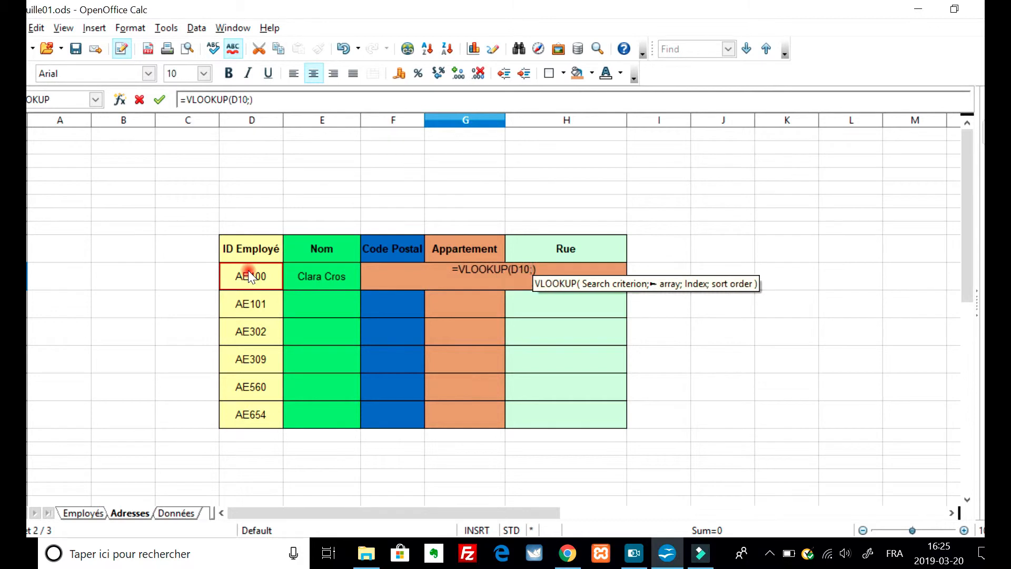
Set the array of the G10 VLOOKUP formula to the range B10:H15 on the Employés sheet.
{"action": "left_click", "coordinate": [90, 512]}
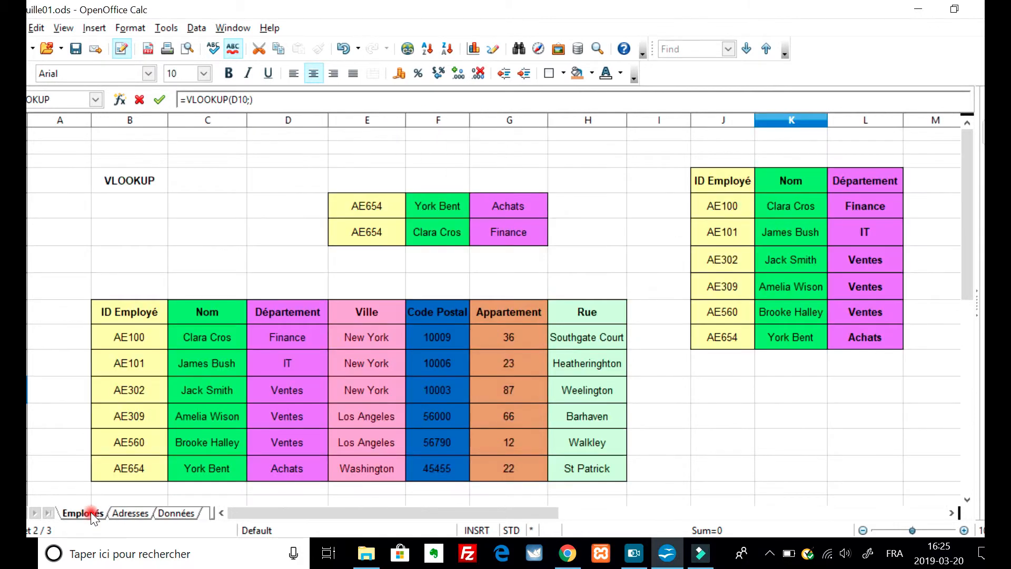
{"action": "left_click", "coordinate": [139, 343]}
{"action": "key", "text": "shift+Right"}
{"action": "key", "text": "shift+Right"}
{"action": "key", "text": "shift+Right"}
{"action": "key", "text": "shift+Right"}
{"action": "key", "text": "shift+Right"}
{"action": "key", "text": "shift+Right"}
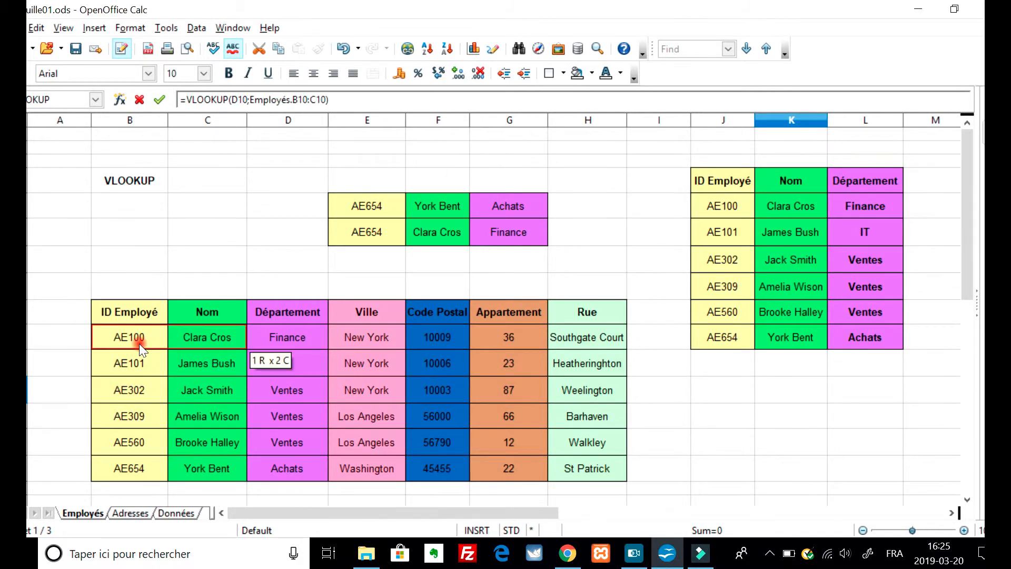
{"action": "key", "text": "shift+Down"}
{"action": "key", "text": "shift+Down"}
{"action": "key", "text": "shift+Down"}
{"action": "key", "text": "shift+Down"}
{"action": "key", "text": "shift+Down"}
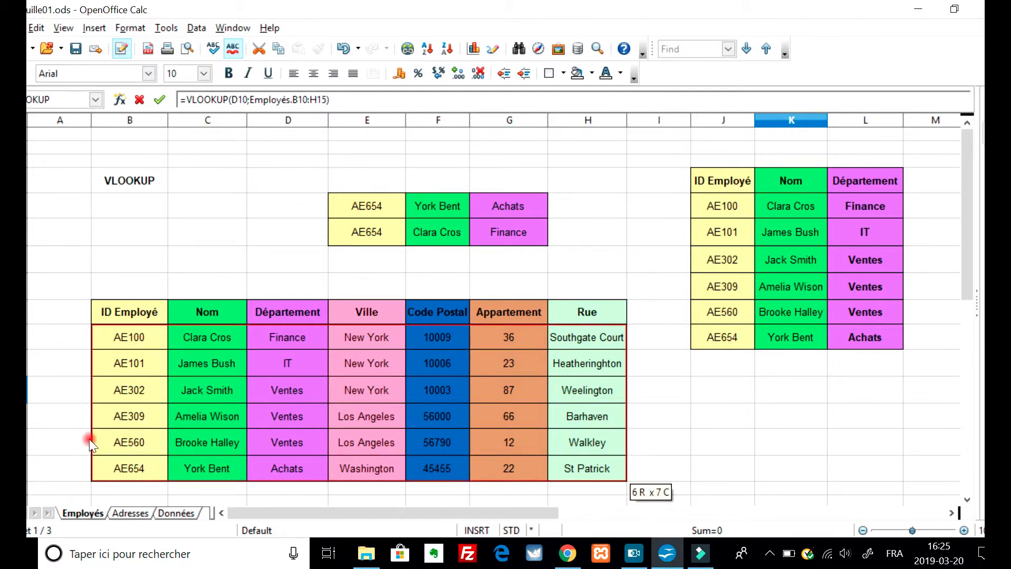
Return to the Adresses sheet and complete the G10 formula with column index 6.
{"action": "left_click", "coordinate": [127, 512]}
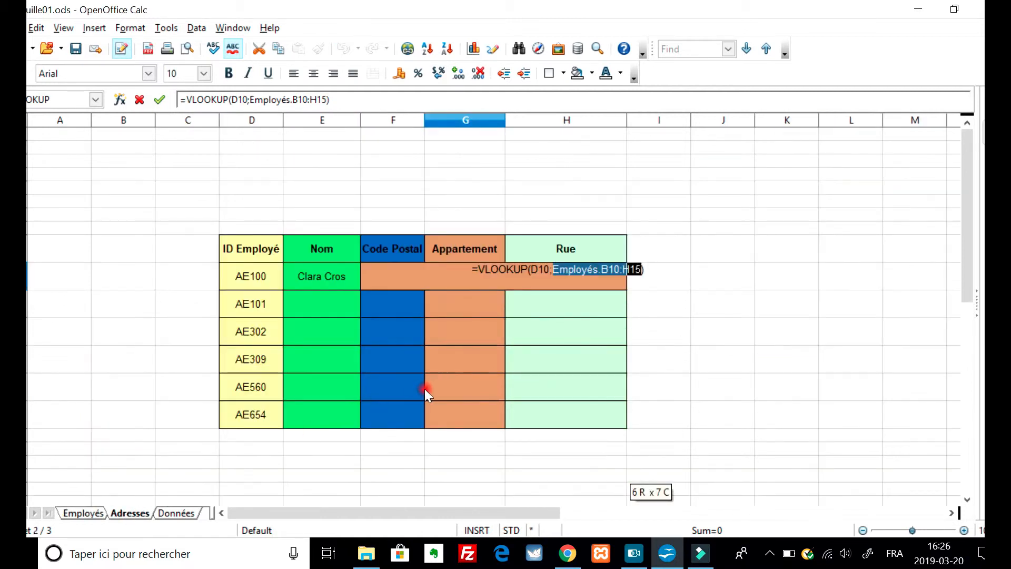
{"action": "type", "text": ";"}
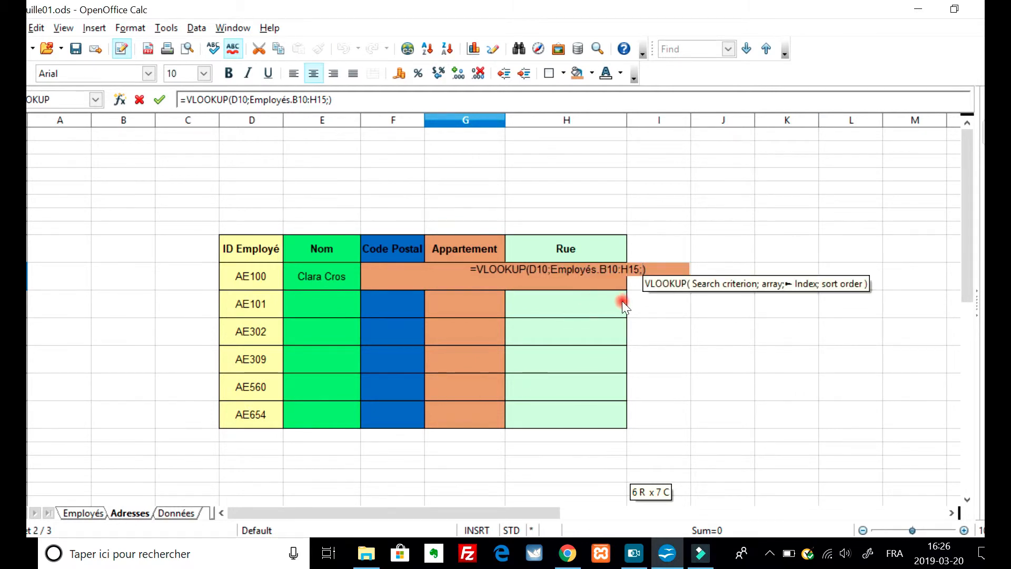
{"action": "type", "text": "6"}
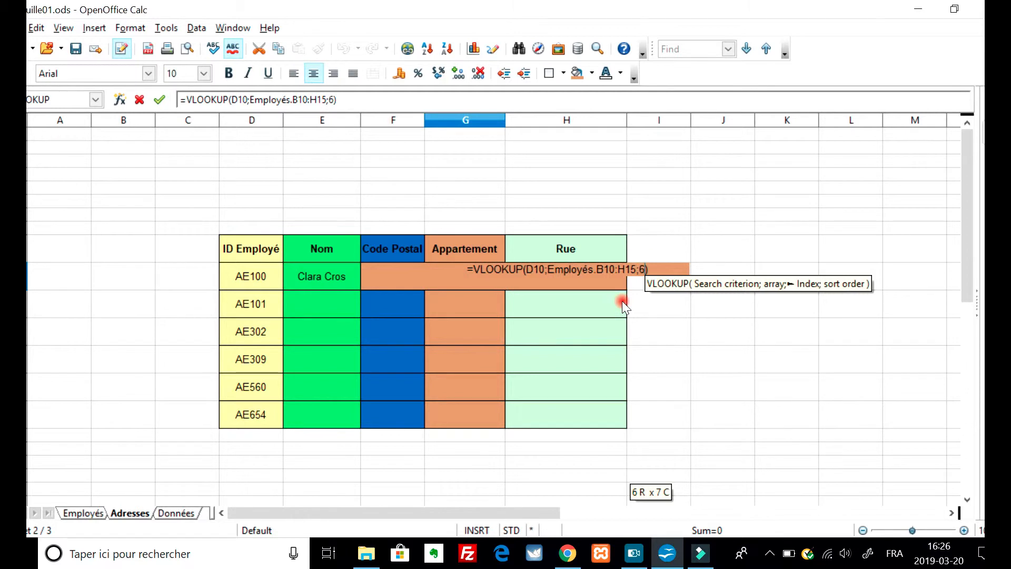
{"action": "key", "text": "Return"}
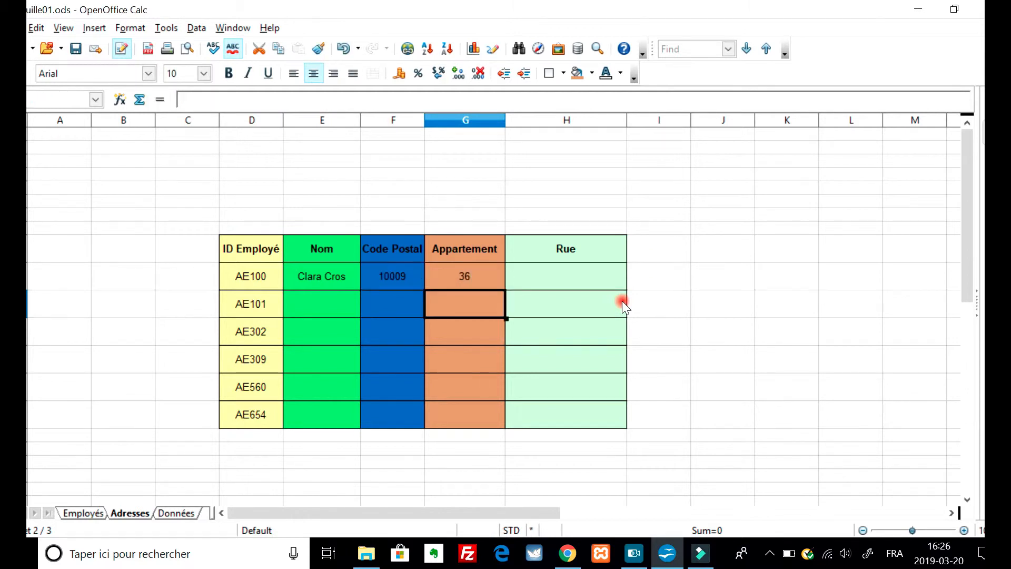
Start a VLOOKUP formula in H10 of the Rue column with D10 as the search criterion.
{"action": "left_click", "coordinate": [551, 278]}
{"action": "type", "text": "="}
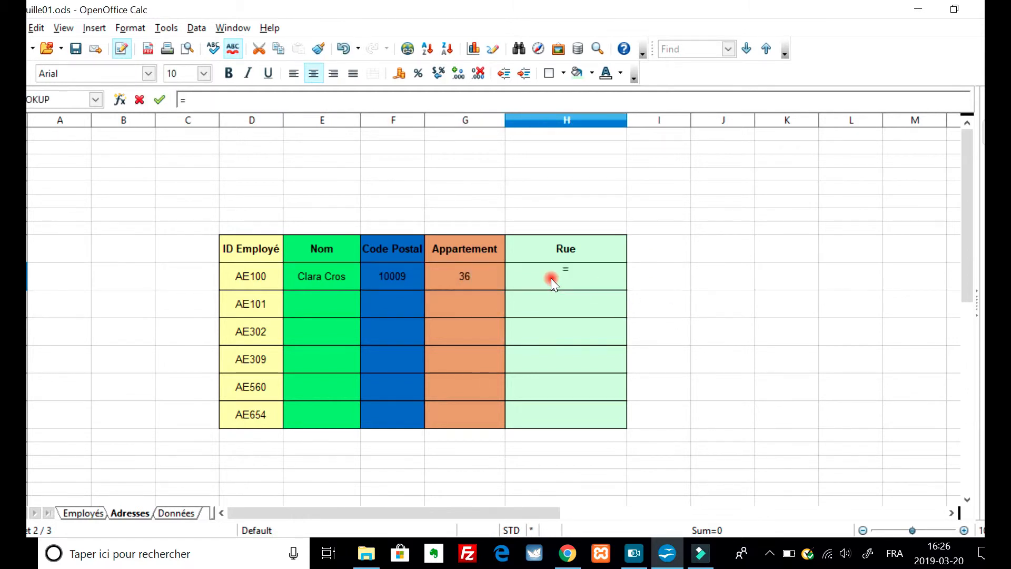
{"action": "type", "text": "v"}
{"action": "key", "text": "Return"}
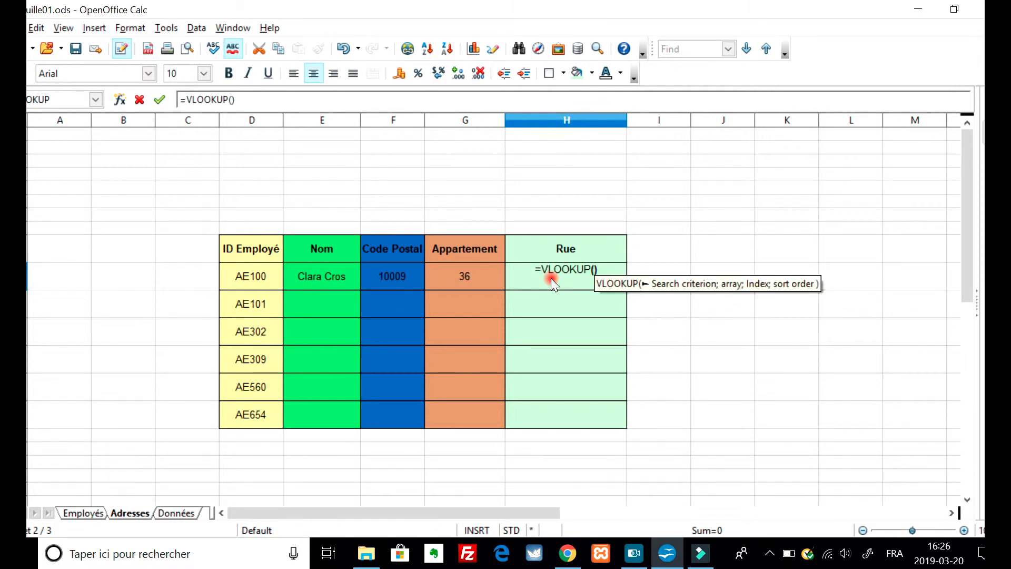
{"action": "left_click", "coordinate": [257, 276]}
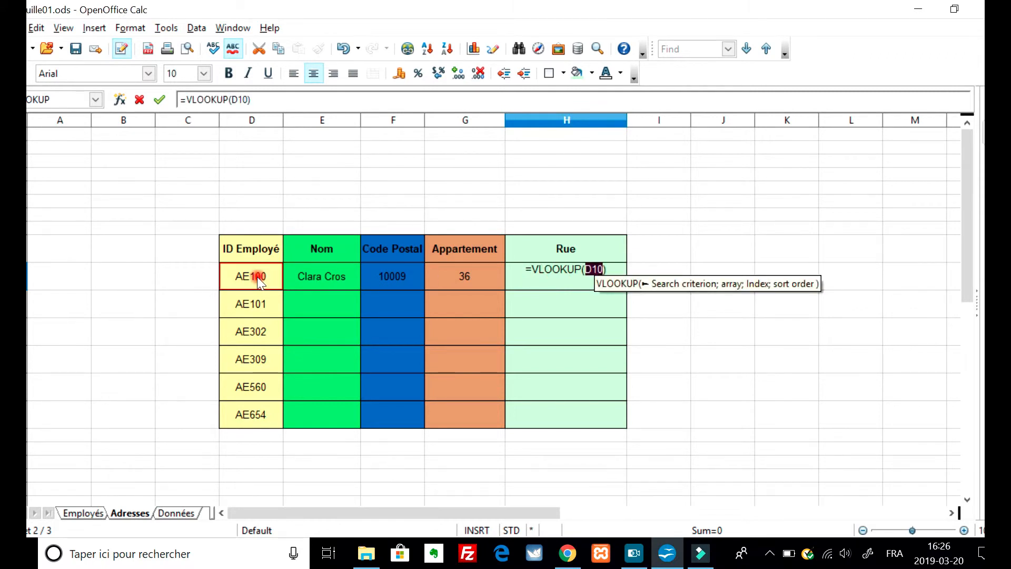
{"action": "type", "text": ";"}
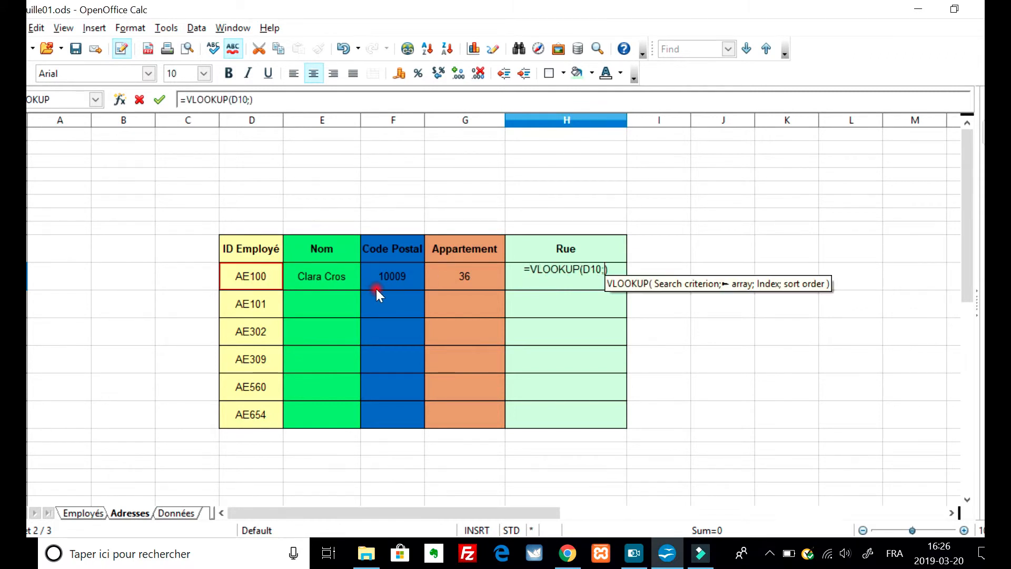
Set the array of the H10 VLOOKUP formula to the range B10:H15 on the Employés sheet.
{"action": "left_click", "coordinate": [98, 520]}
{"action": "left_click", "coordinate": [147, 346]}
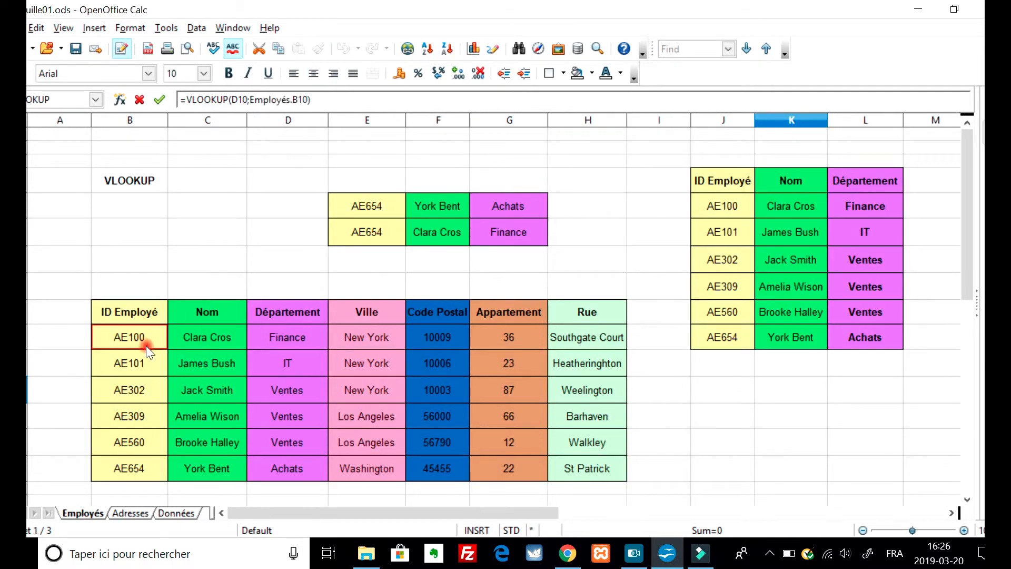
{"action": "key", "text": "shift+Right"}
{"action": "key", "text": "shift+Right"}
{"action": "key", "text": "shift+Right"}
{"action": "key", "text": "shift+Right"}
{"action": "key", "text": "shift+Right"}
{"action": "key", "text": "shift+Right"}
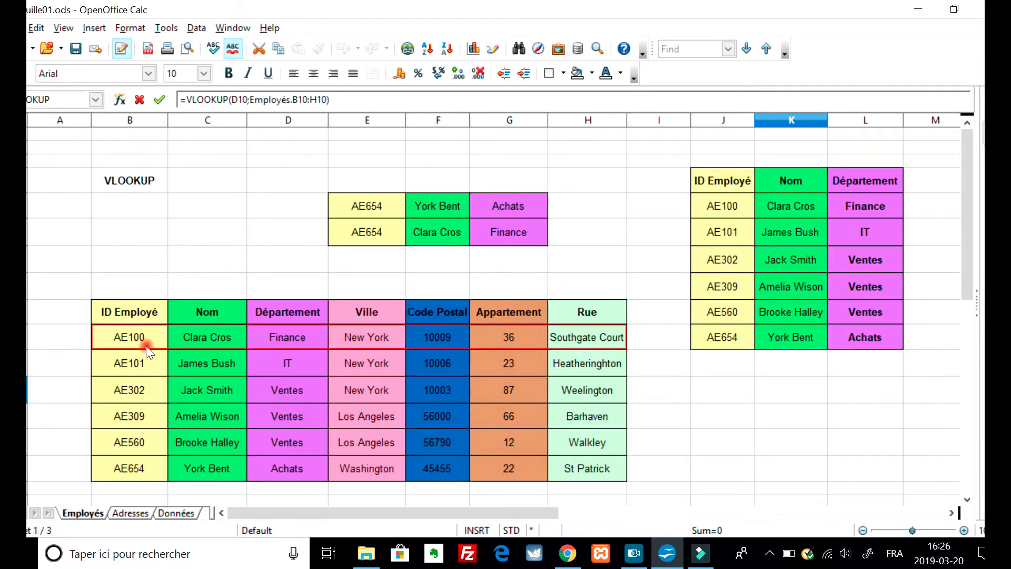
{"action": "key", "text": "shift+Down"}
{"action": "key", "text": "shift+Down"}
{"action": "key", "text": "shift+Down"}
{"action": "key", "text": "shift+Down"}
{"action": "key", "text": "shift+Down"}
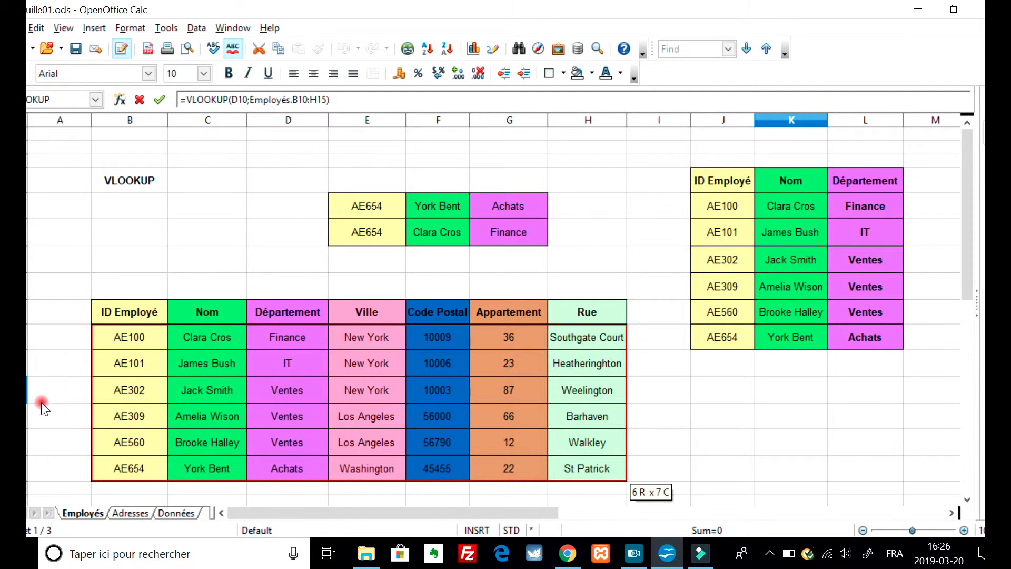
Return to the Adresses sheet and complete the H10 formula with column index 7.
{"action": "left_click", "coordinate": [132, 511]}
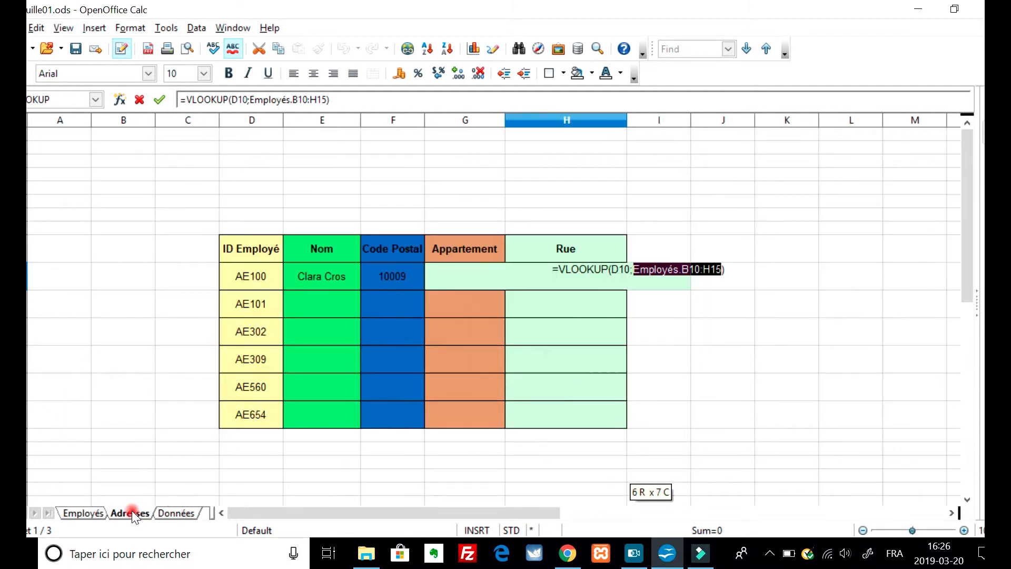
{"action": "type", "text": ";7"}
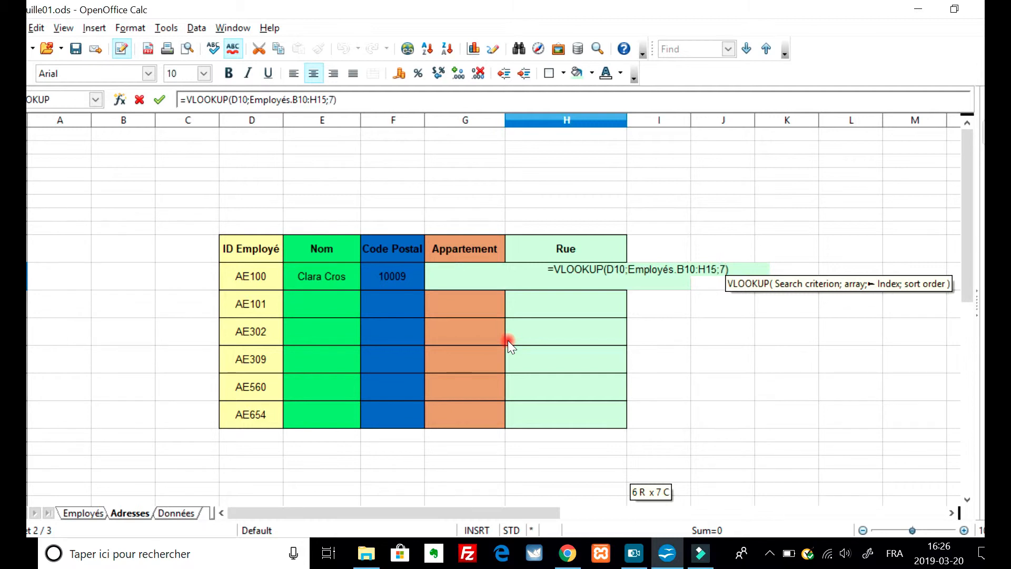
{"action": "key", "text": "Return"}
{"action": "left_click", "coordinate": [670, 255]}
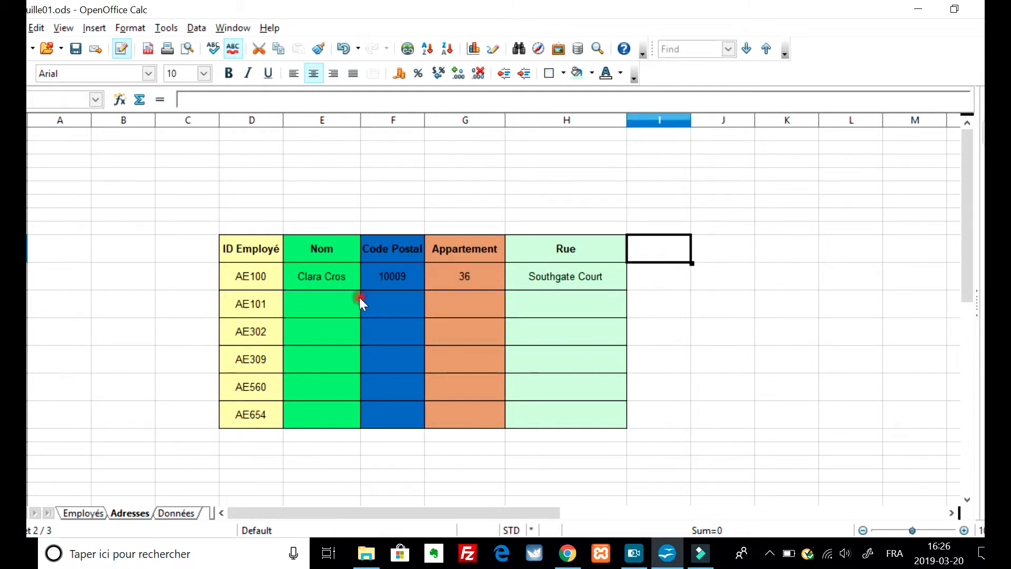
Fill the VLOOKUP formulas in E10, F10, G10 and H10 down their columns through row 15.
{"action": "left_click", "coordinate": [329, 274]}
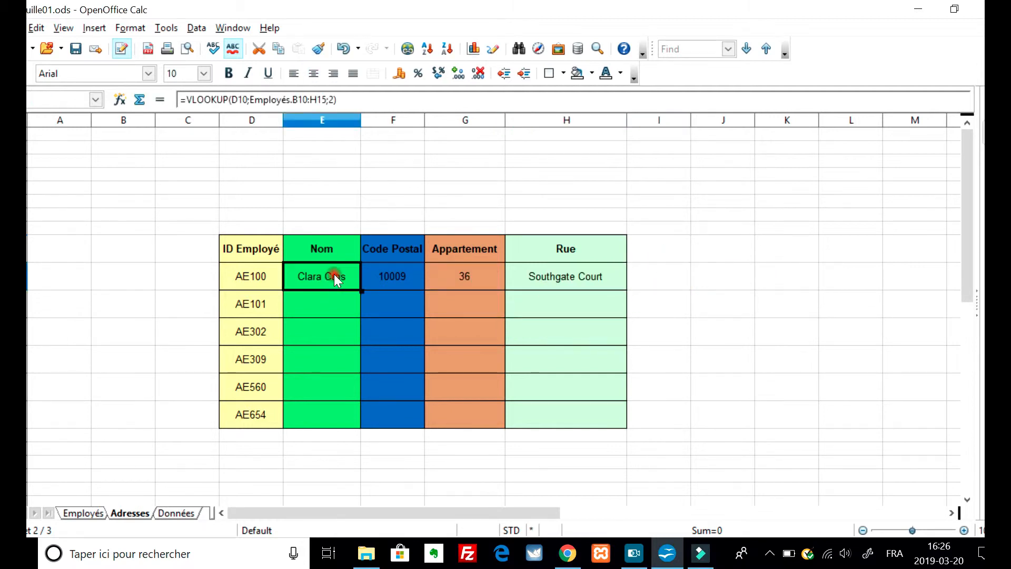
{"action": "double_click", "coordinate": [361, 292]}
{"action": "left_click", "coordinate": [400, 277]}
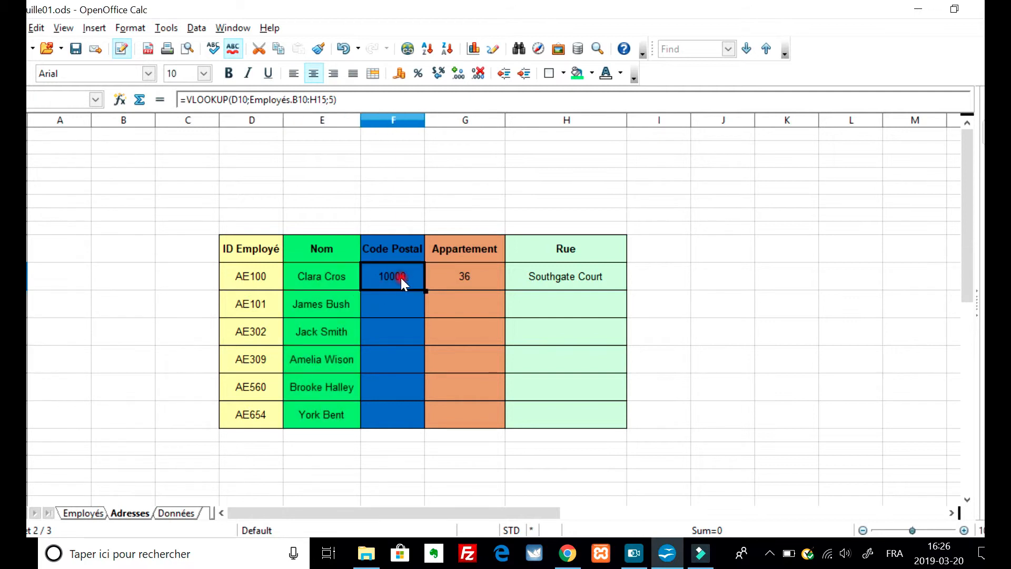
{"action": "double_click", "coordinate": [427, 291]}
{"action": "left_click", "coordinate": [474, 282]}
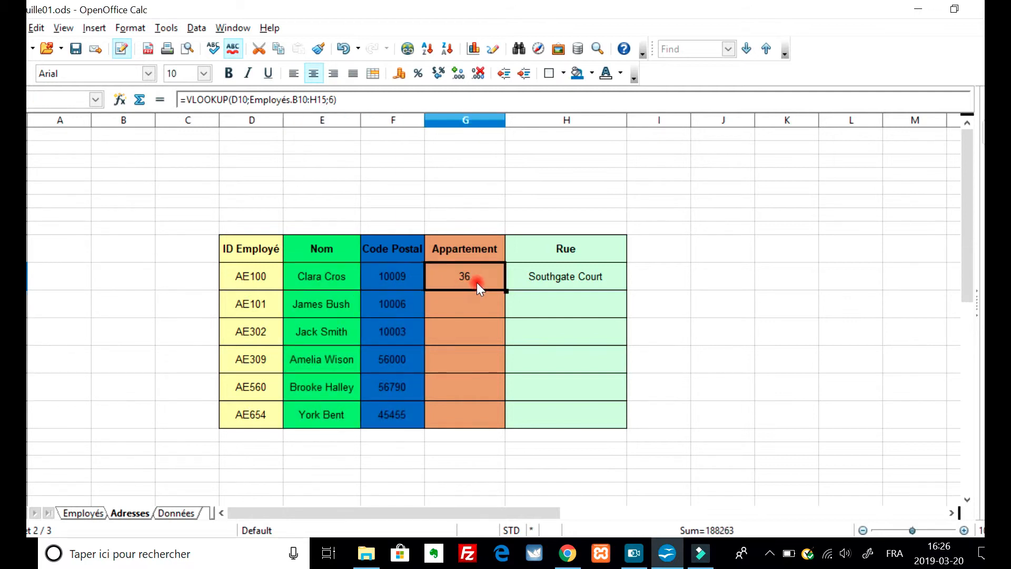
{"action": "double_click", "coordinate": [506, 290]}
{"action": "left_click", "coordinate": [548, 286]}
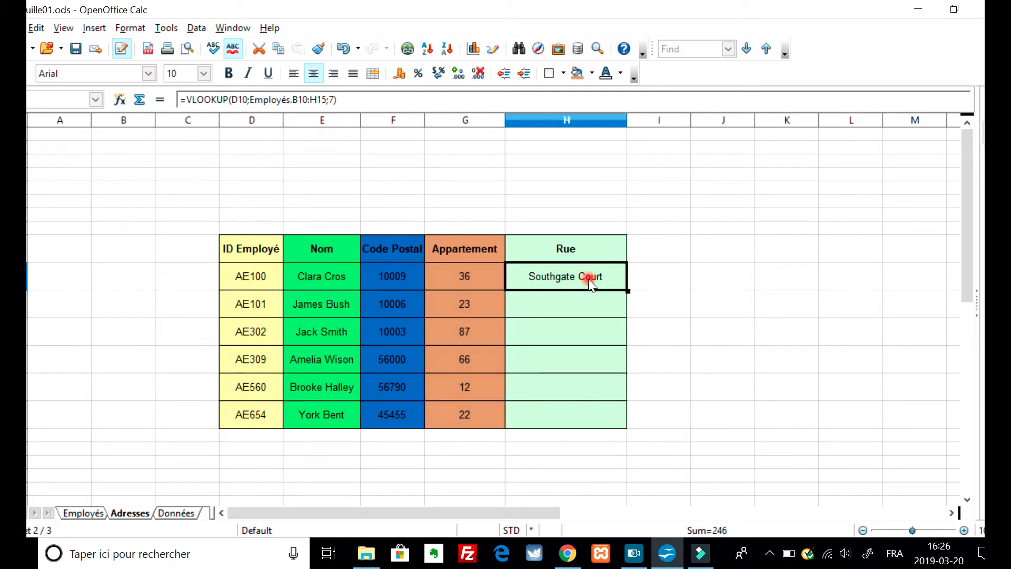
{"action": "double_click", "coordinate": [628, 291]}
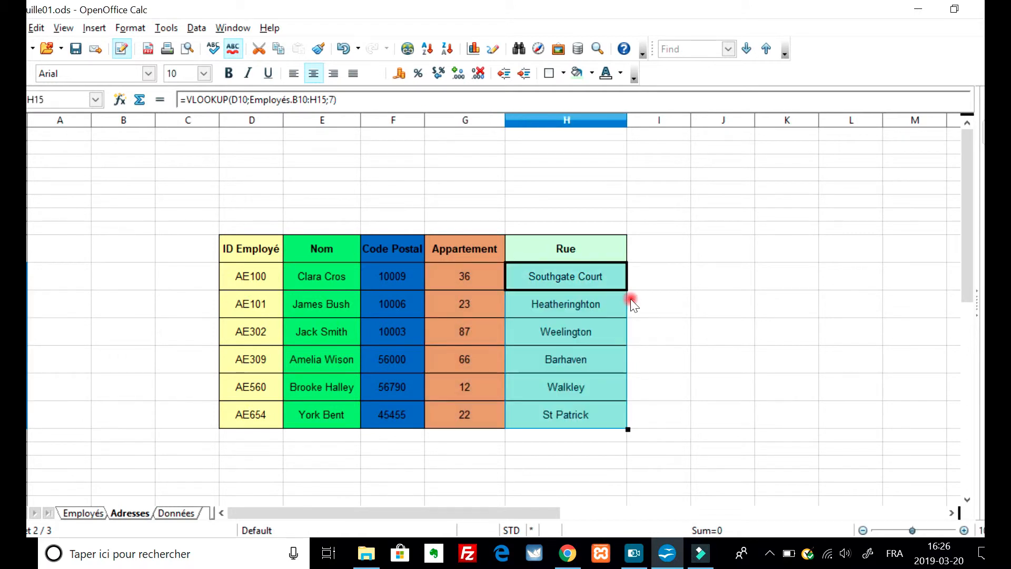
{"action": "left_click", "coordinate": [330, 270]}
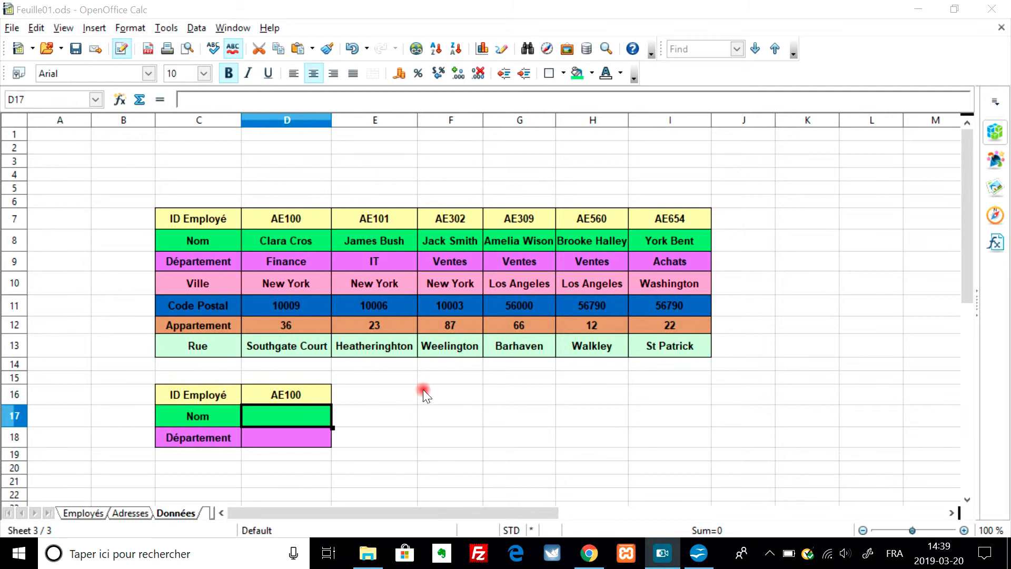
Compare the layout of the Employés table with the horizontal table on the Données sheet.
{"action": "left_click", "coordinate": [381, 395]}
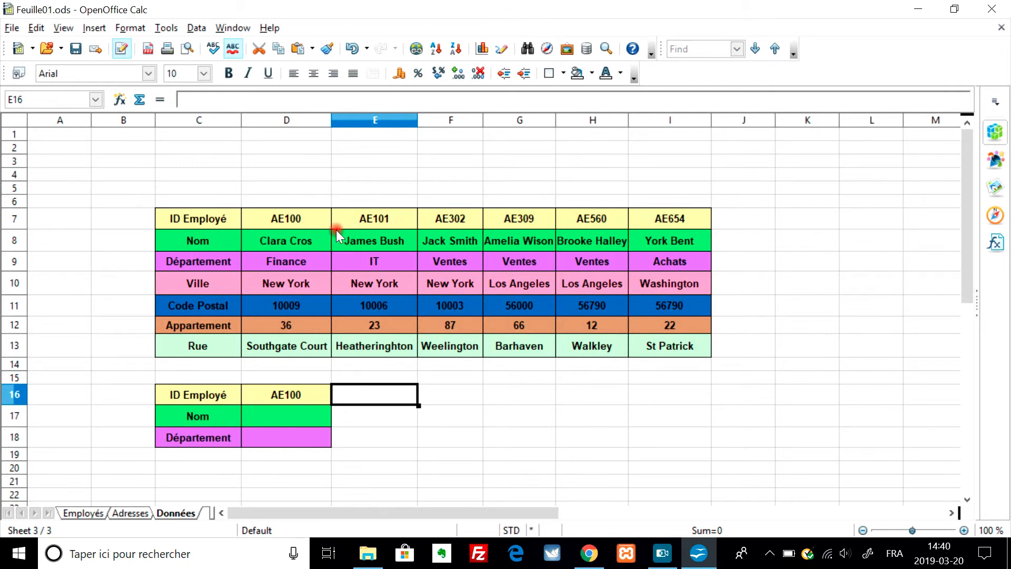
{"action": "left_click", "coordinate": [83, 512]}
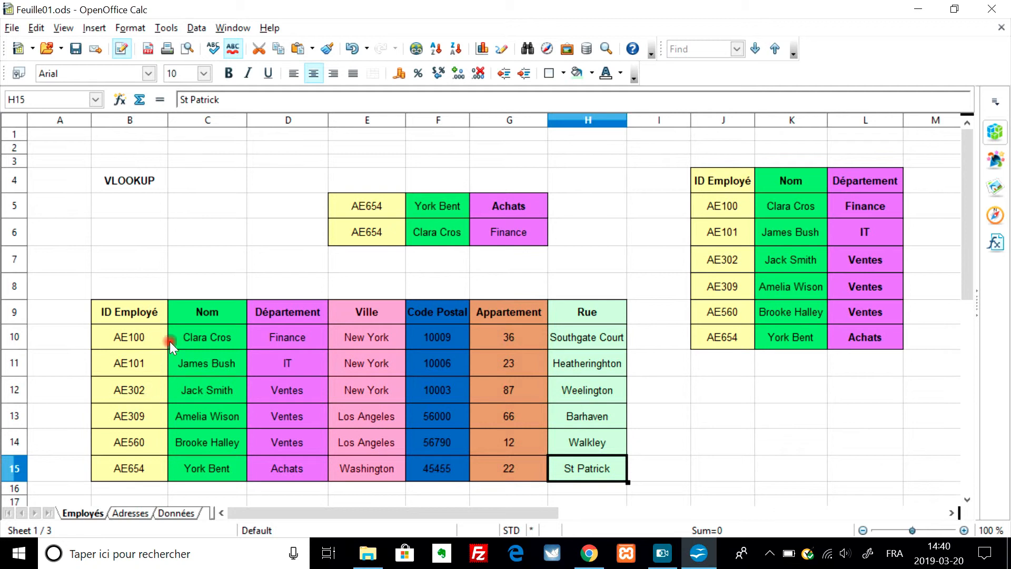
{"action": "left_click", "coordinate": [175, 514]}
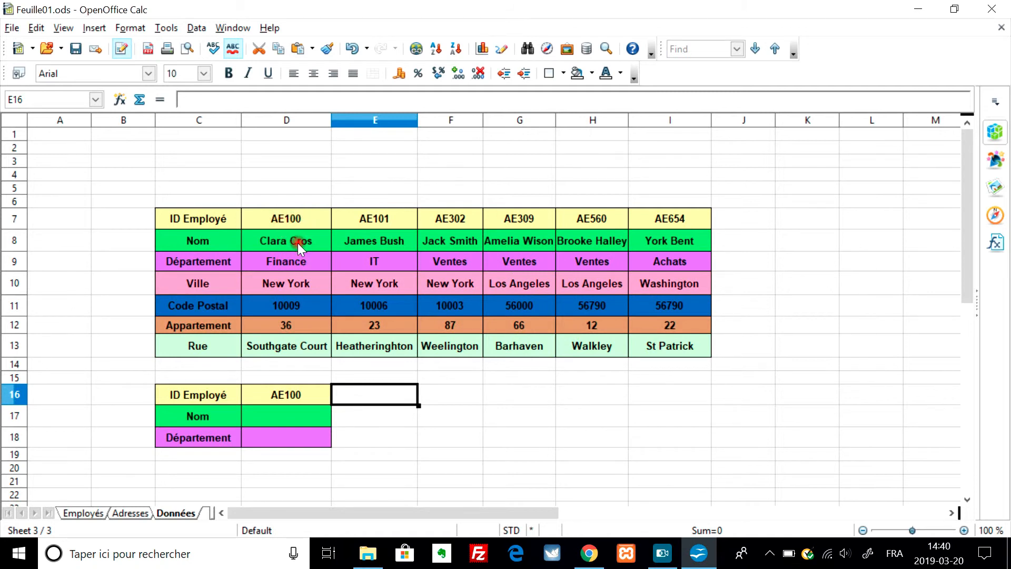
Start an HLOOKUP formula in D17 on the Données sheet with D16 as the search criterion.
{"action": "left_click", "coordinate": [290, 416]}
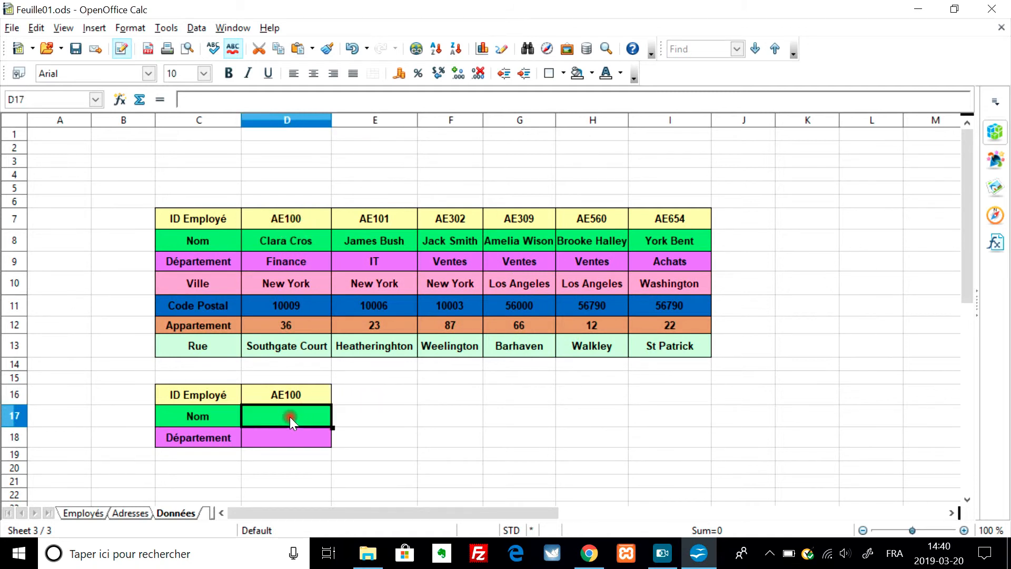
{"action": "type", "text": "="}
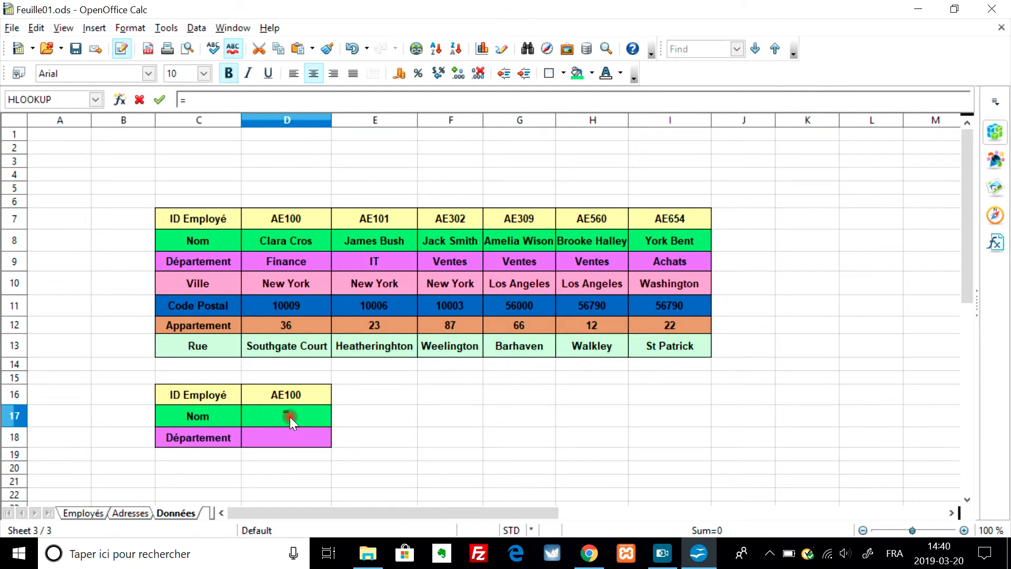
{"action": "type", "text": "H"}
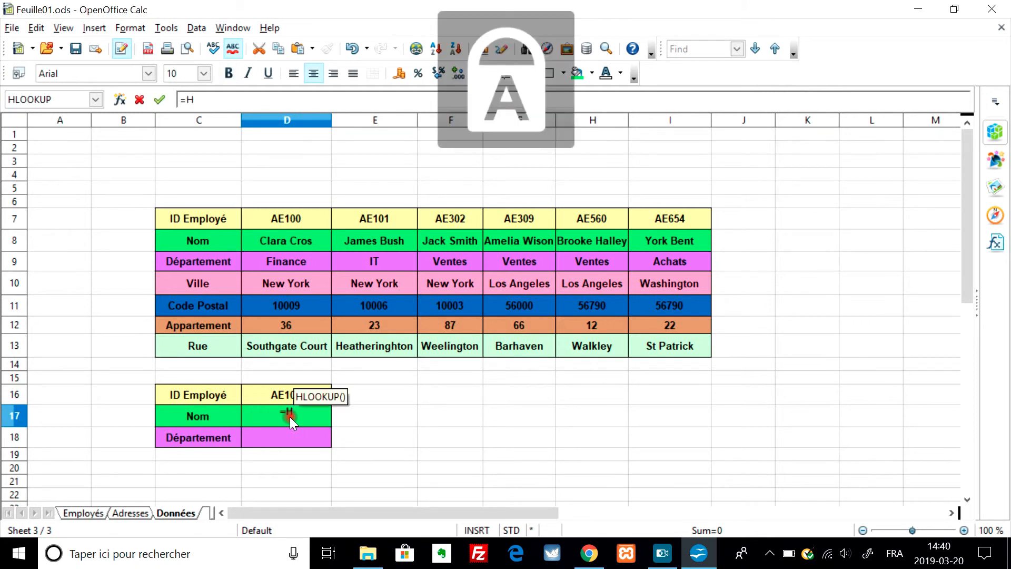
{"action": "key", "text": "Return"}
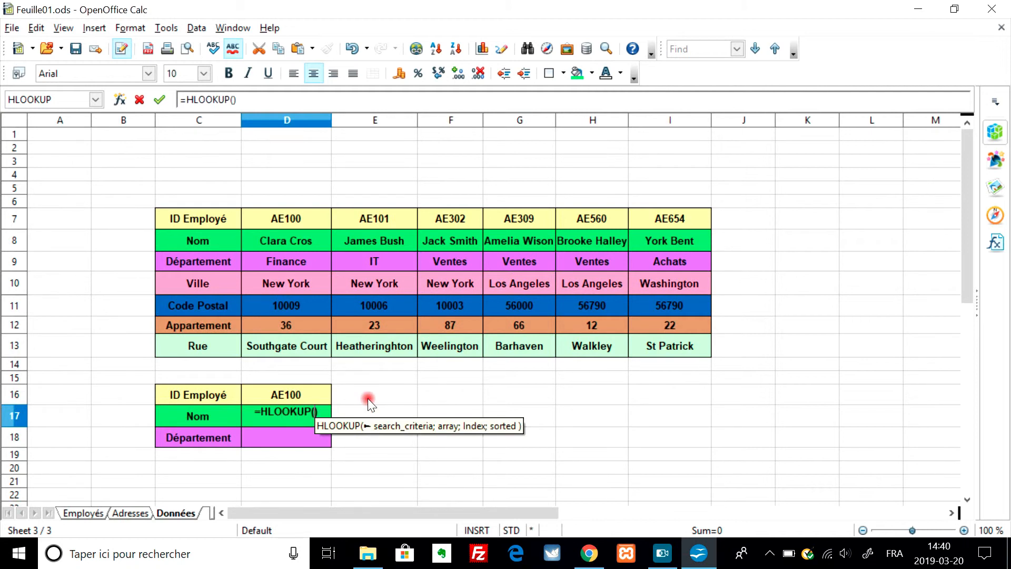
{"action": "left_click", "coordinate": [293, 394]}
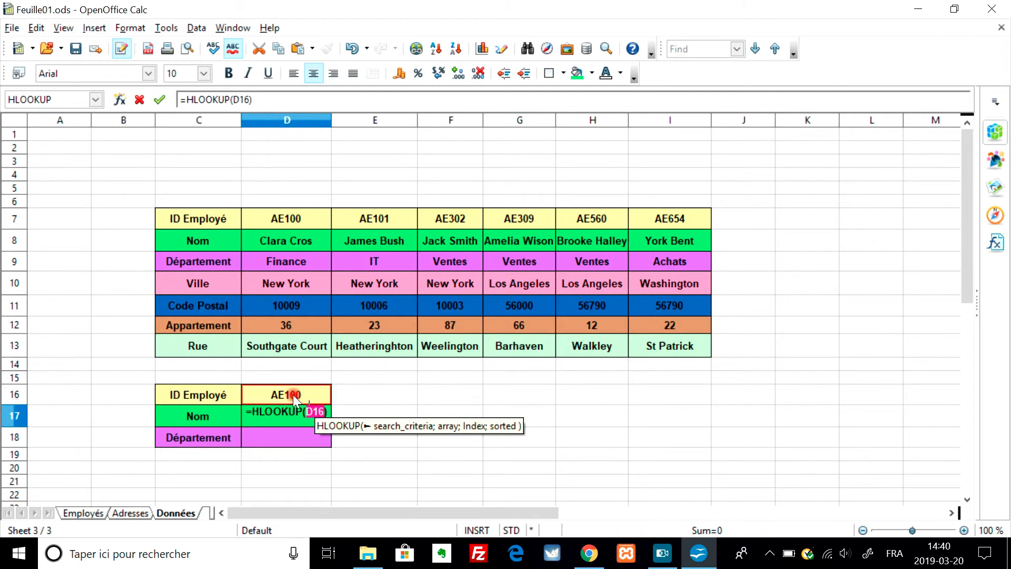
{"action": "type", "text": ";"}
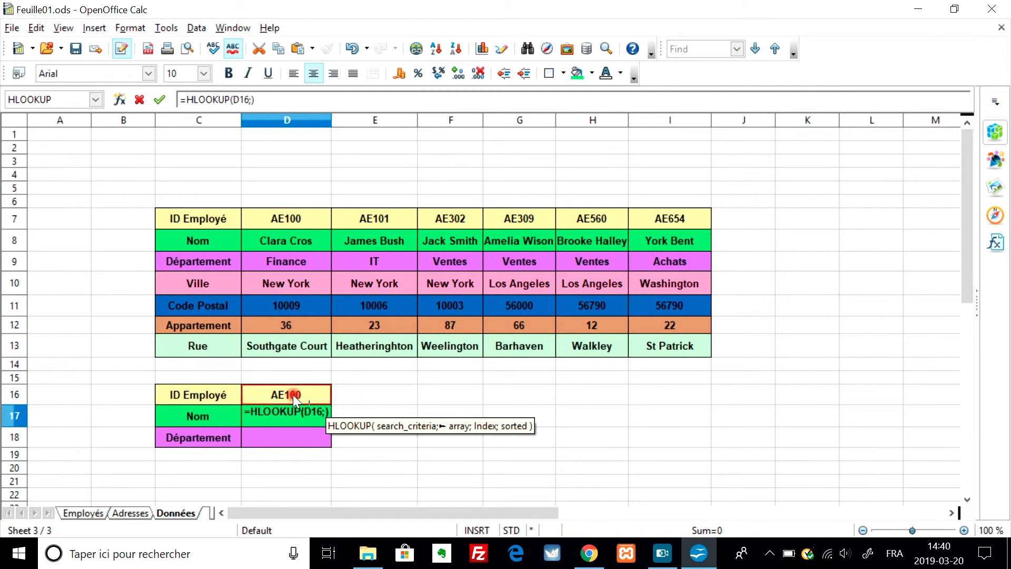
Try the range D8:I13 as the array of the D17 HLOOKUP formula.
{"action": "left_click", "coordinate": [287, 241]}
{"action": "key", "text": "shift+Right"}
{"action": "key", "text": "shift+Right"}
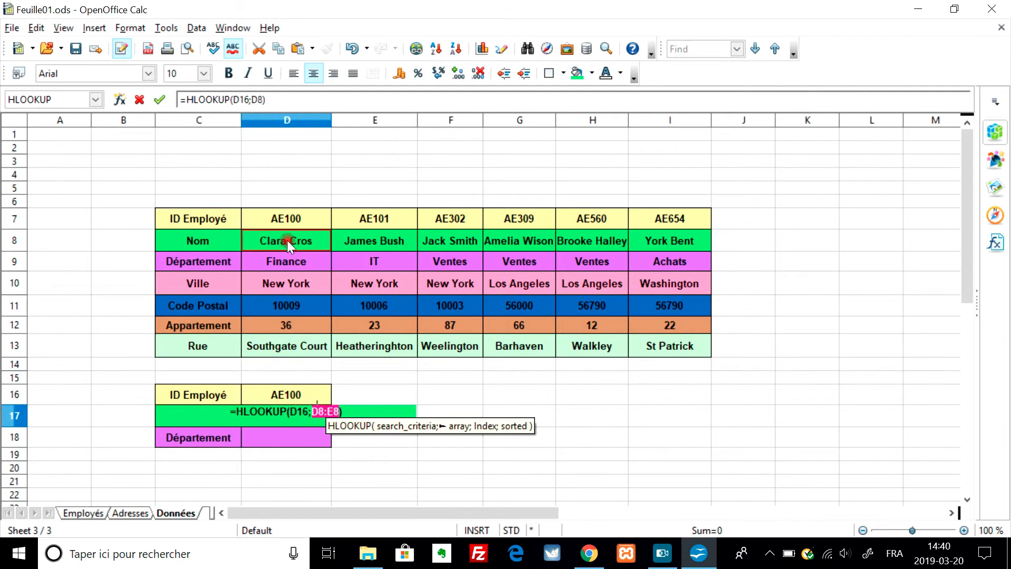
{"action": "key", "text": "shift+Right"}
{"action": "key", "text": "shift+Right"}
{"action": "key", "text": "shift+Right"}
{"action": "key", "text": "shift+Down"}
{"action": "key", "text": "shift+Down"}
{"action": "key", "text": "shift+Down"}
{"action": "key", "text": "shift+Down"}
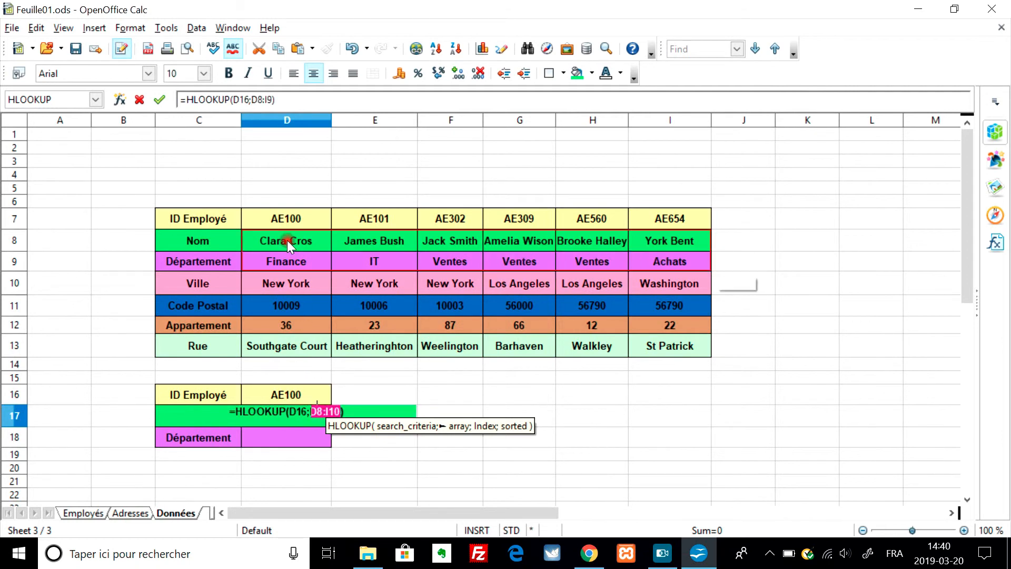
{"action": "key", "text": "shift+Down"}
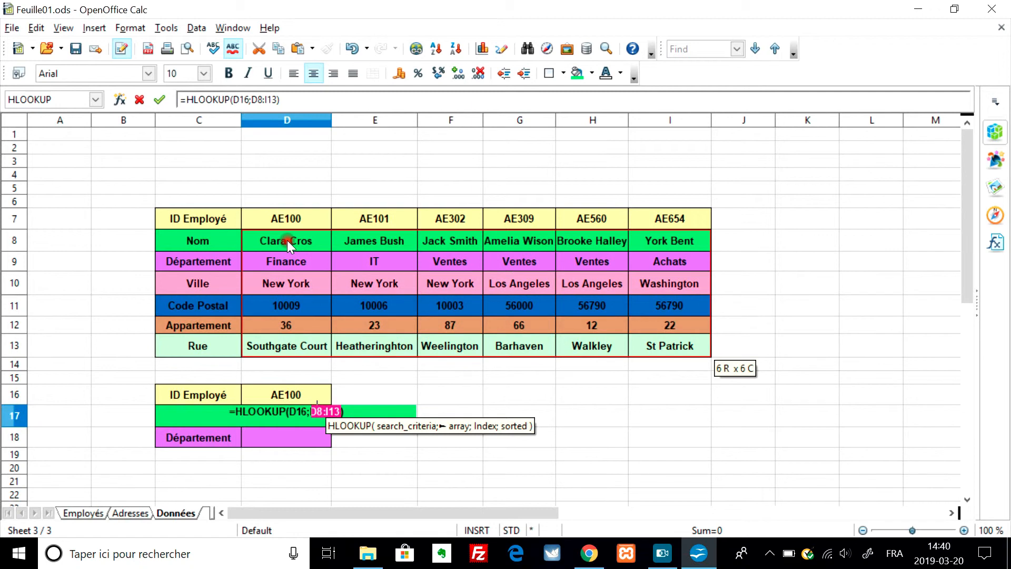
Complete the D17 HLOOKUP formula with row index 2 and enter it.
{"action": "type", "text": ";"}
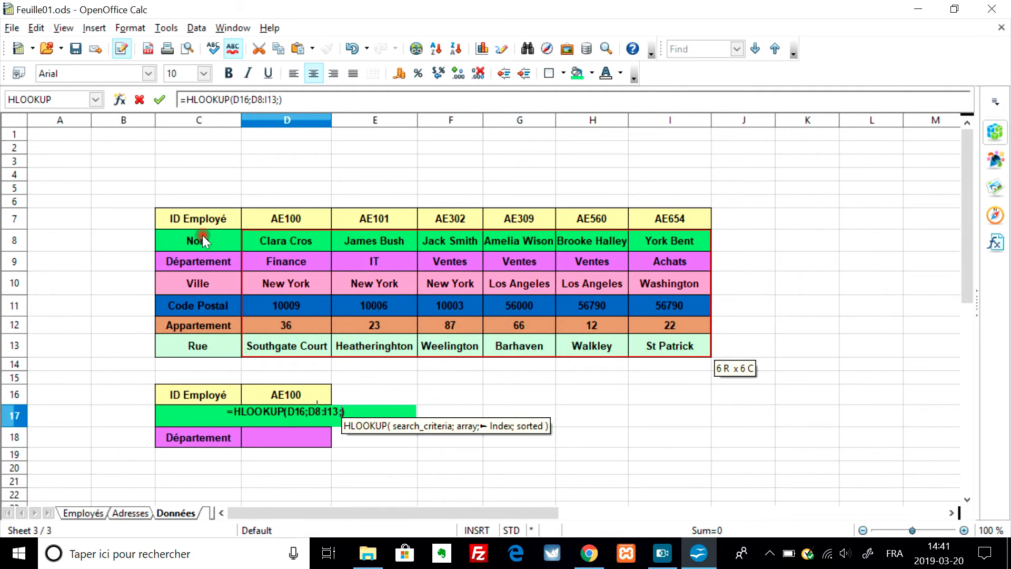
{"action": "type", "text": "1;"}
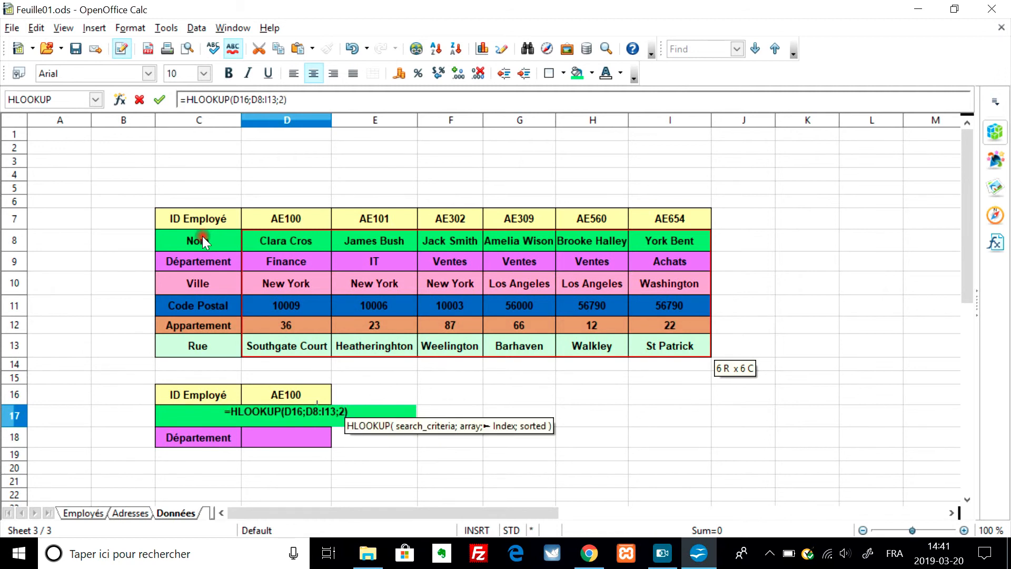
{"action": "key", "text": "Return"}
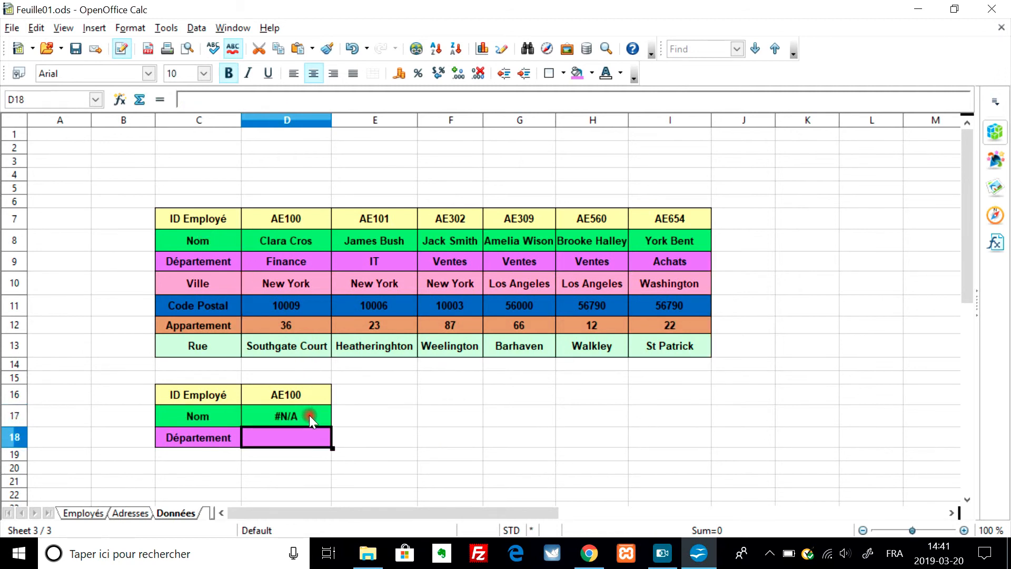
{"action": "left_click", "coordinate": [309, 415]}
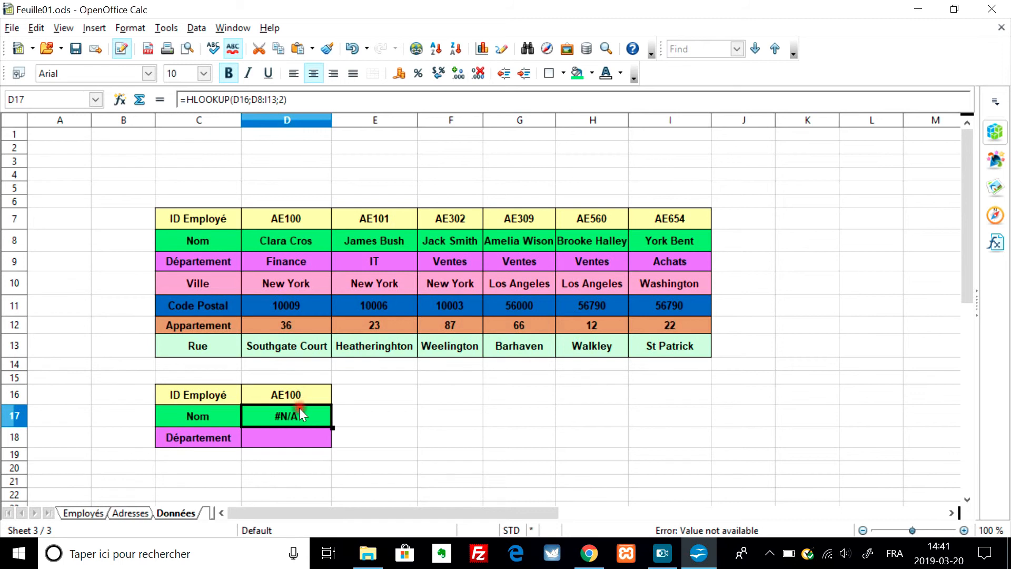
{"action": "type", "text": "="}
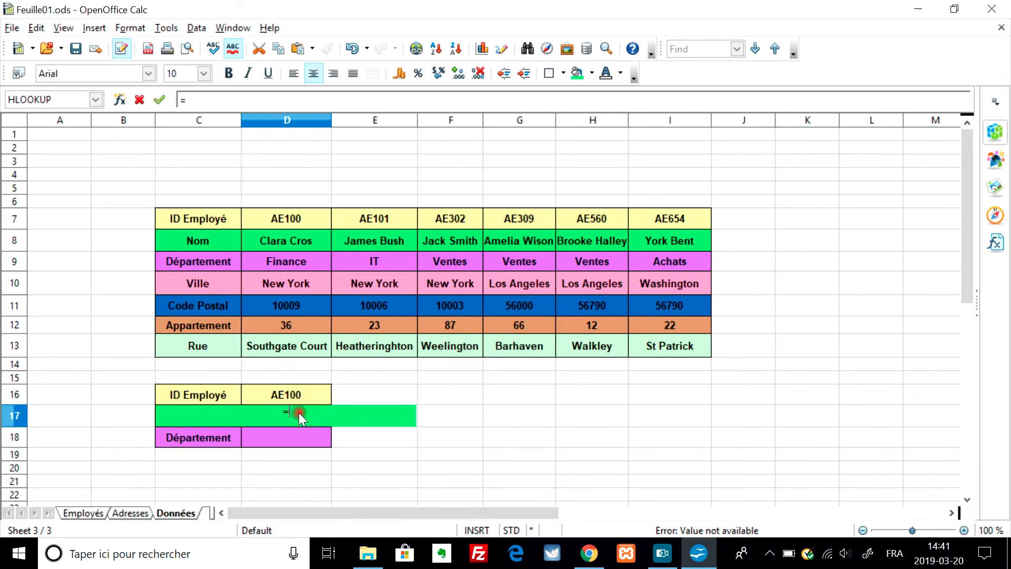
{"action": "type", "text": "H"}
{"action": "key", "text": "Return"}
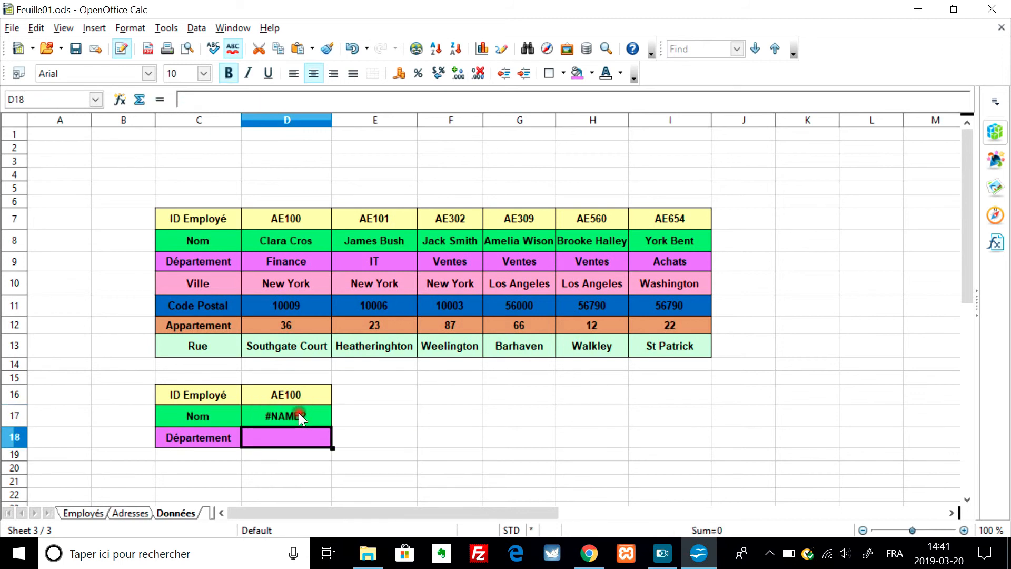
Replace the formula in D17 with a new HLOOKUP that uses D16 as the search criterion.
{"action": "left_click", "coordinate": [299, 413]}
{"action": "type", "text": "="}
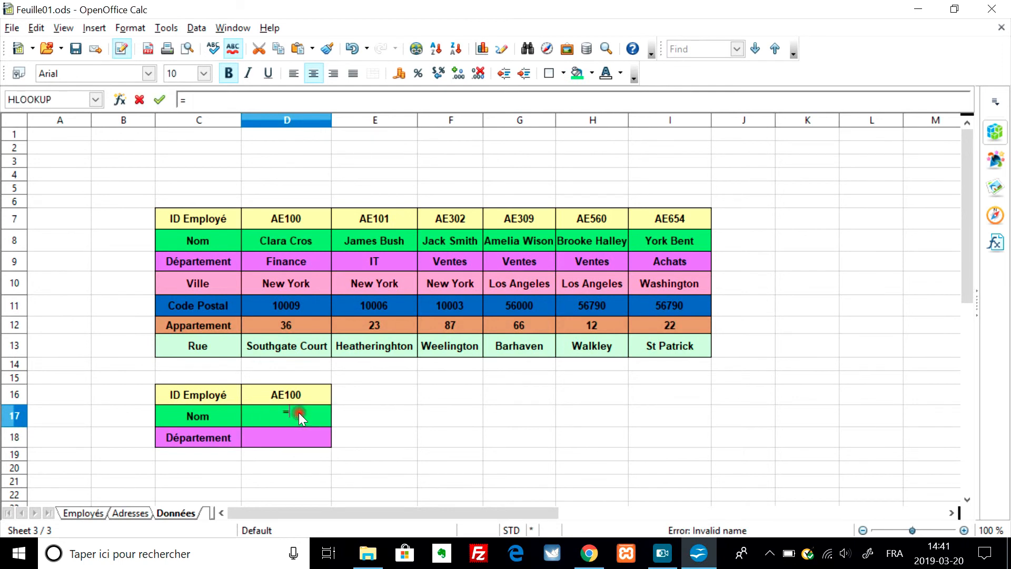
{"action": "type", "text": "HL"}
{"action": "key", "text": "Return"}
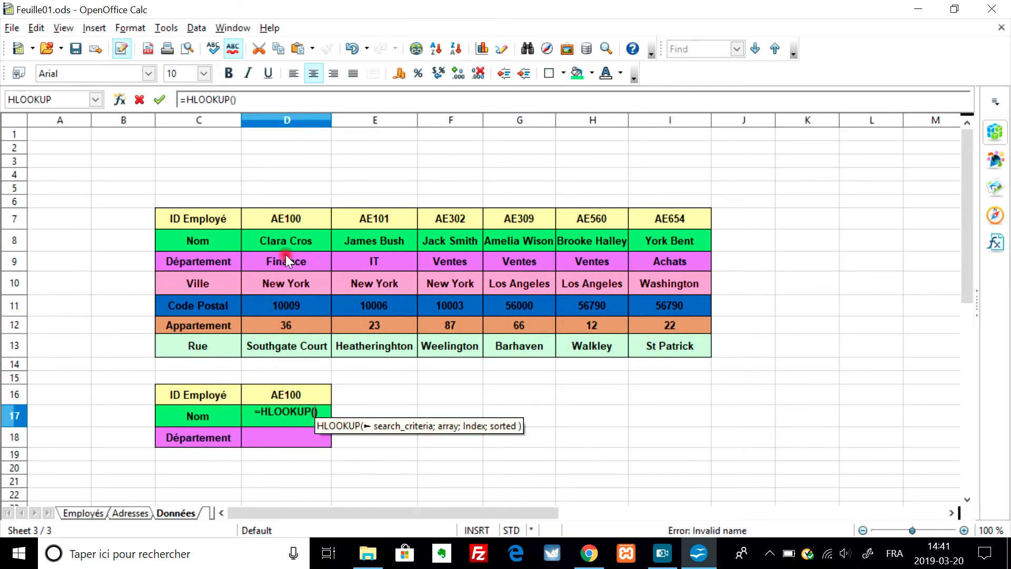
{"action": "left_click", "coordinate": [289, 394]}
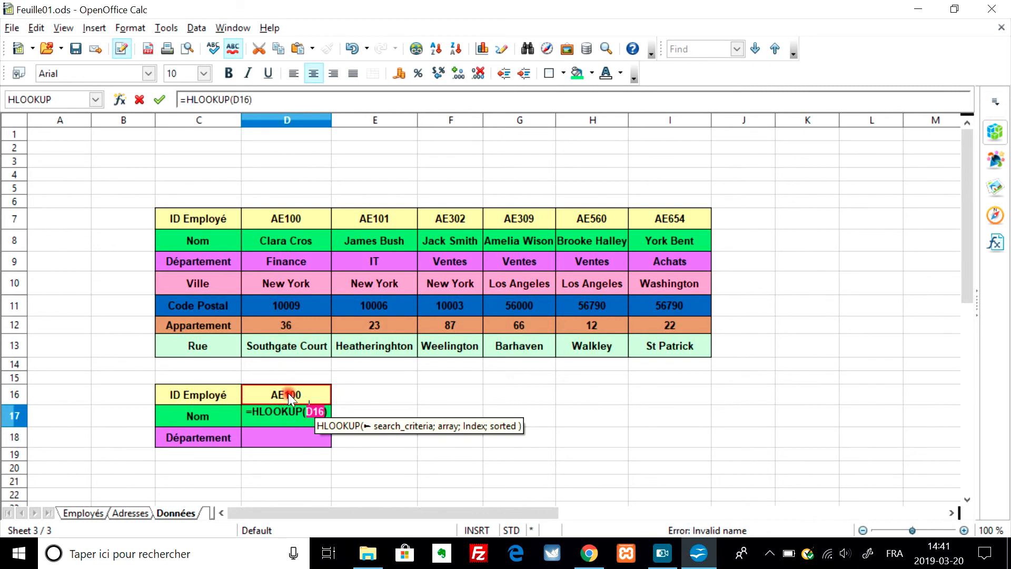
{"action": "type", "text": ";"}
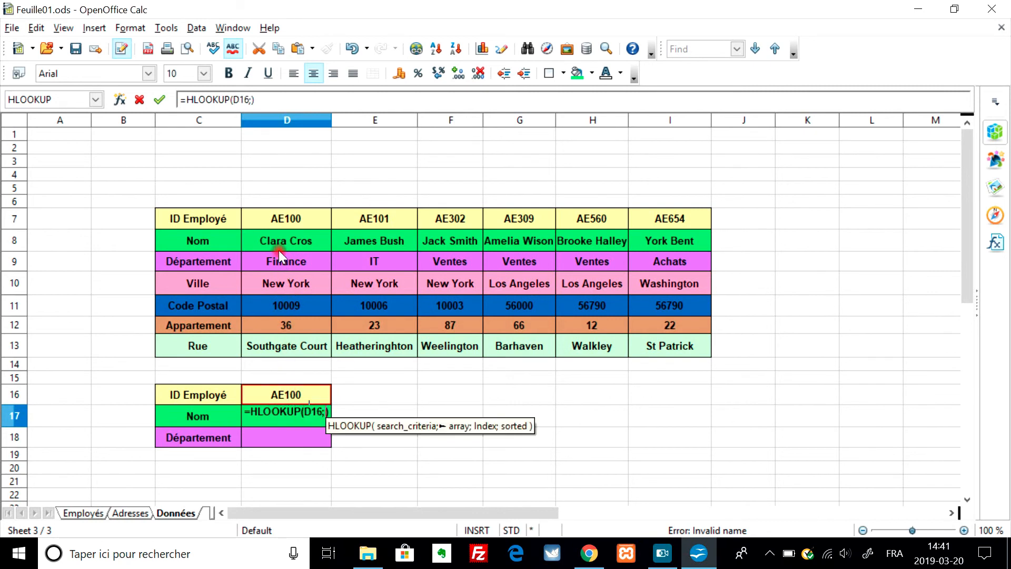
Set D7:I13 as the array of the D17 HLOOKUP formula, with row index 2, and enter it.
{"action": "left_click_drag", "start_coordinate": [280, 248], "coordinate": [550, 245]}
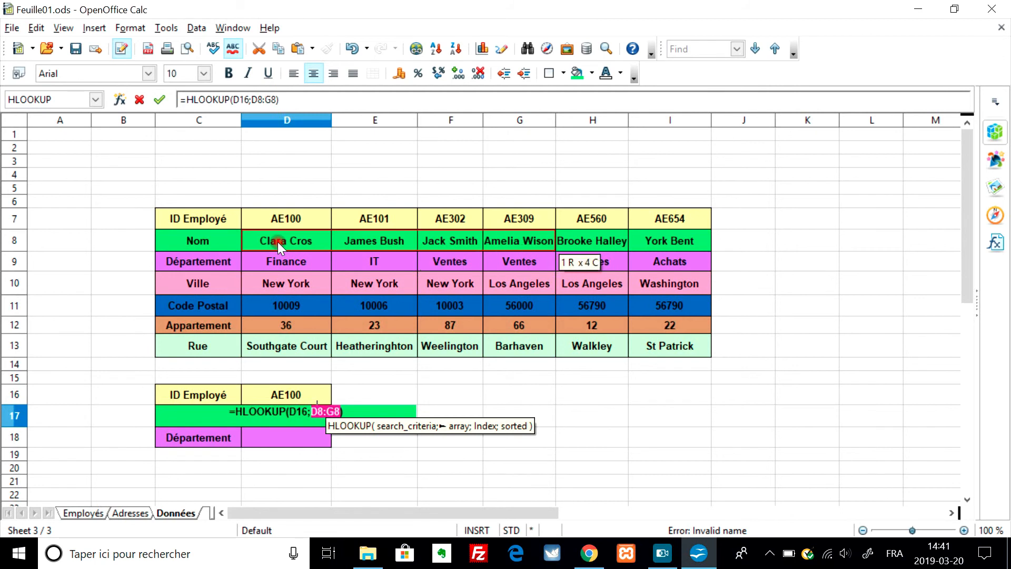
{"action": "left_click_drag", "start_coordinate": [282, 223], "coordinate": [283, 226]}
{"action": "key", "text": "shift+Right"}
{"action": "key", "text": "shift+Right"}
{"action": "key", "text": "shift+Right"}
{"action": "key", "text": "shift+Right"}
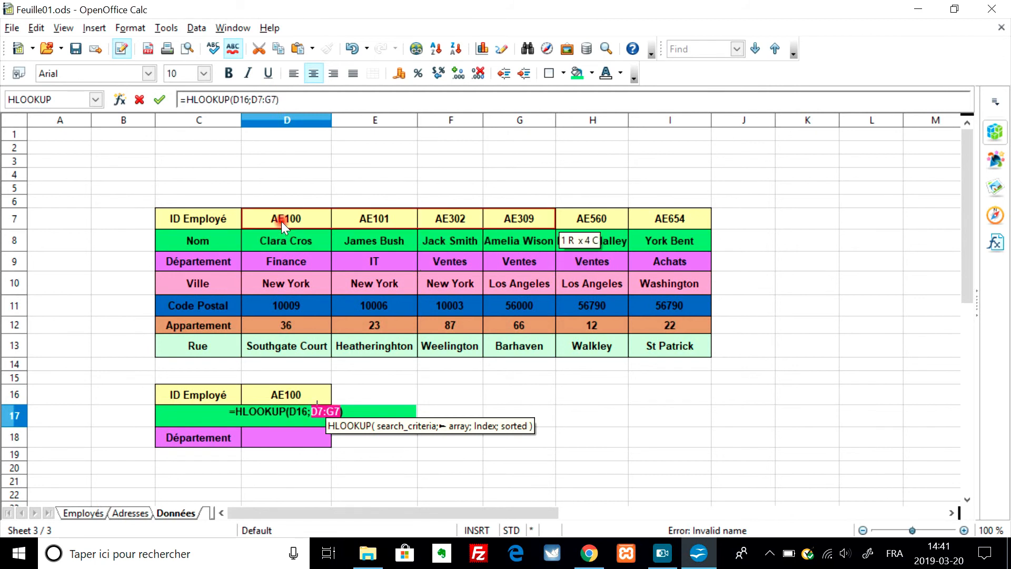
{"action": "key", "text": "shift+Down"}
{"action": "key", "text": "shift+Down"}
{"action": "key", "text": "shift+Down"}
{"action": "key", "text": "shift+Down"}
{"action": "key", "text": "shift+Down"}
{"action": "key", "text": "shift+Down"}
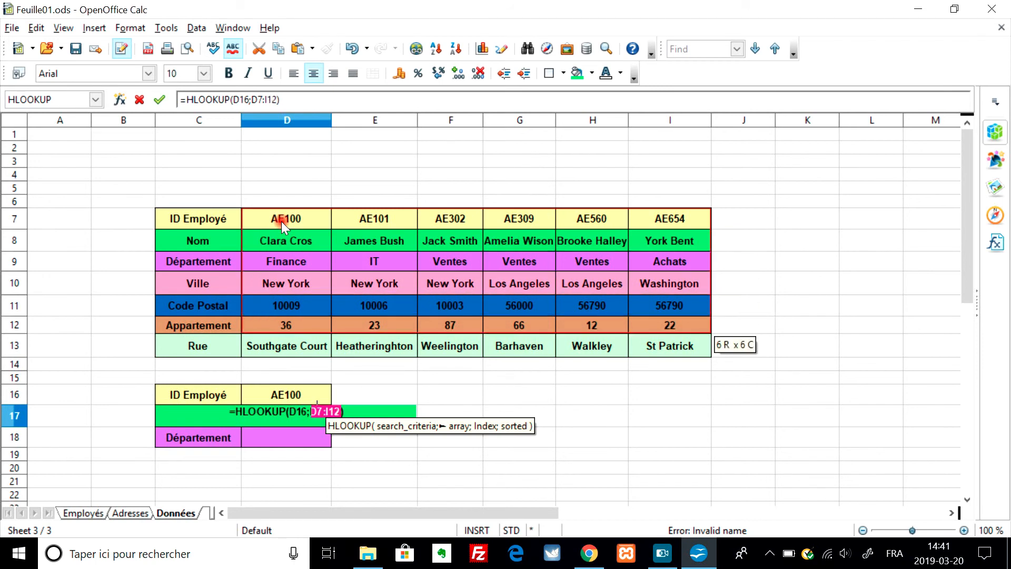
{"action": "type", "text": ";"}
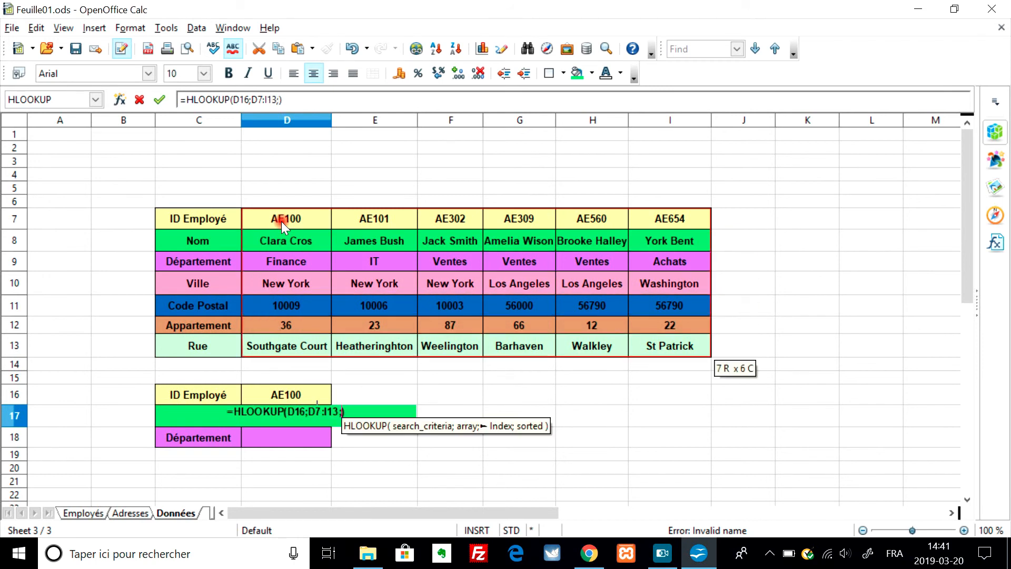
{"action": "type", "text": "2"}
{"action": "key", "text": "Return"}
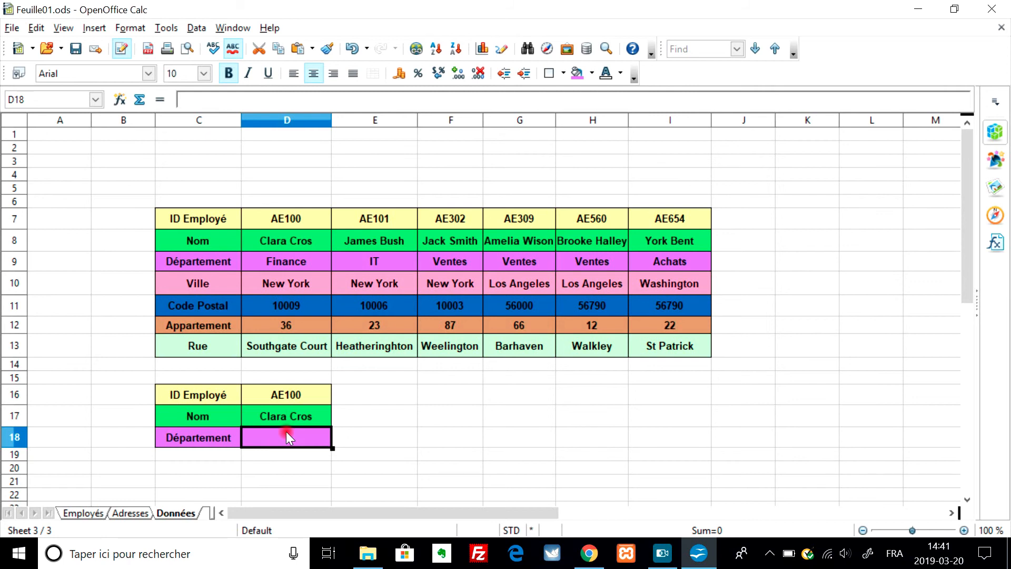
Try filling the D17 HLOOKUP formula down into D18, and undo the fill.
{"action": "left_click", "coordinate": [304, 416]}
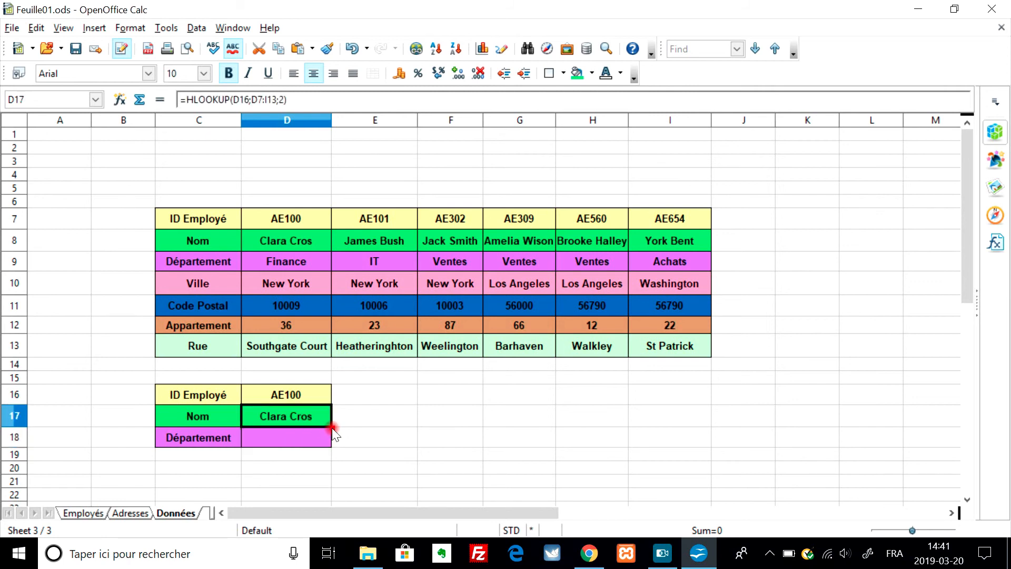
{"action": "left_click_drag", "start_coordinate": [332, 428], "coordinate": [334, 433]}
{"action": "left_click", "coordinate": [352, 431]}
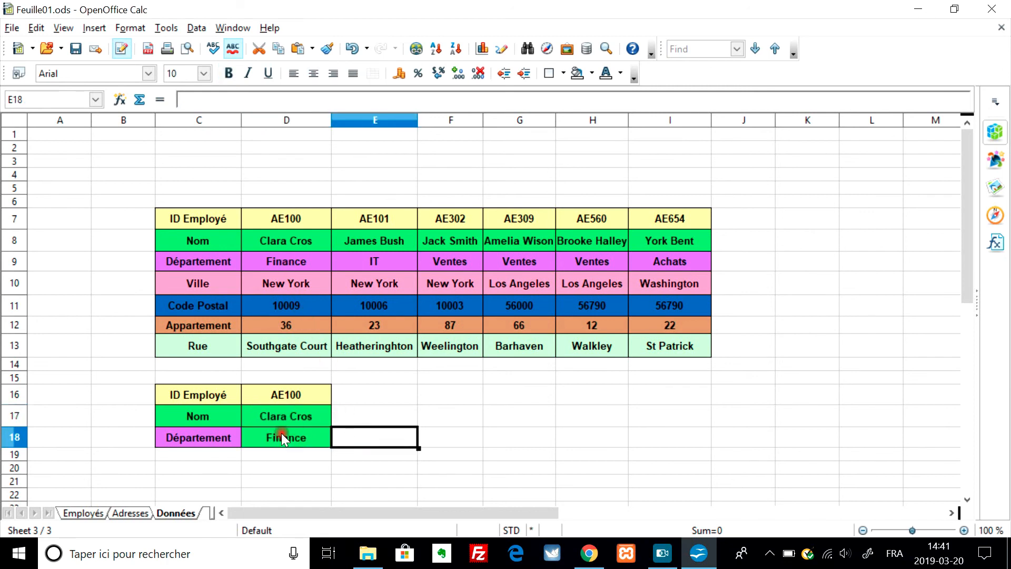
{"action": "key", "text": "ctrl+z"}
Start an HLOOKUP formula in the Département cell D18 with D16 as the search criterion.
{"action": "left_click", "coordinate": [294, 442]}
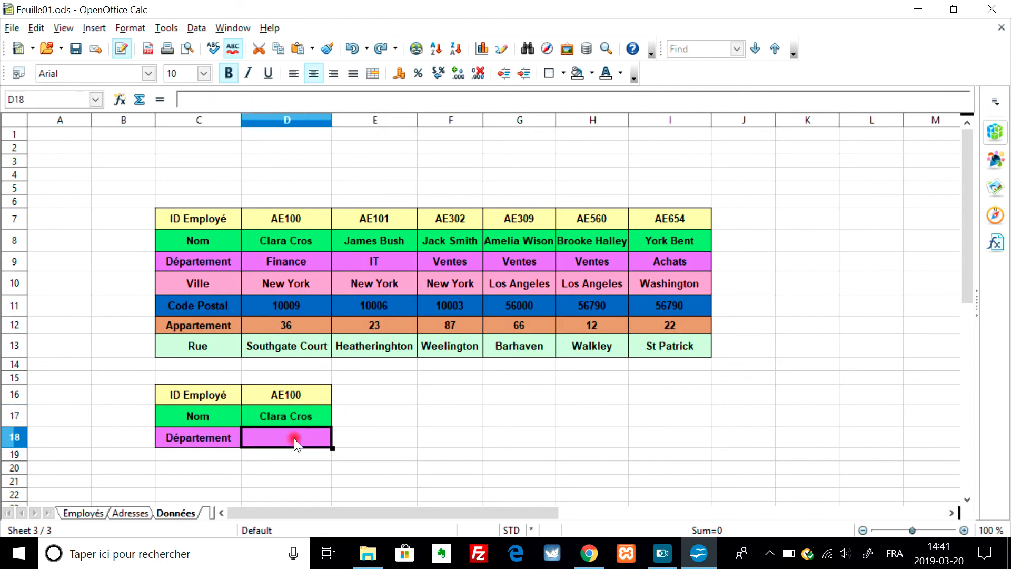
{"action": "type", "text": "="}
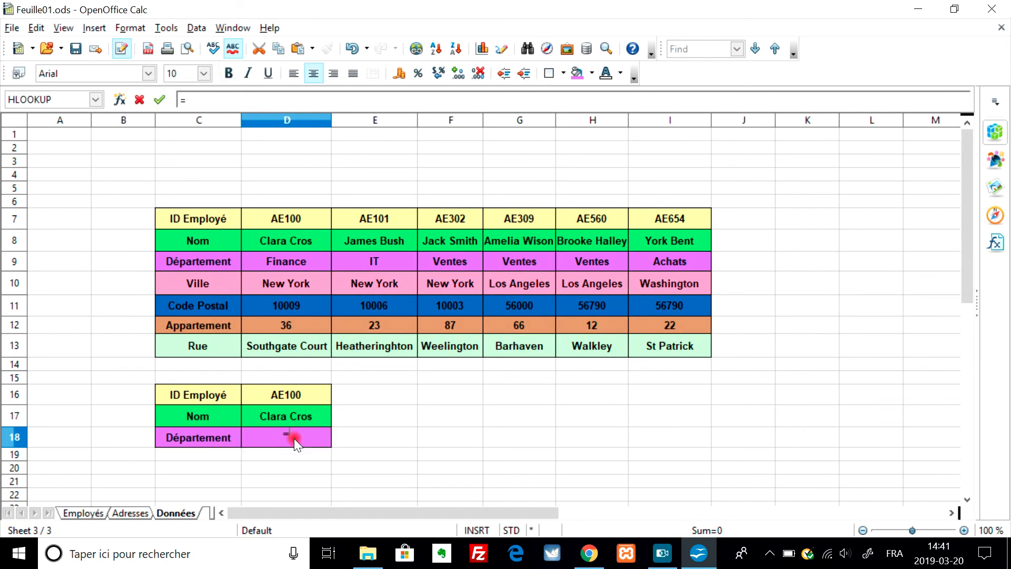
{"action": "type", "text": "HL"}
{"action": "key", "text": "Return"}
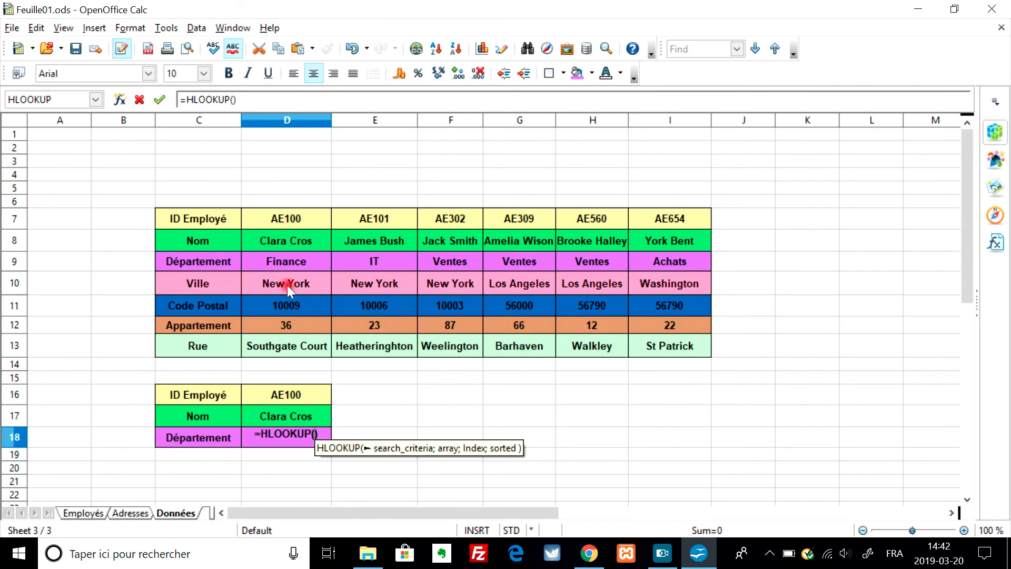
{"action": "left_click", "coordinate": [286, 396]}
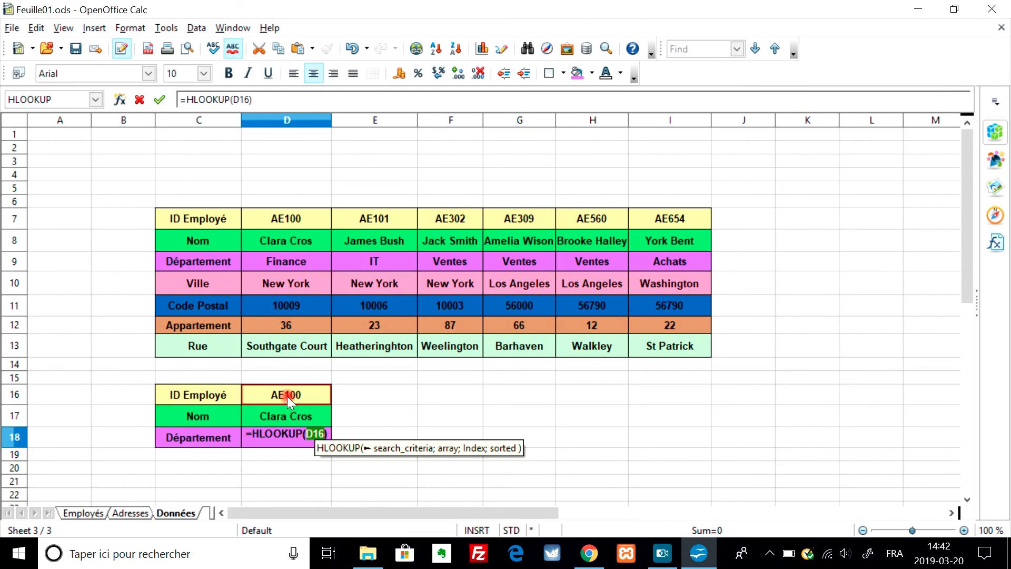
{"action": "type", "text": ";"}
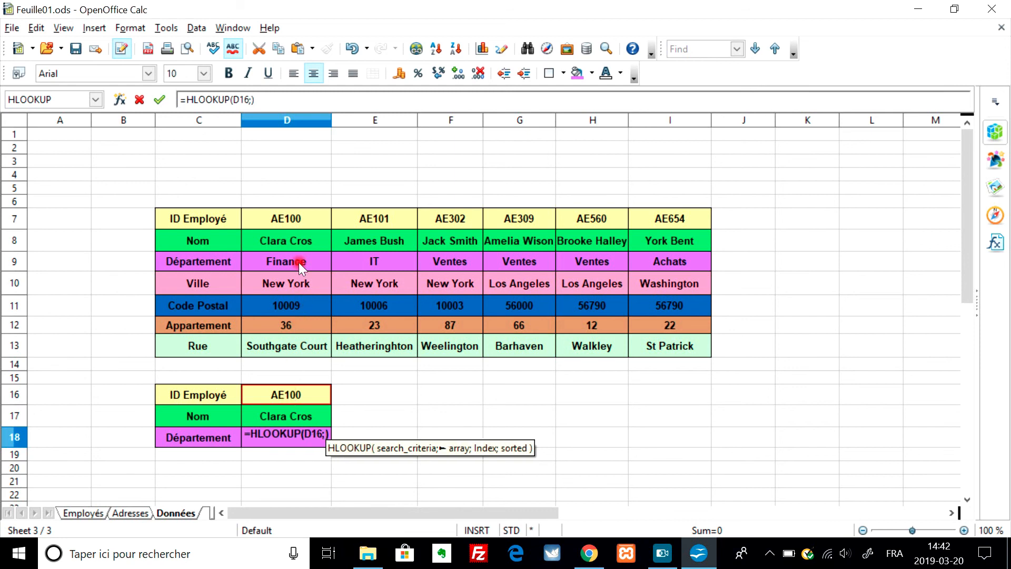
Complete the D18 HLOOKUP formula with the array D7:I13 and row index 3, and enter it.
{"action": "left_click", "coordinate": [283, 221]}
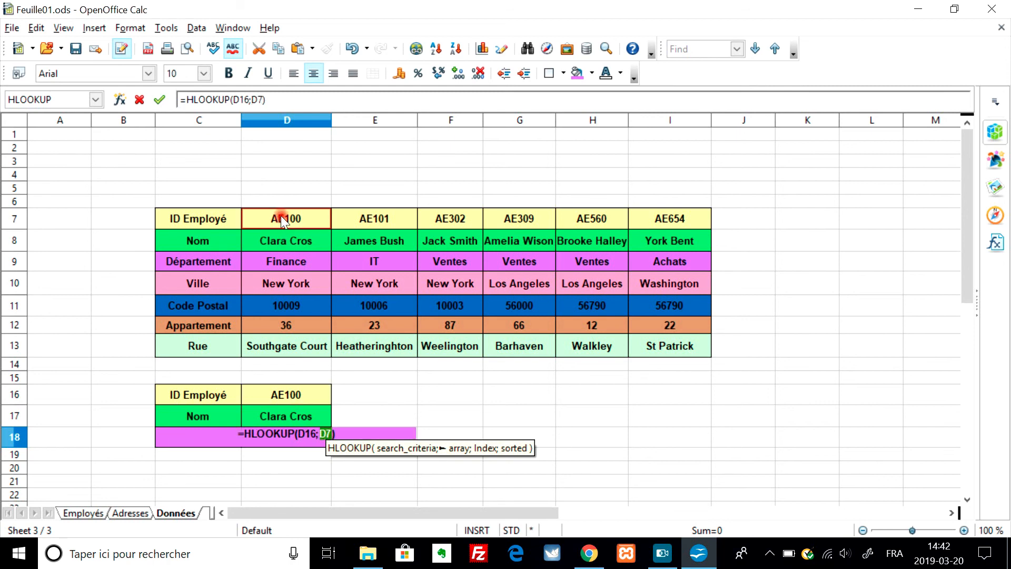
{"action": "key", "text": "shift+Right"}
{"action": "key", "text": "shift+Right"}
{"action": "key", "text": "shift+Right"}
{"action": "key", "text": "shift+Right"}
{"action": "key", "text": "shift+Right"}
{"action": "key", "text": "shift+Down"}
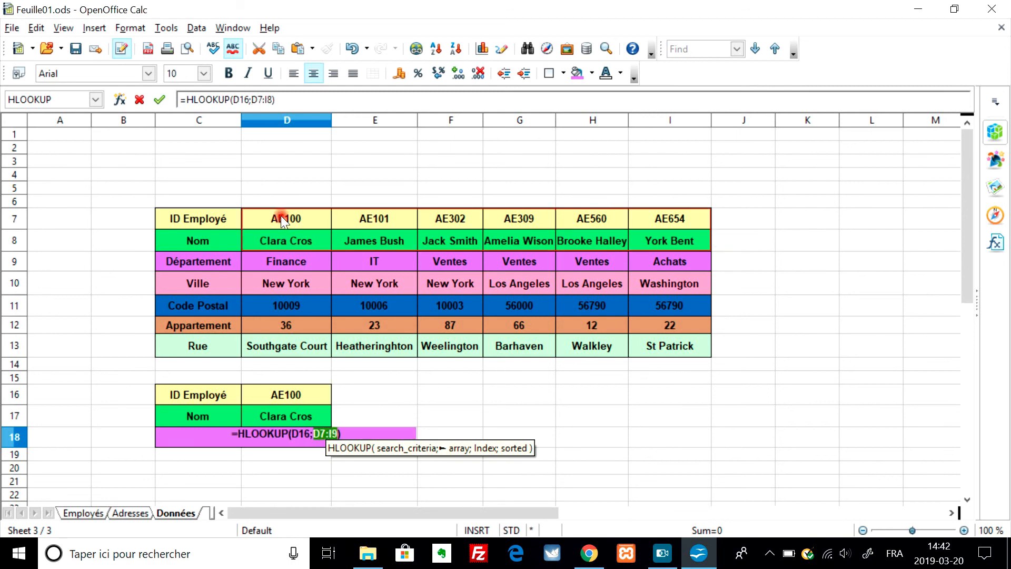
{"action": "key", "text": "shift+Down"}
{"action": "key", "text": "shift+Down"}
{"action": "key", "text": "shift+Down"}
{"action": "key", "text": "shift+Down"}
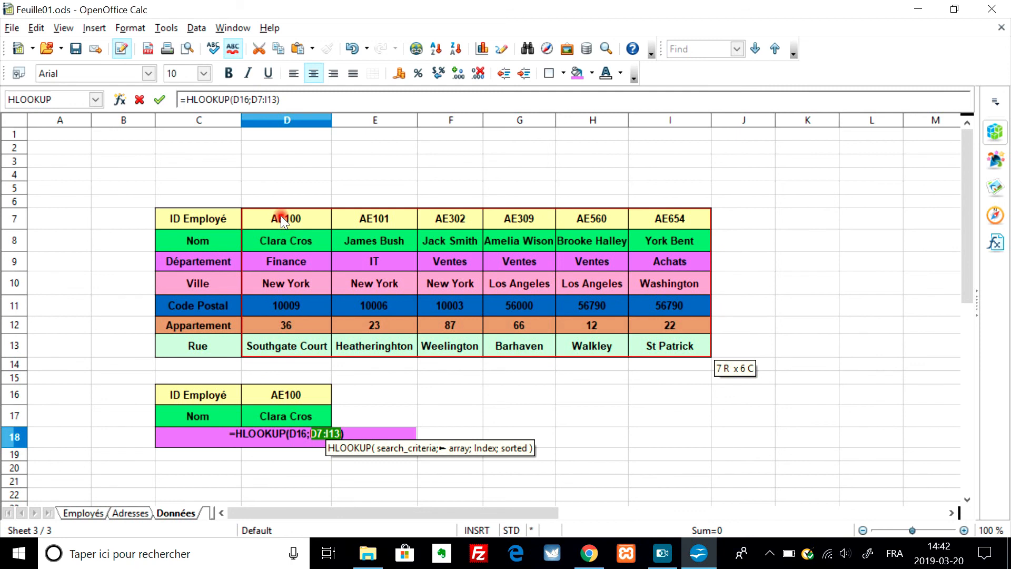
{"action": "type", "text": ";"}
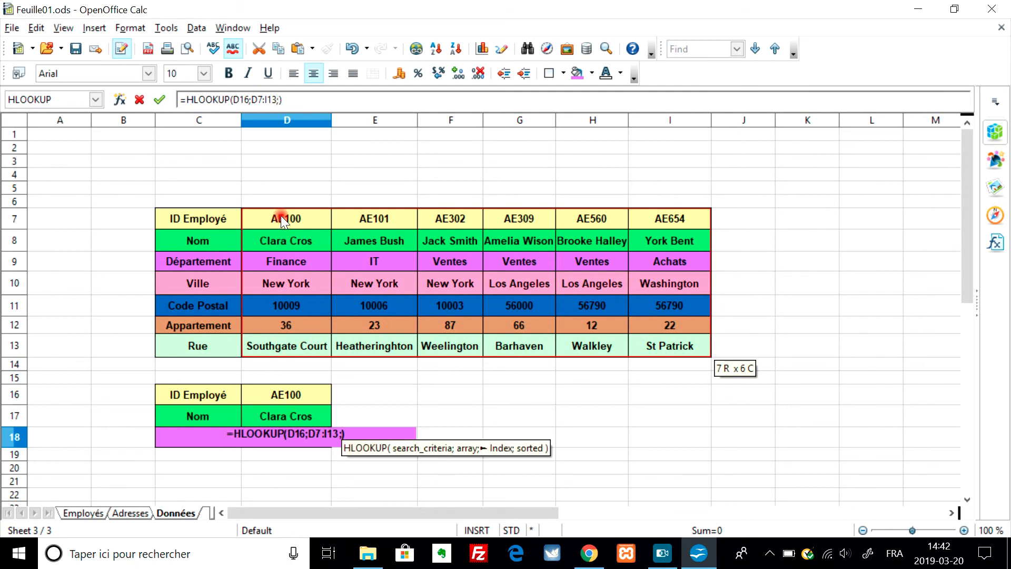
{"action": "type", "text": "3"}
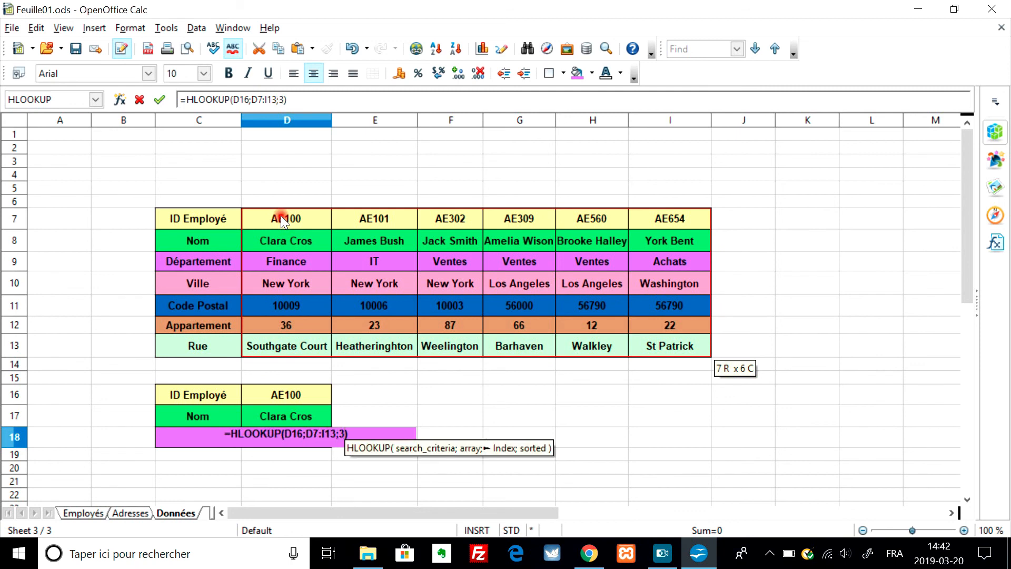
{"action": "key", "text": "Return"}
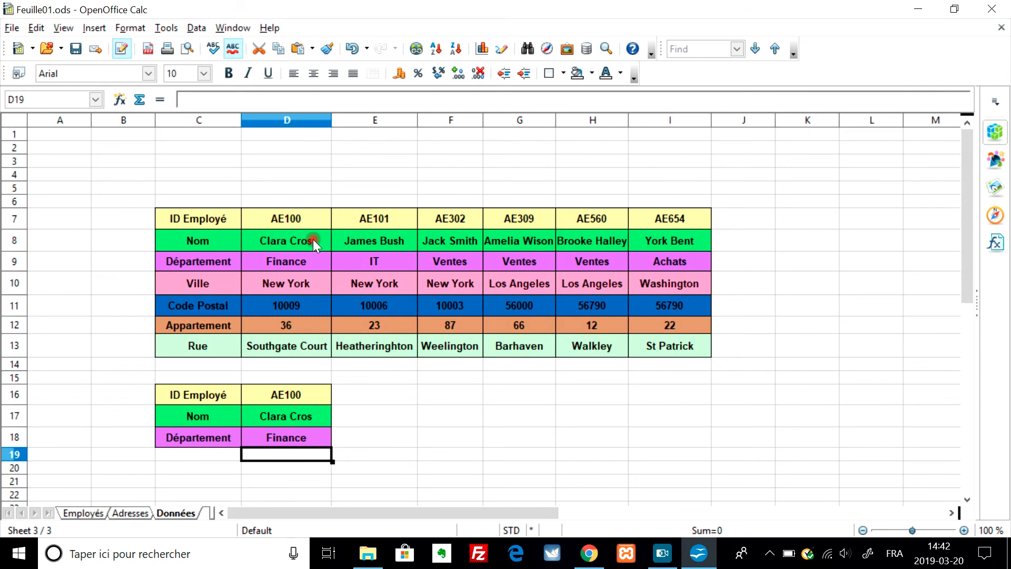